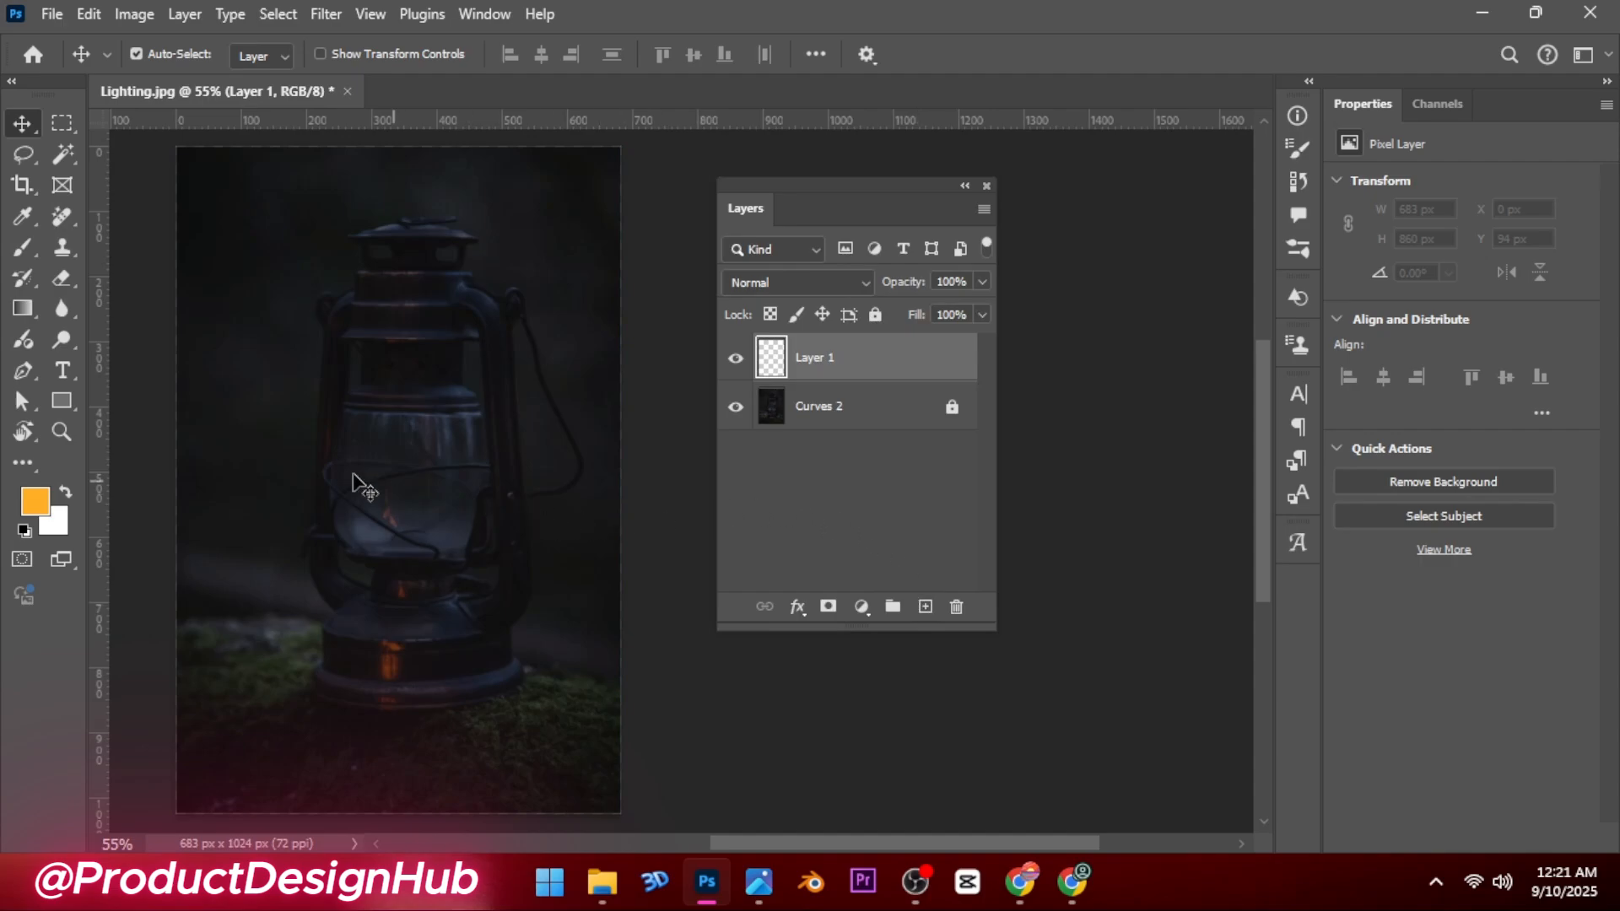
Draw a short vertical Pen tool path inside the lantern's glass, upward from the wick, on Layer 1
{"action": "left_click", "coordinate": [23, 372]}
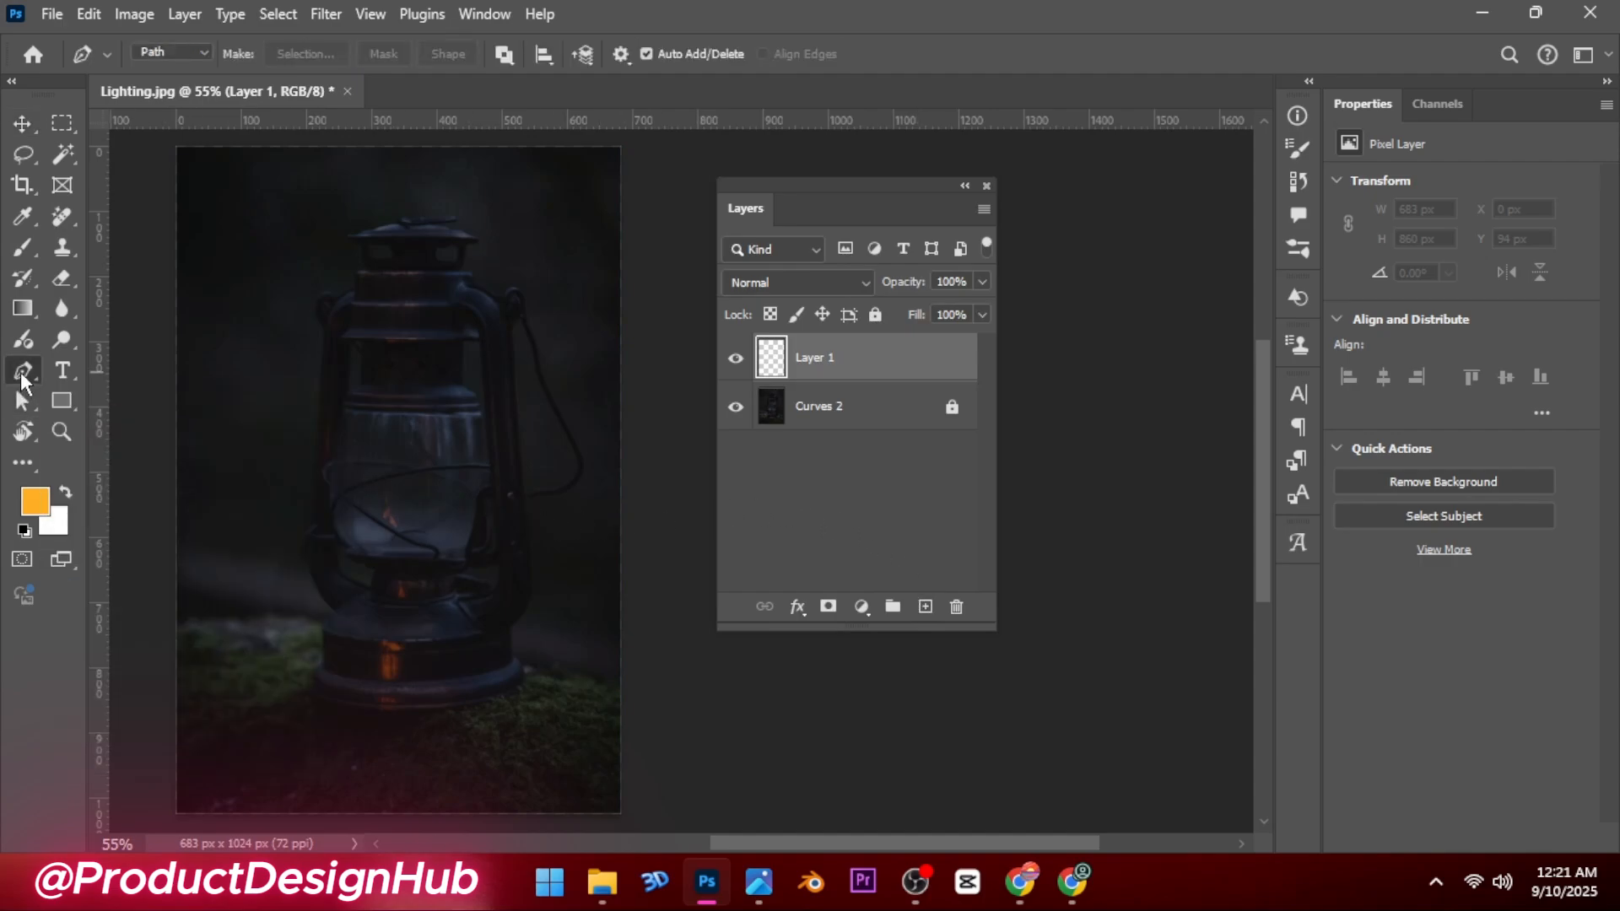
{"action": "left_click", "coordinate": [409, 537]}
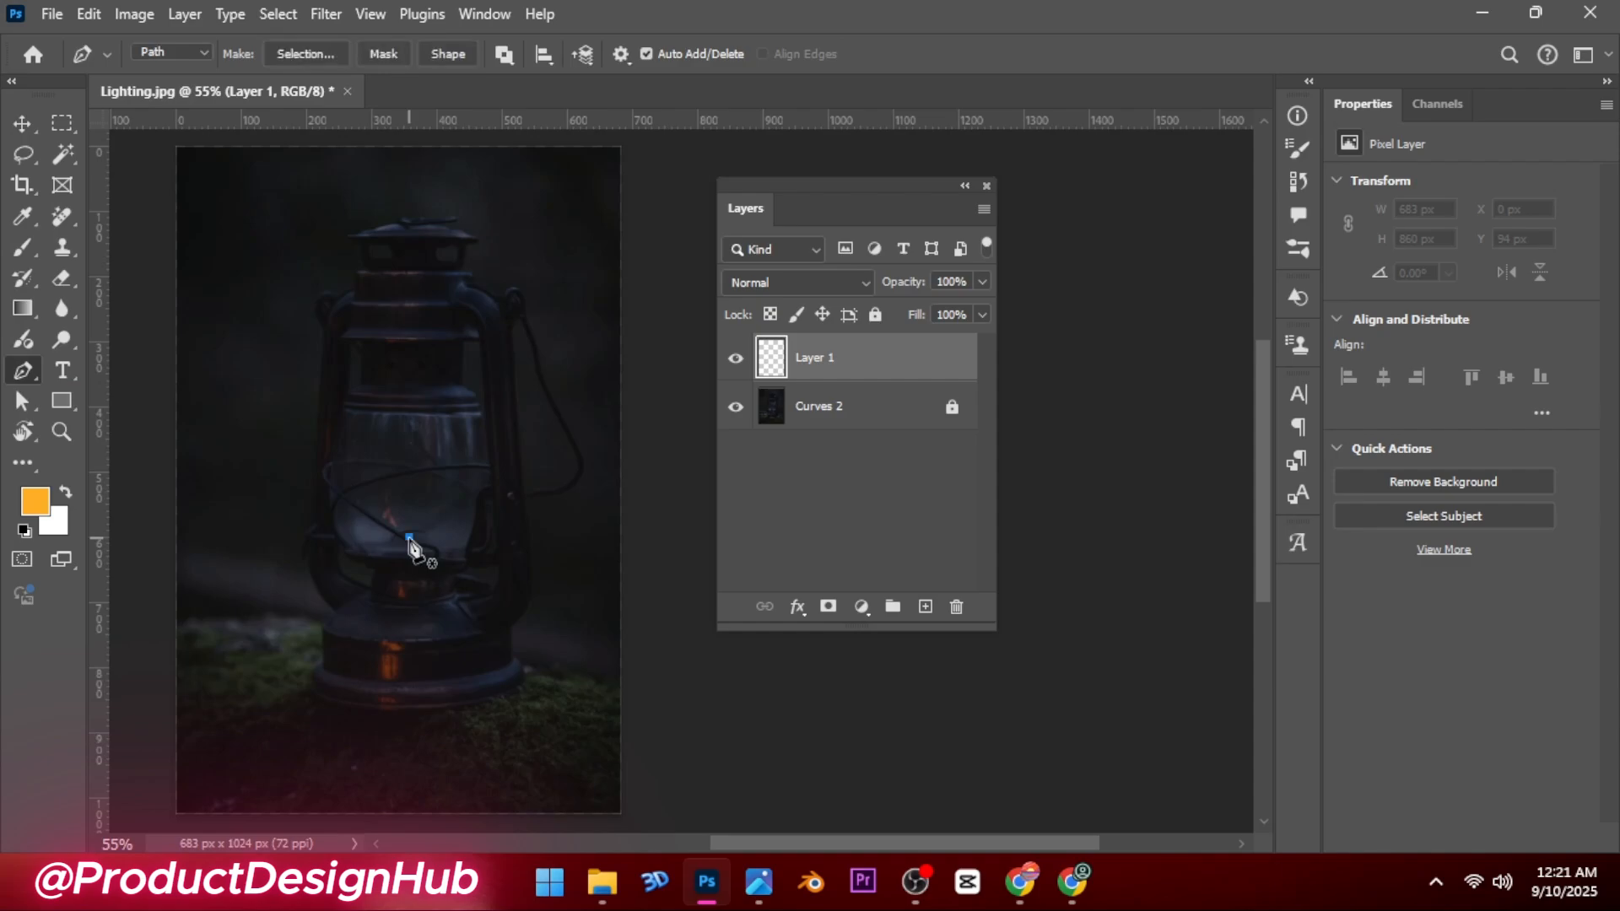
{"action": "left_click", "coordinate": [410, 477]}
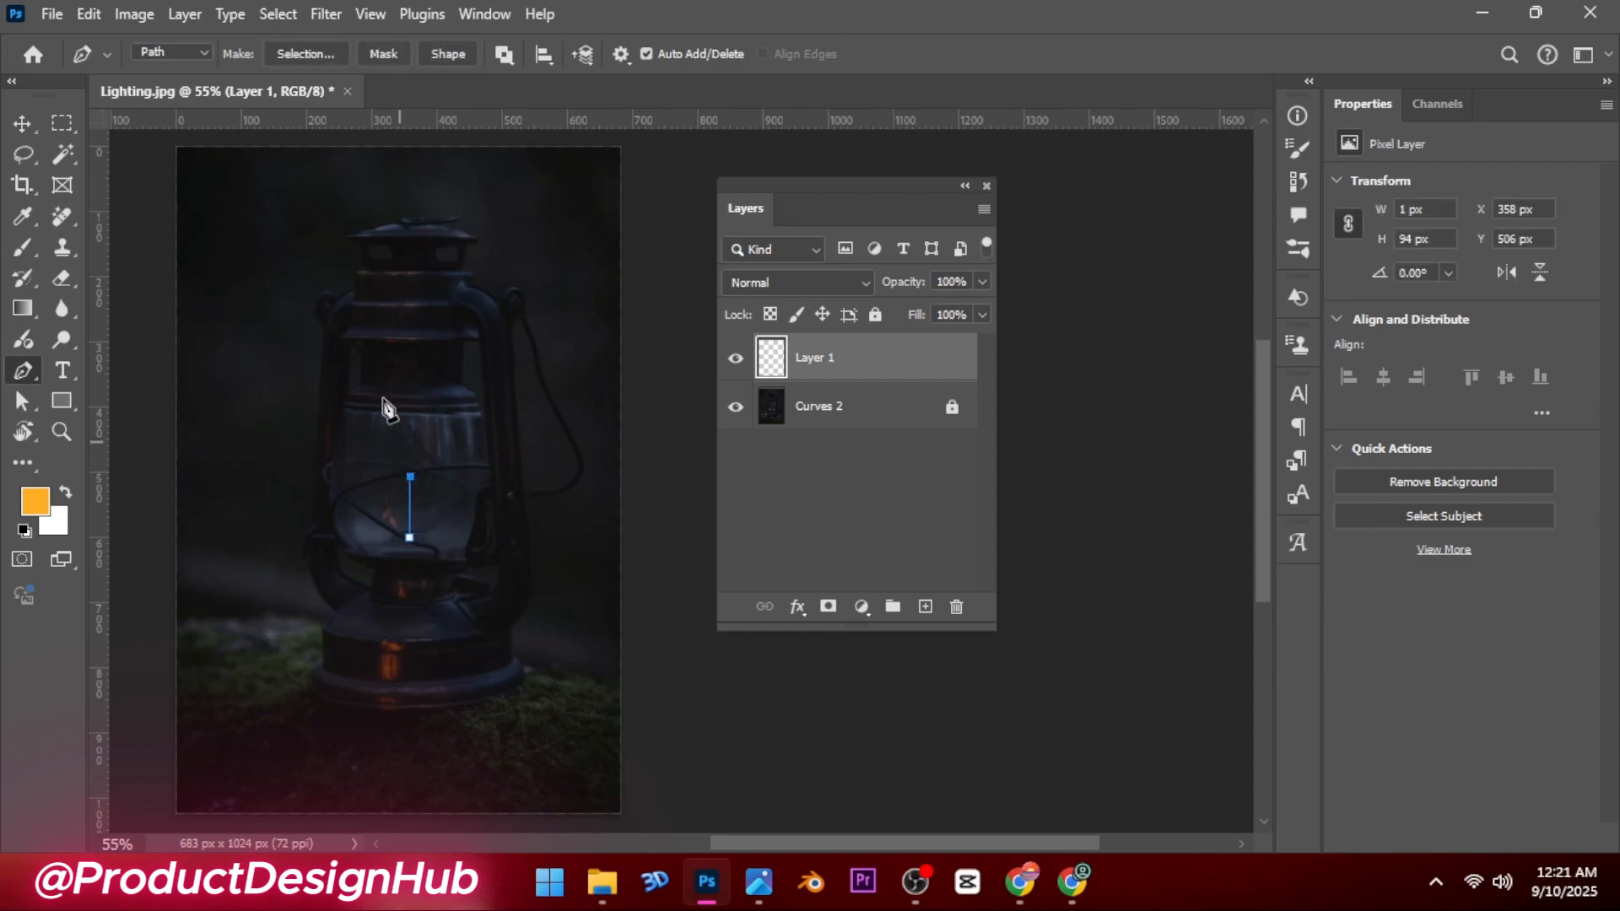
Render a Candle Light flame along the path with turbulent 3, jag 2 and opacity 50
{"action": "left_click", "coordinate": [317, 13]}
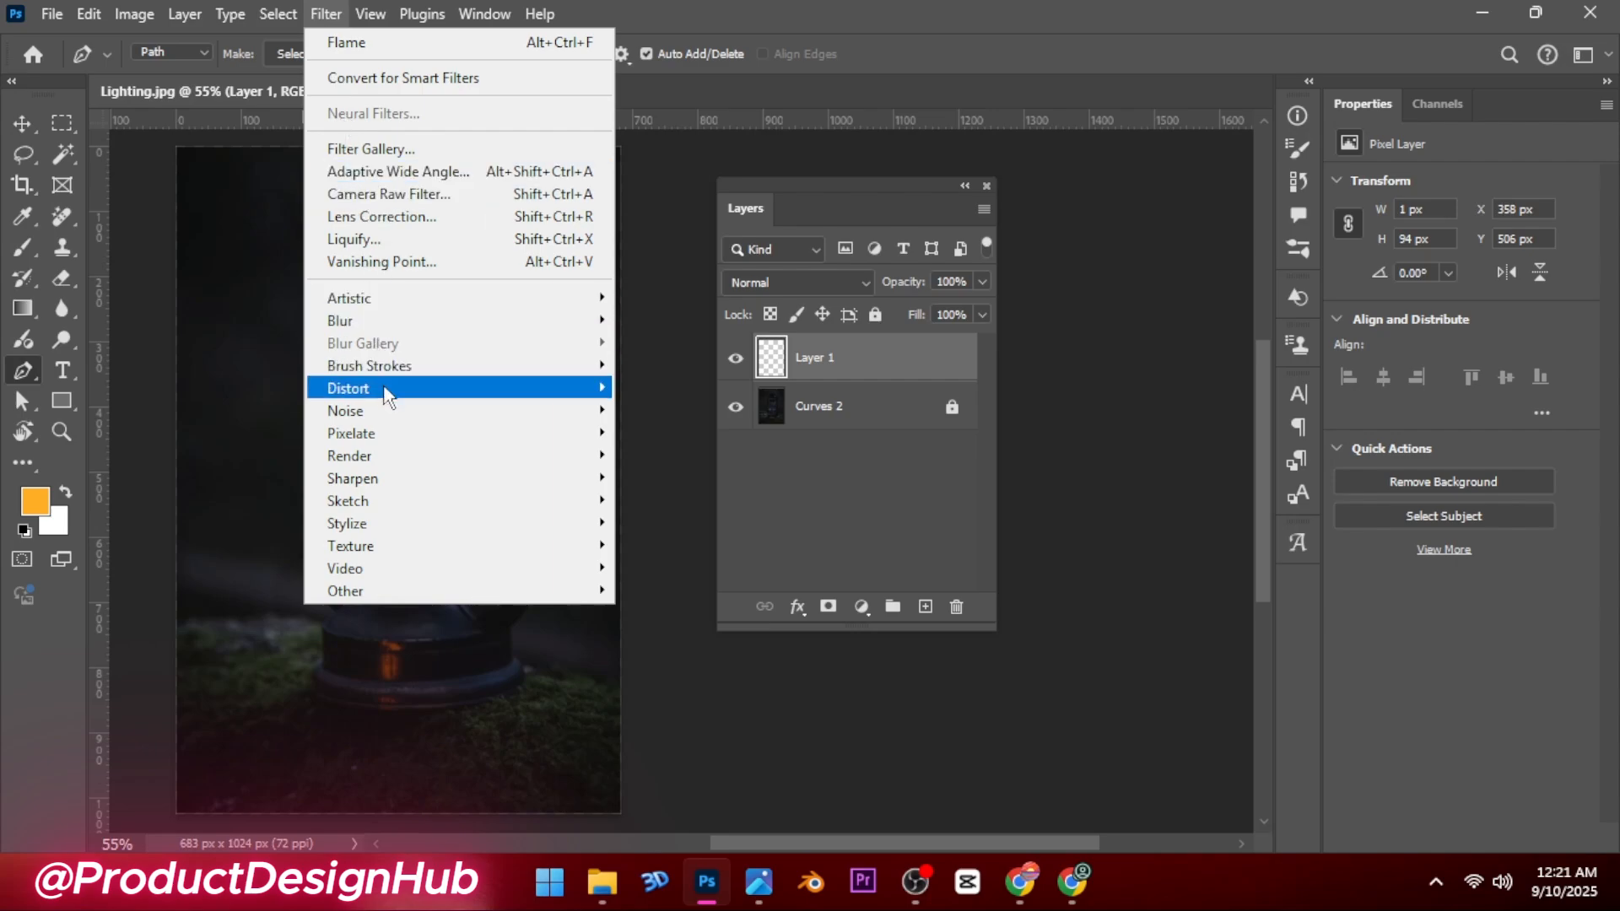
{"action": "mouse_move", "coordinate": [383, 456]}
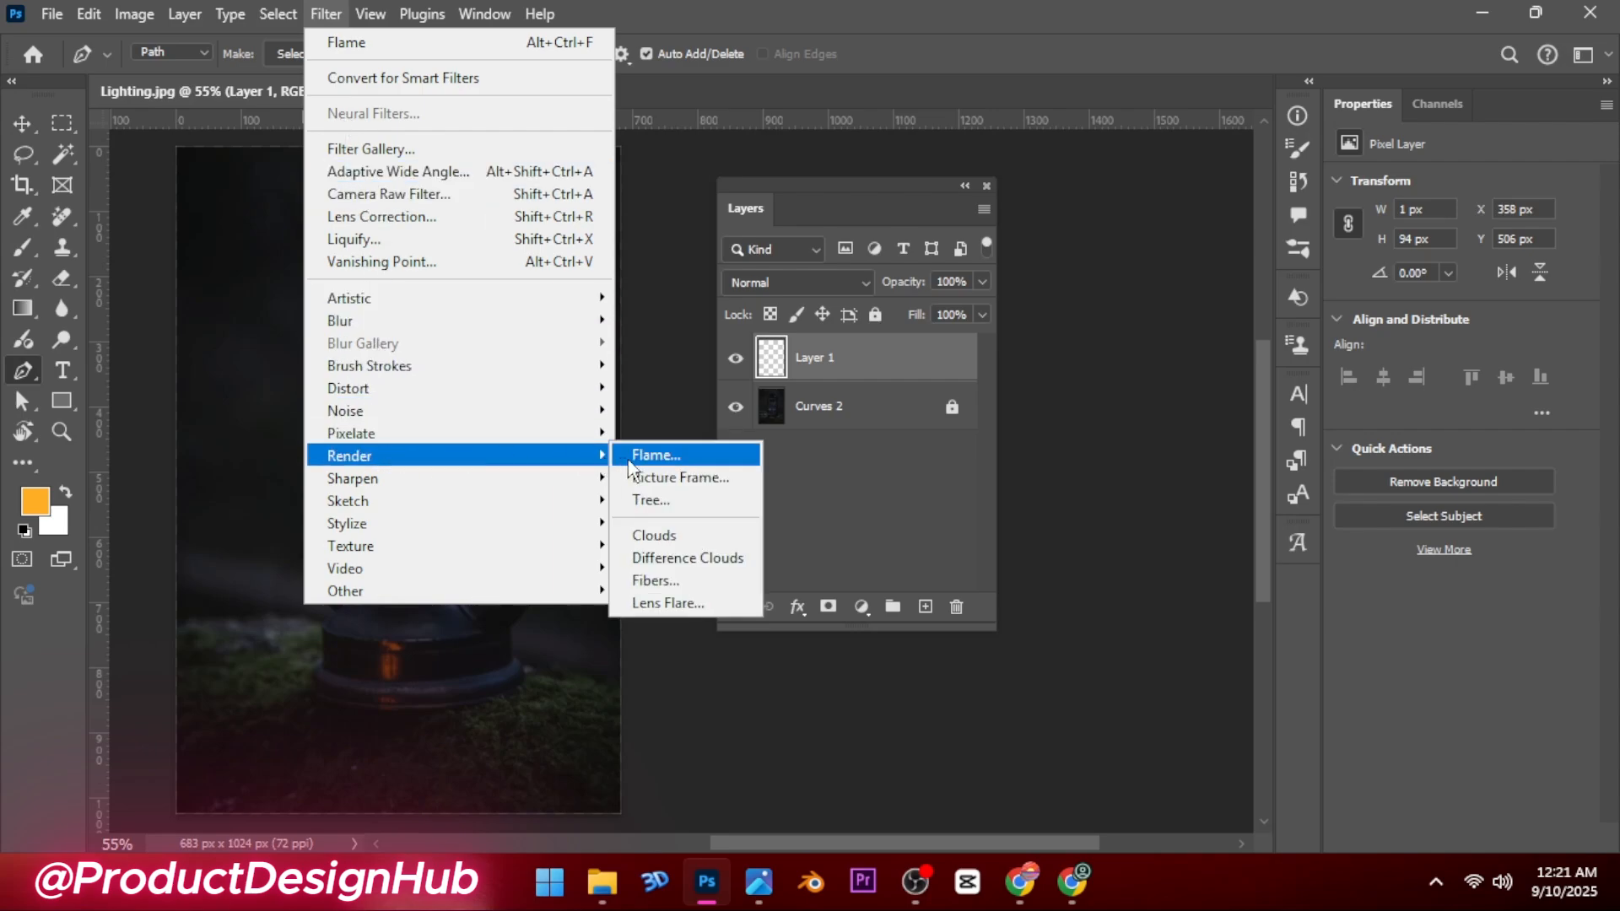
{"action": "left_click", "coordinate": [654, 464]}
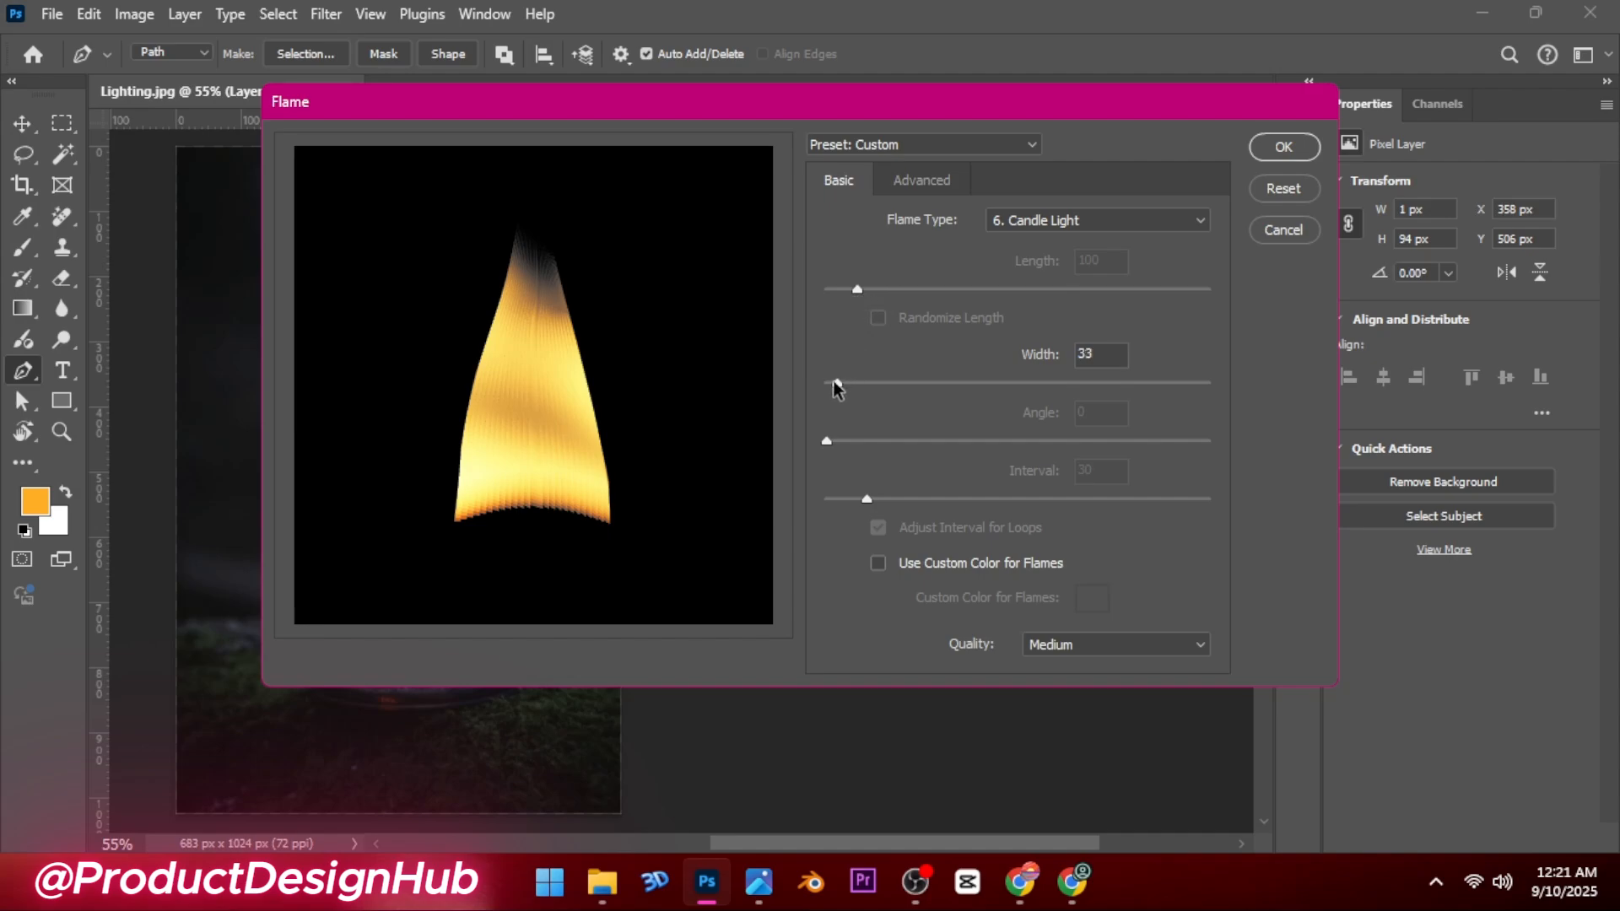
{"action": "left_click", "coordinate": [935, 181]}
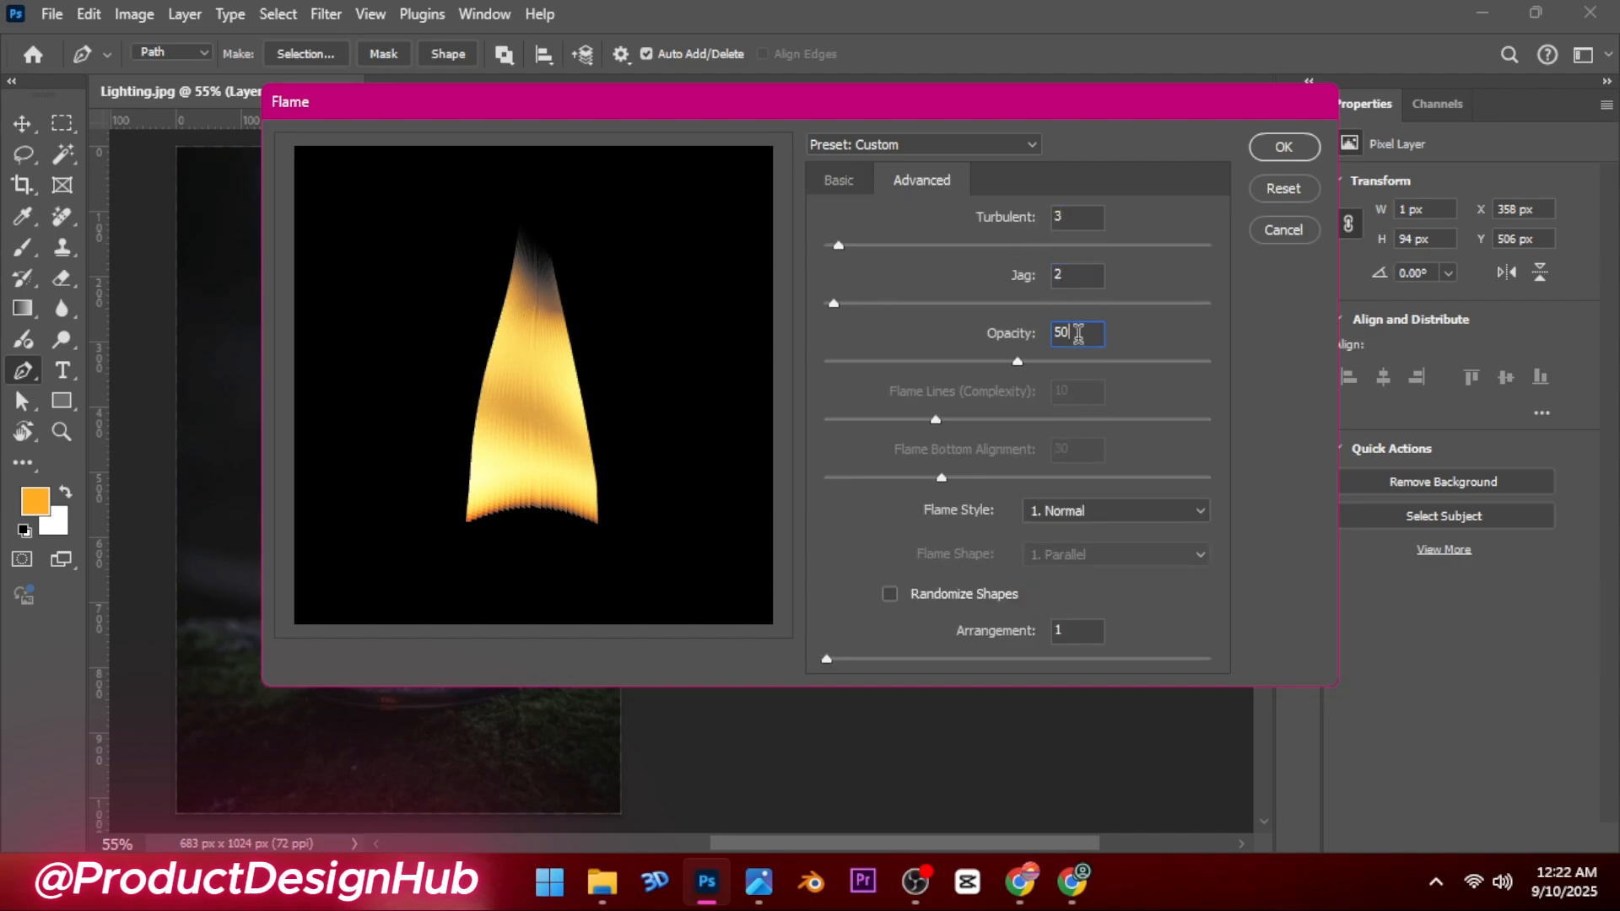
{"action": "left_click", "coordinate": [1283, 148]}
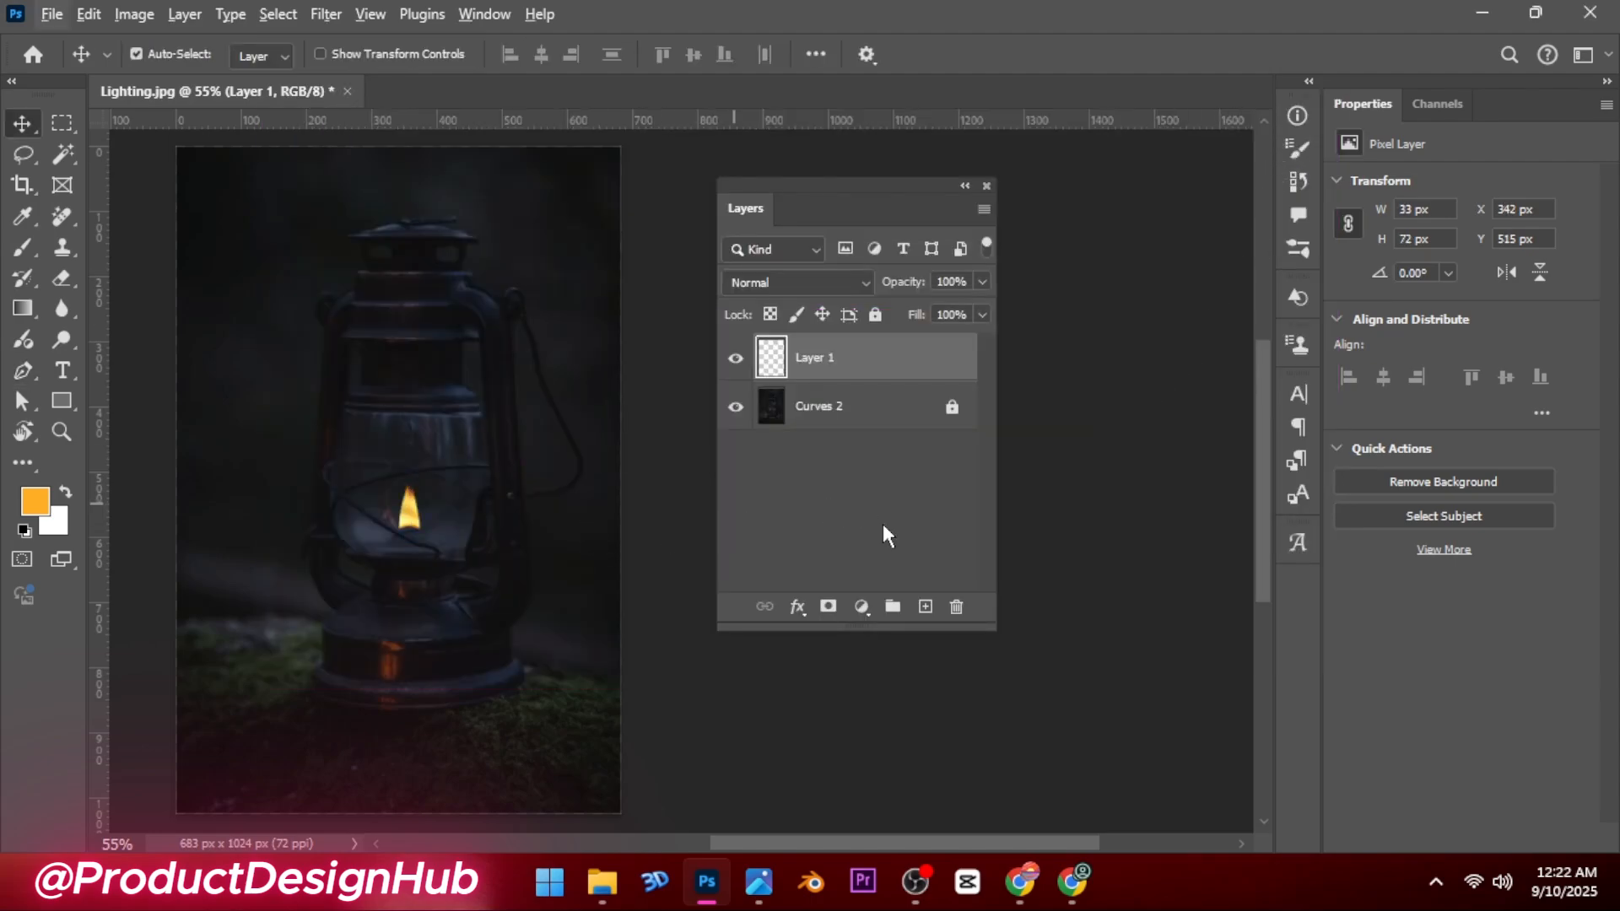
Add a new layer in Linear Light mode and paint an orange glow over the flame with a soft 480 px brush
{"action": "left_click", "coordinate": [924, 605]}
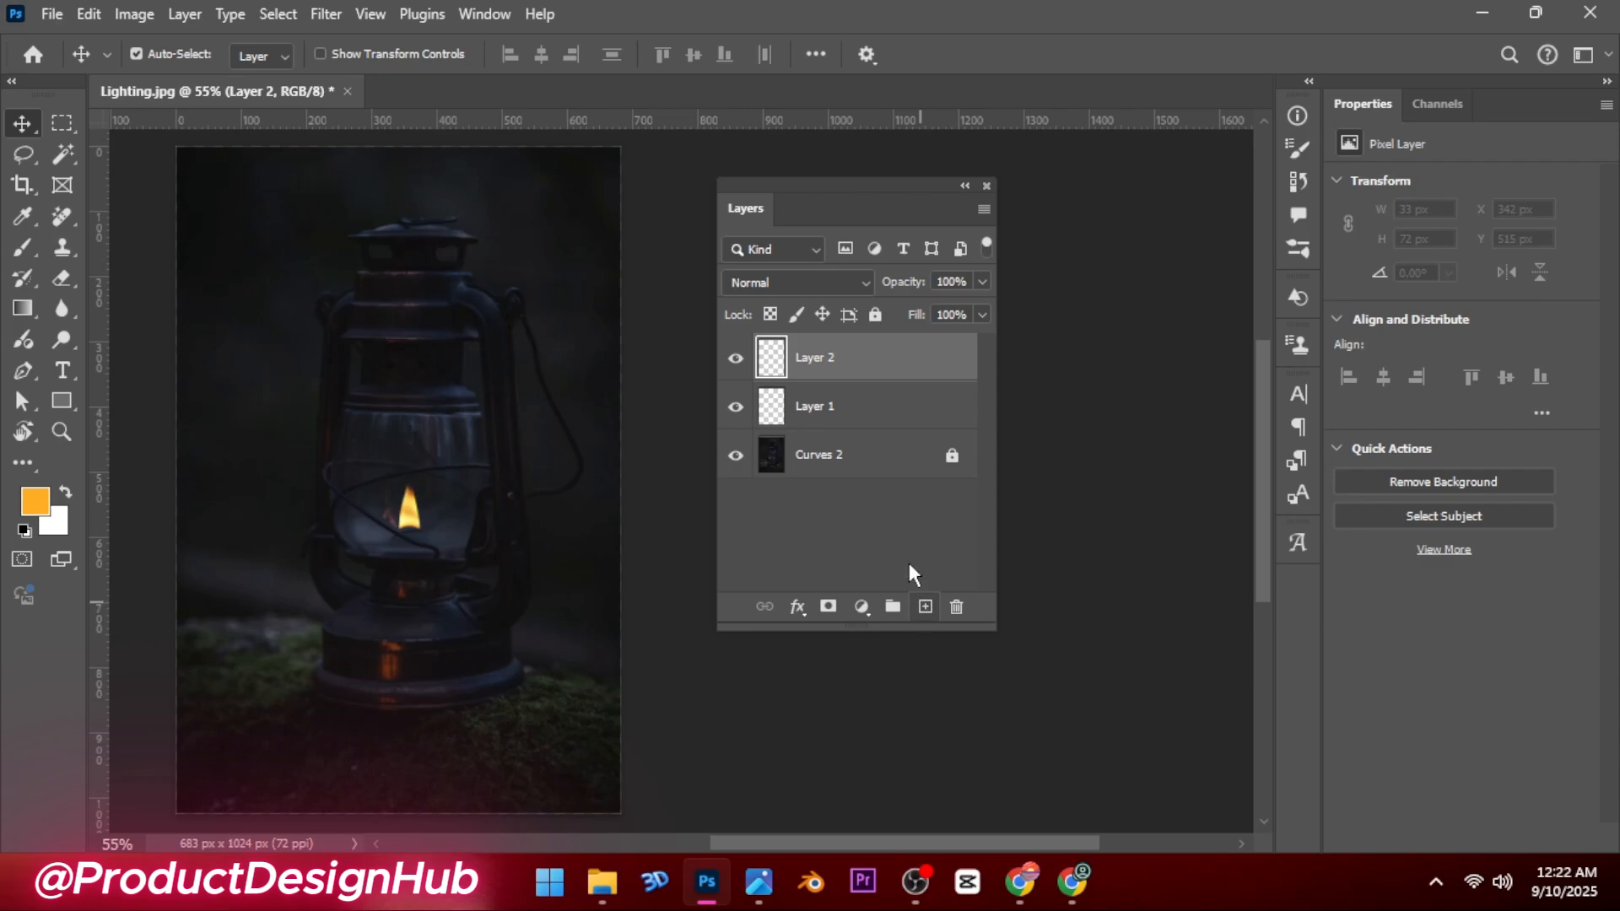
{"action": "left_click", "coordinate": [832, 283]}
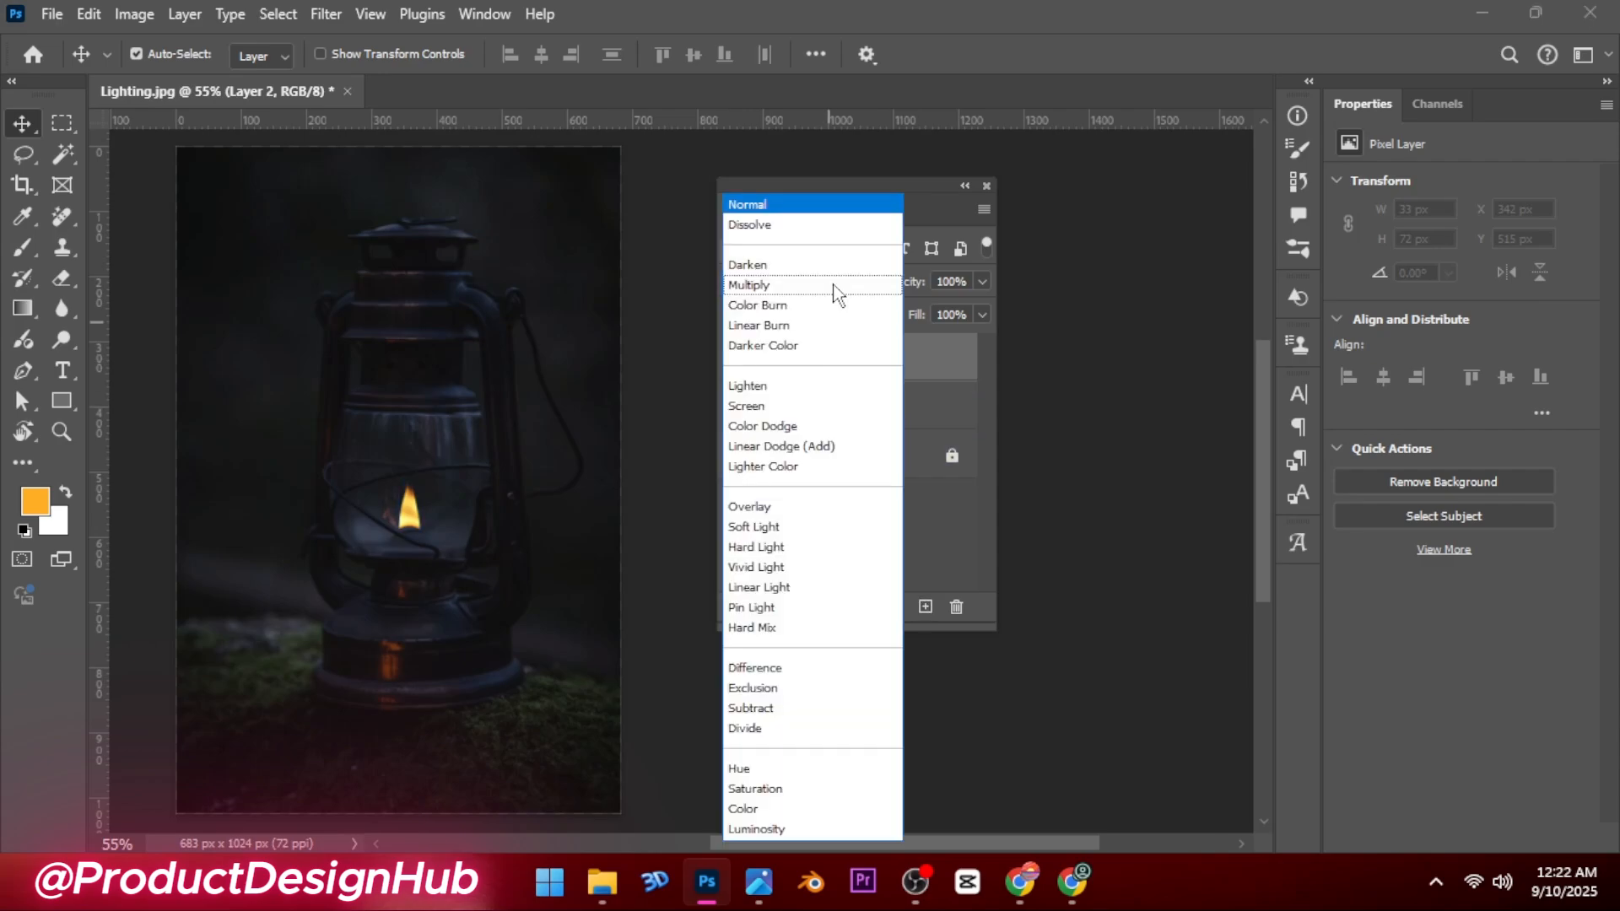
{"action": "left_click", "coordinate": [787, 588]}
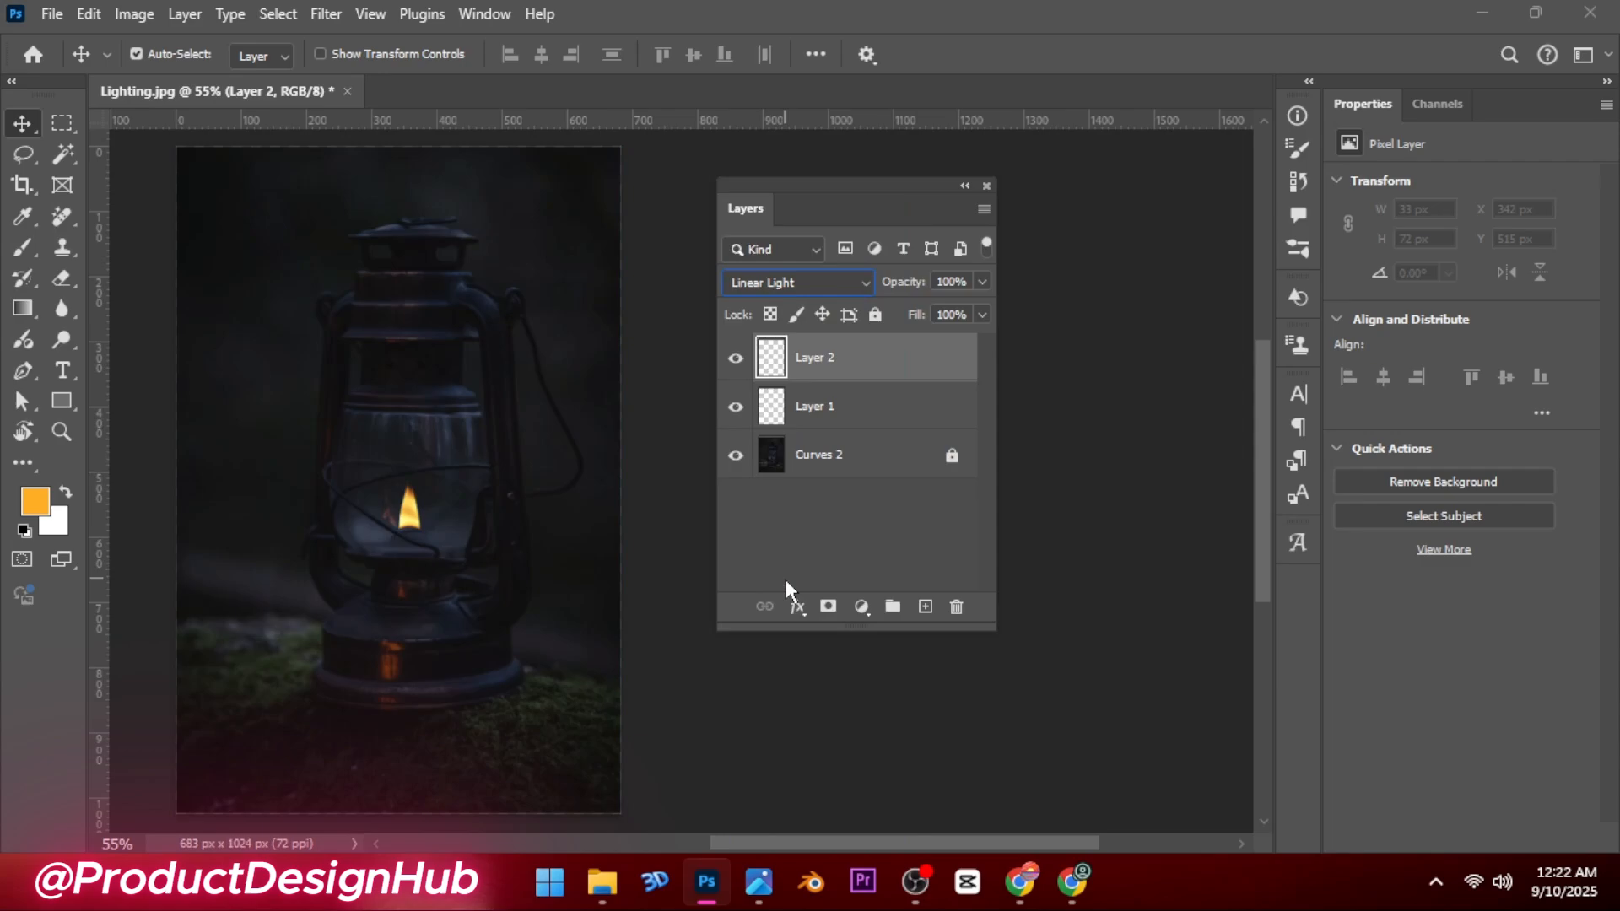
{"action": "left_click", "coordinate": [23, 249]}
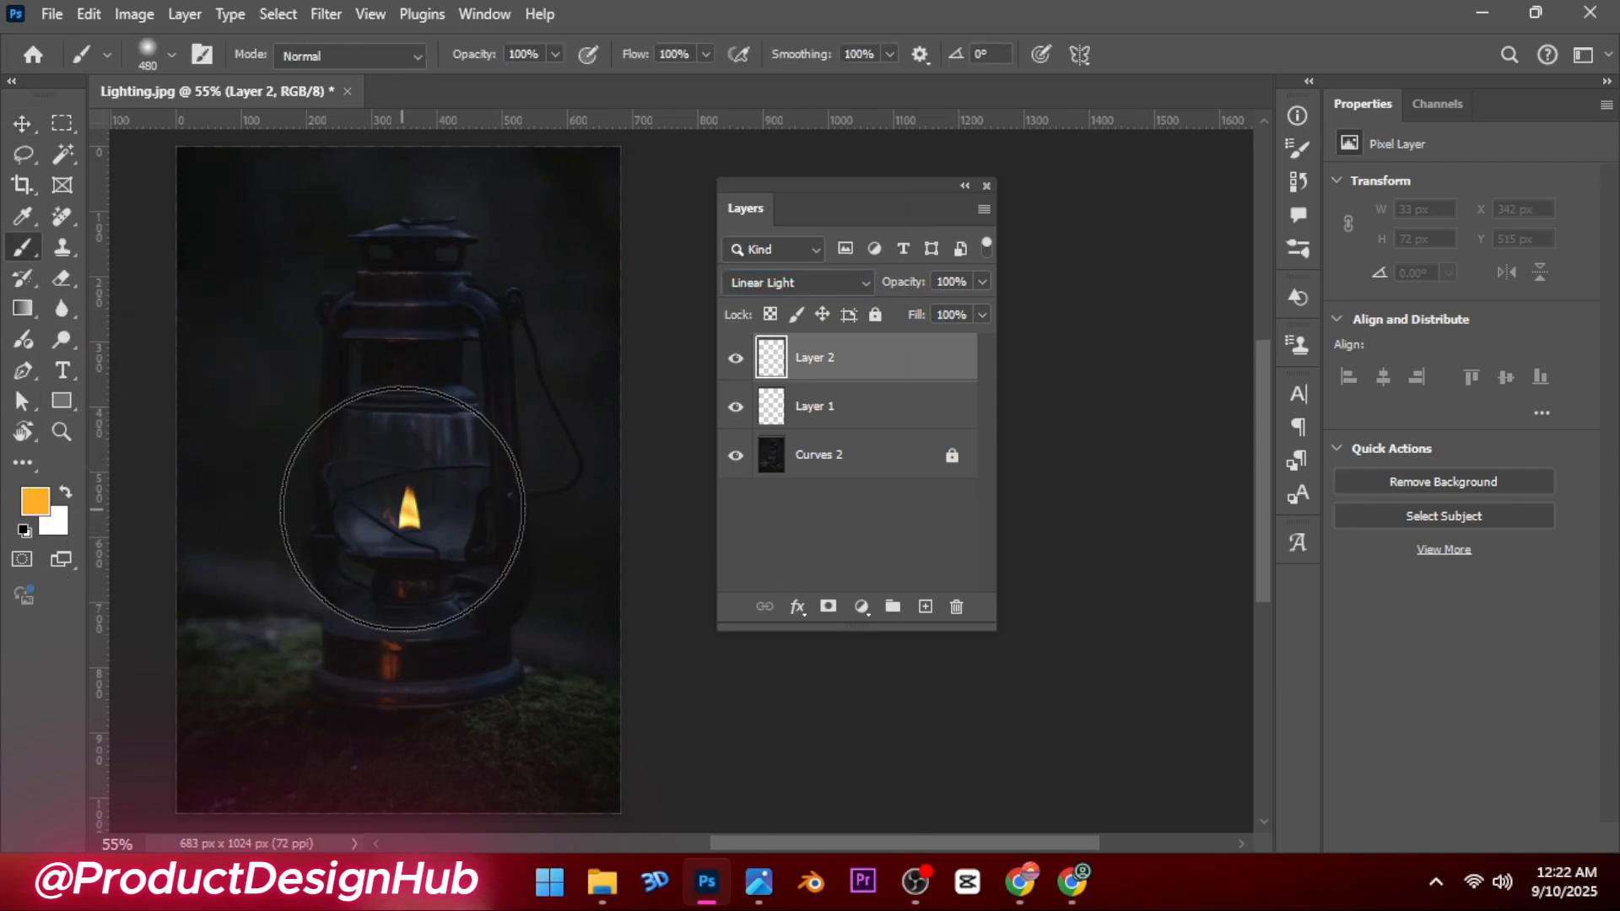
{"action": "left_click", "coordinate": [402, 503]}
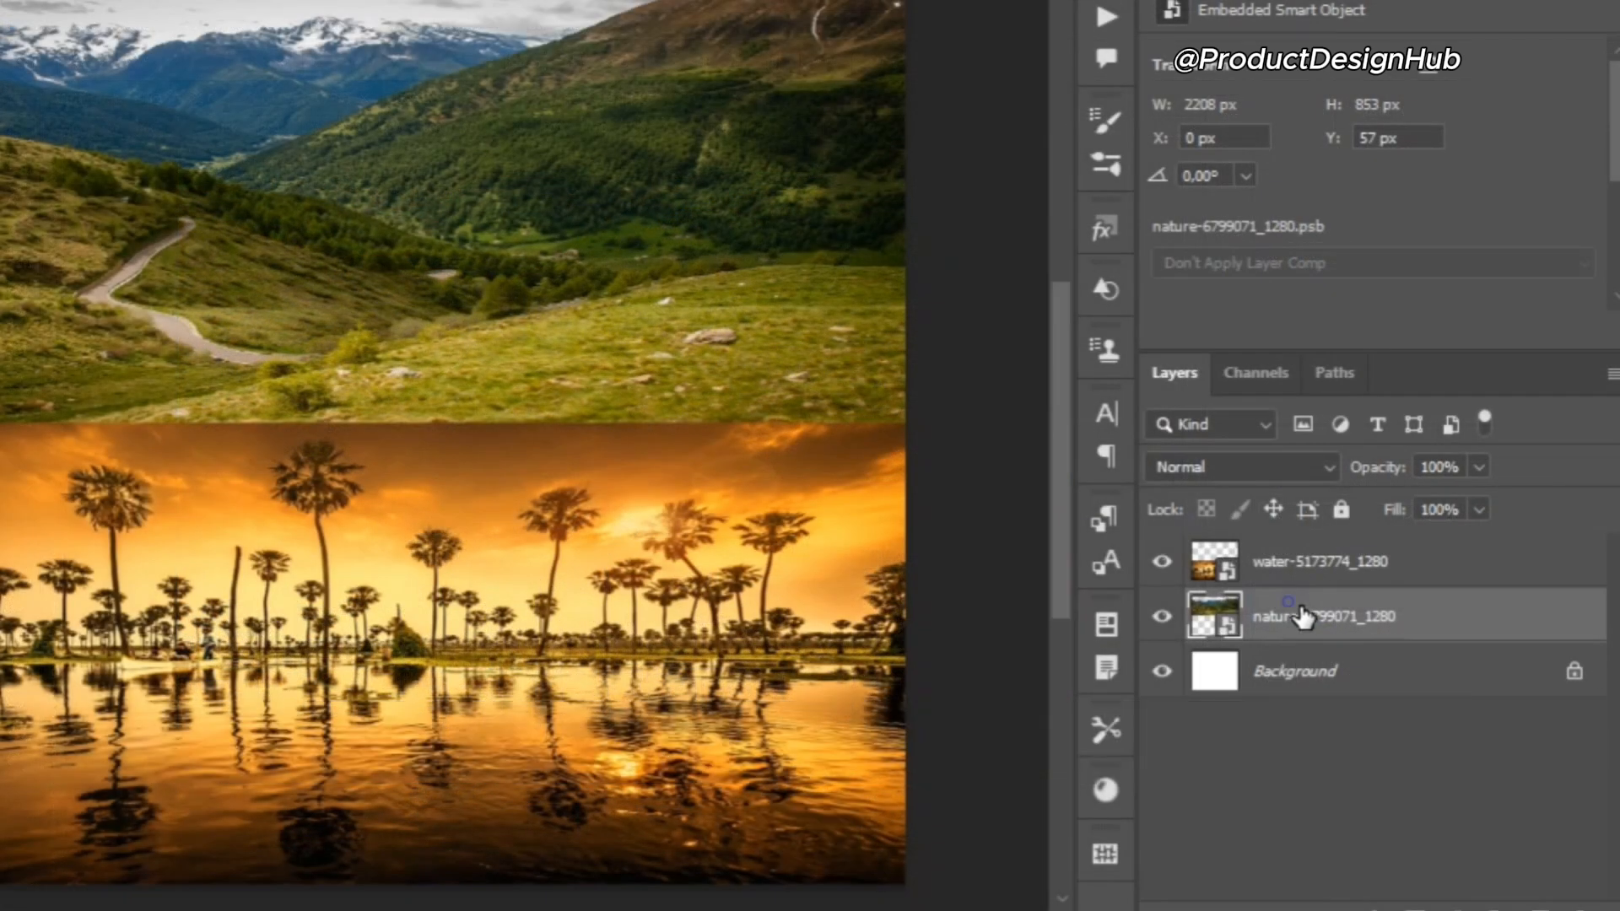
Rasterize the nature-6799071_1280 layer and open the Match Color adjustment for it
{"action": "right_click", "coordinate": [1344, 636]}
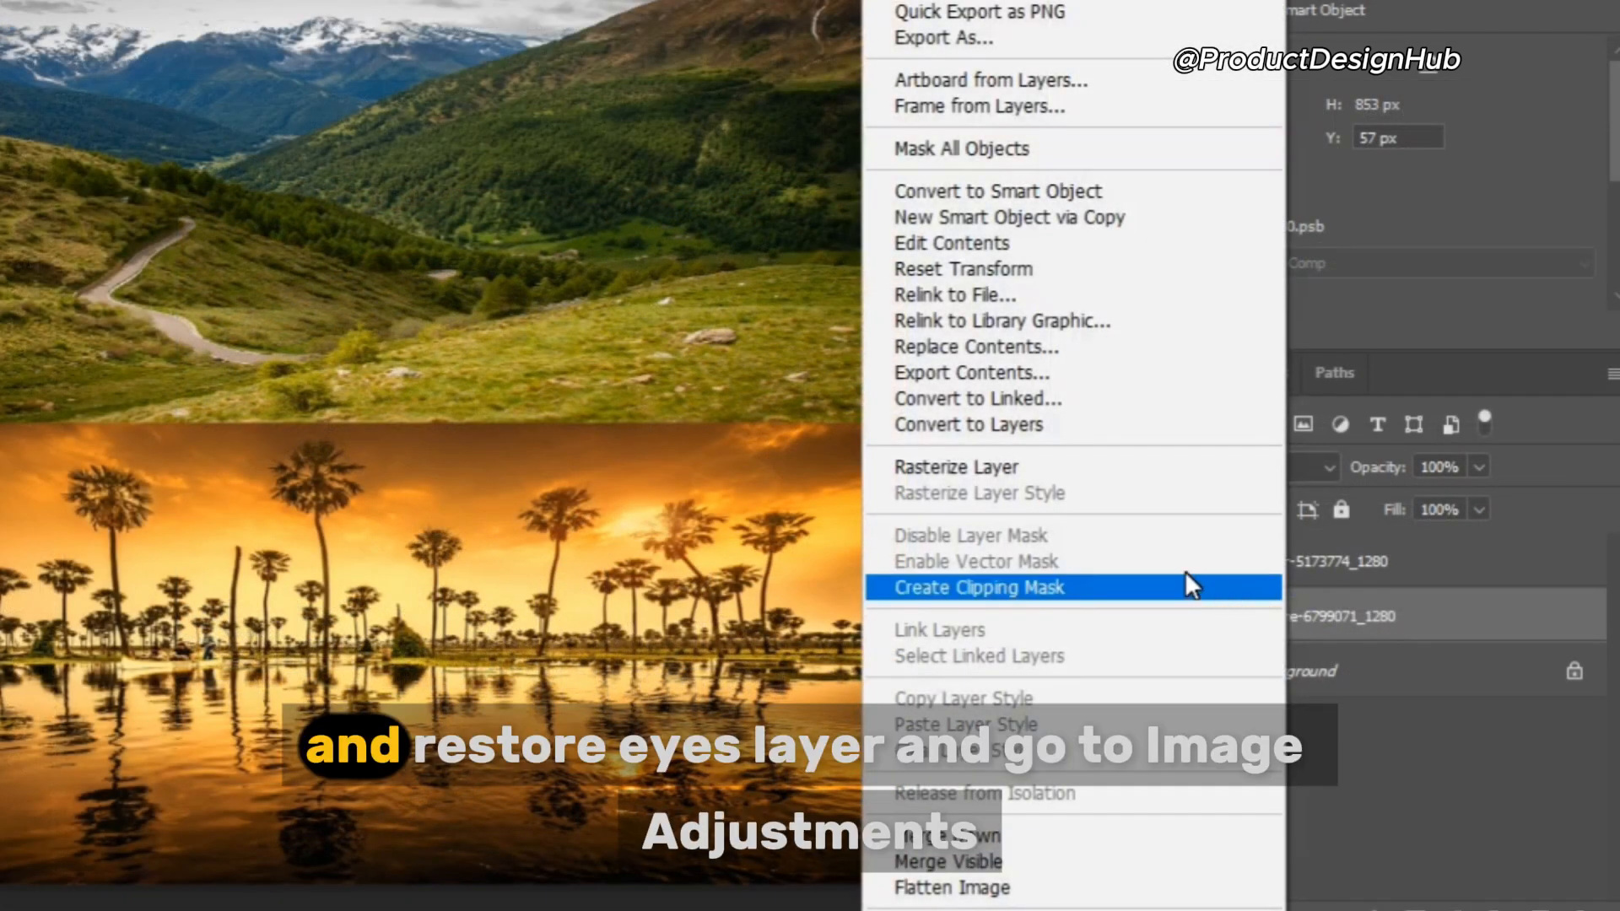
{"action": "left_click", "coordinate": [1054, 466]}
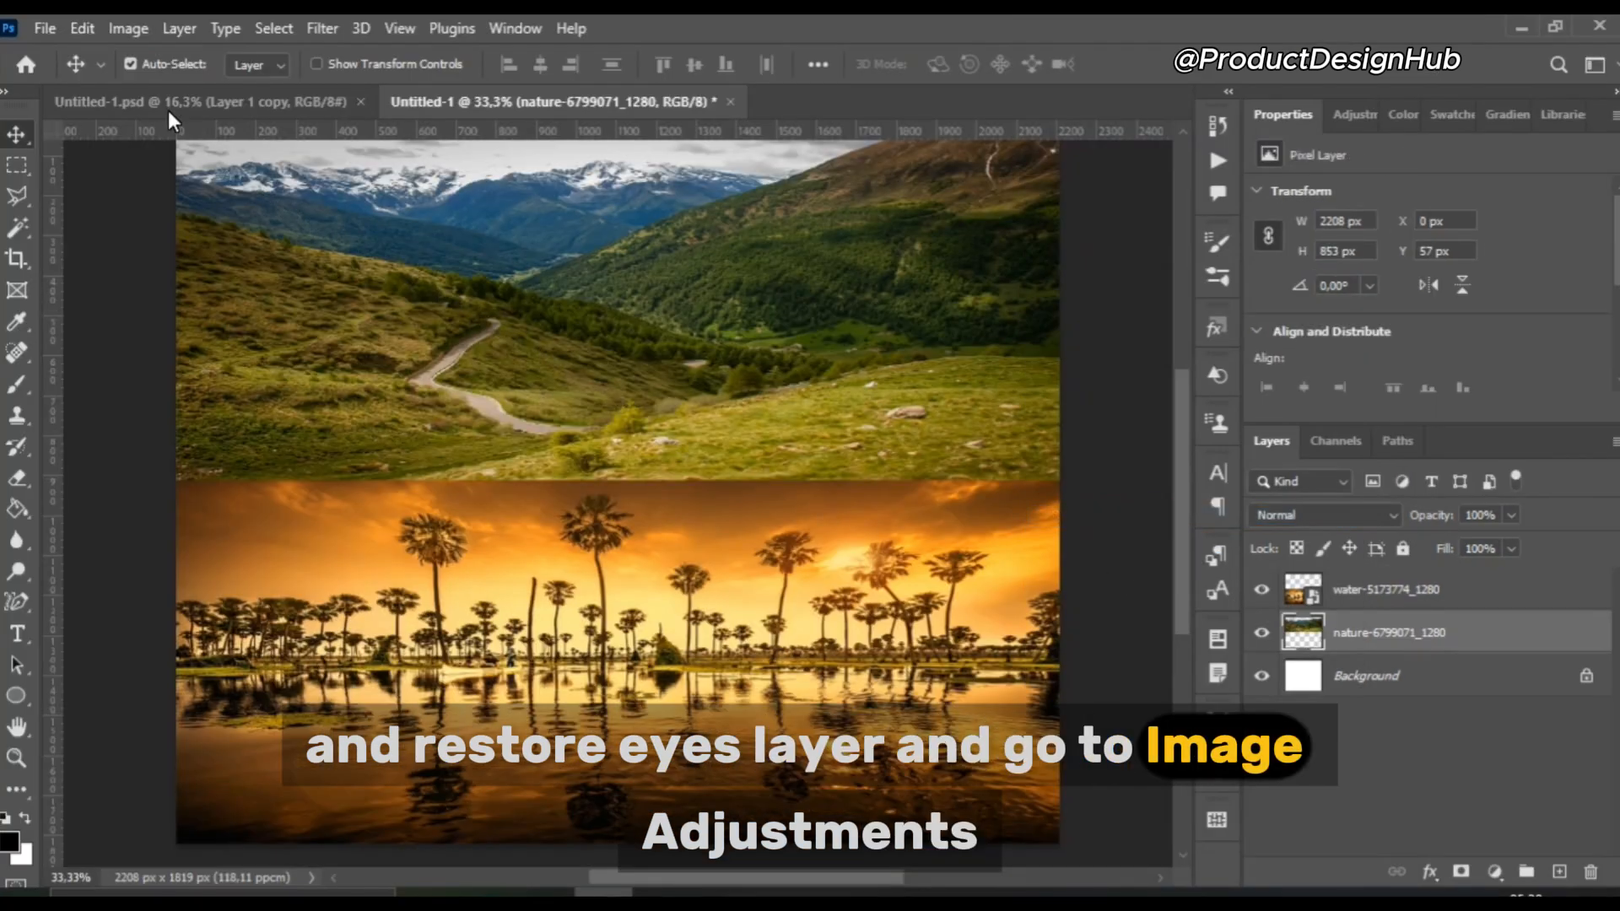
{"action": "left_click", "coordinate": [120, 28]}
{"action": "mouse_move", "coordinate": [141, 100]}
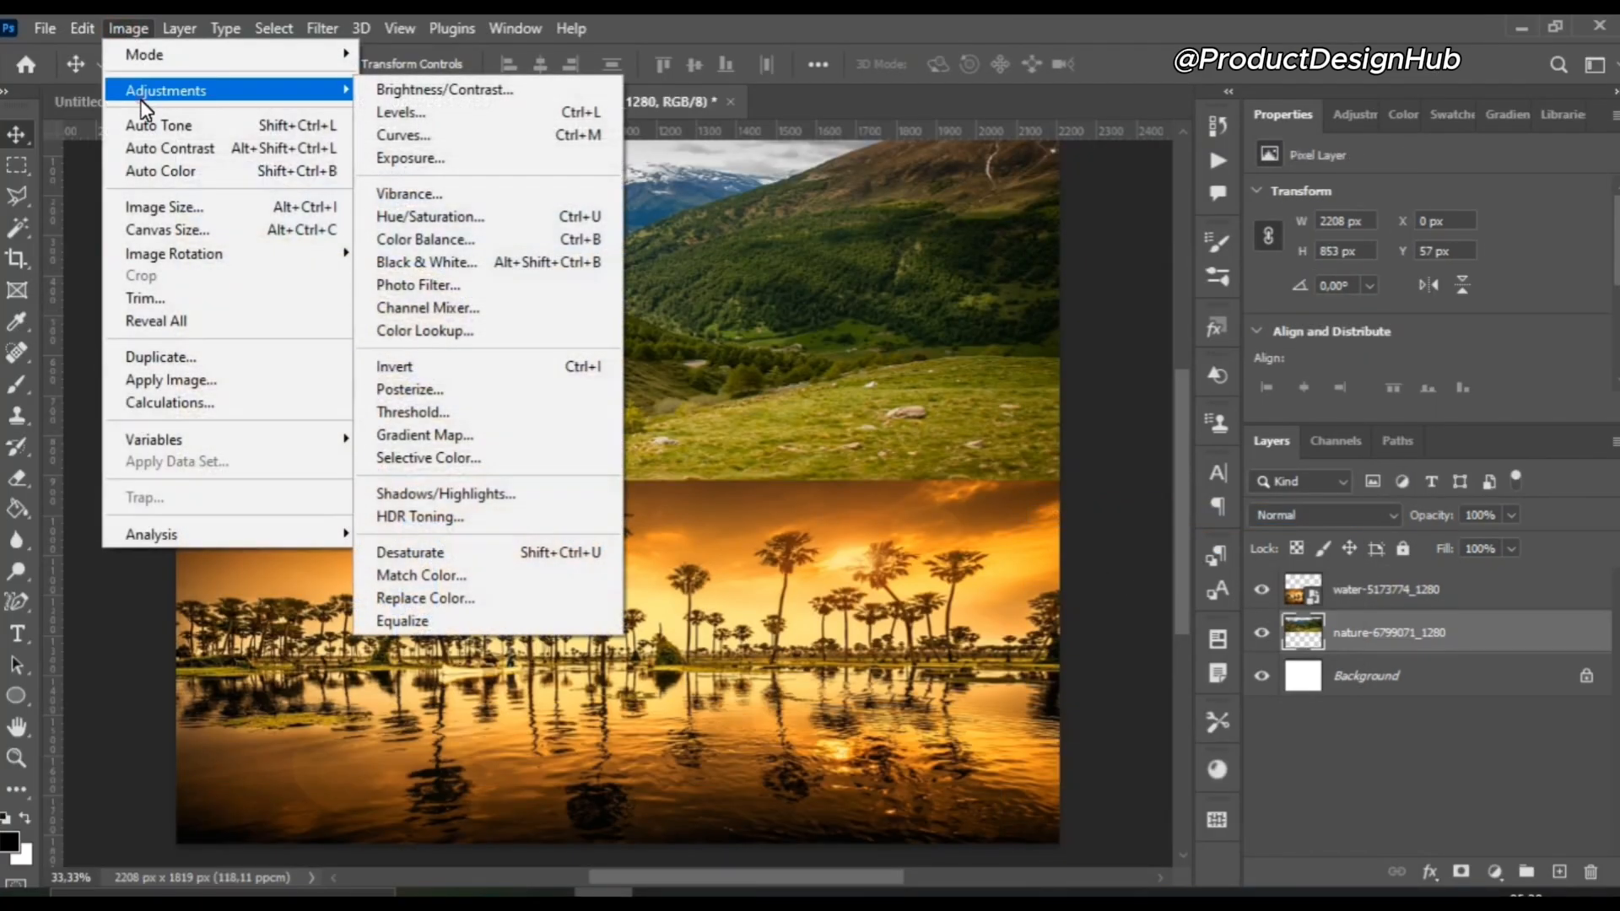
{"action": "left_click", "coordinate": [465, 580]}
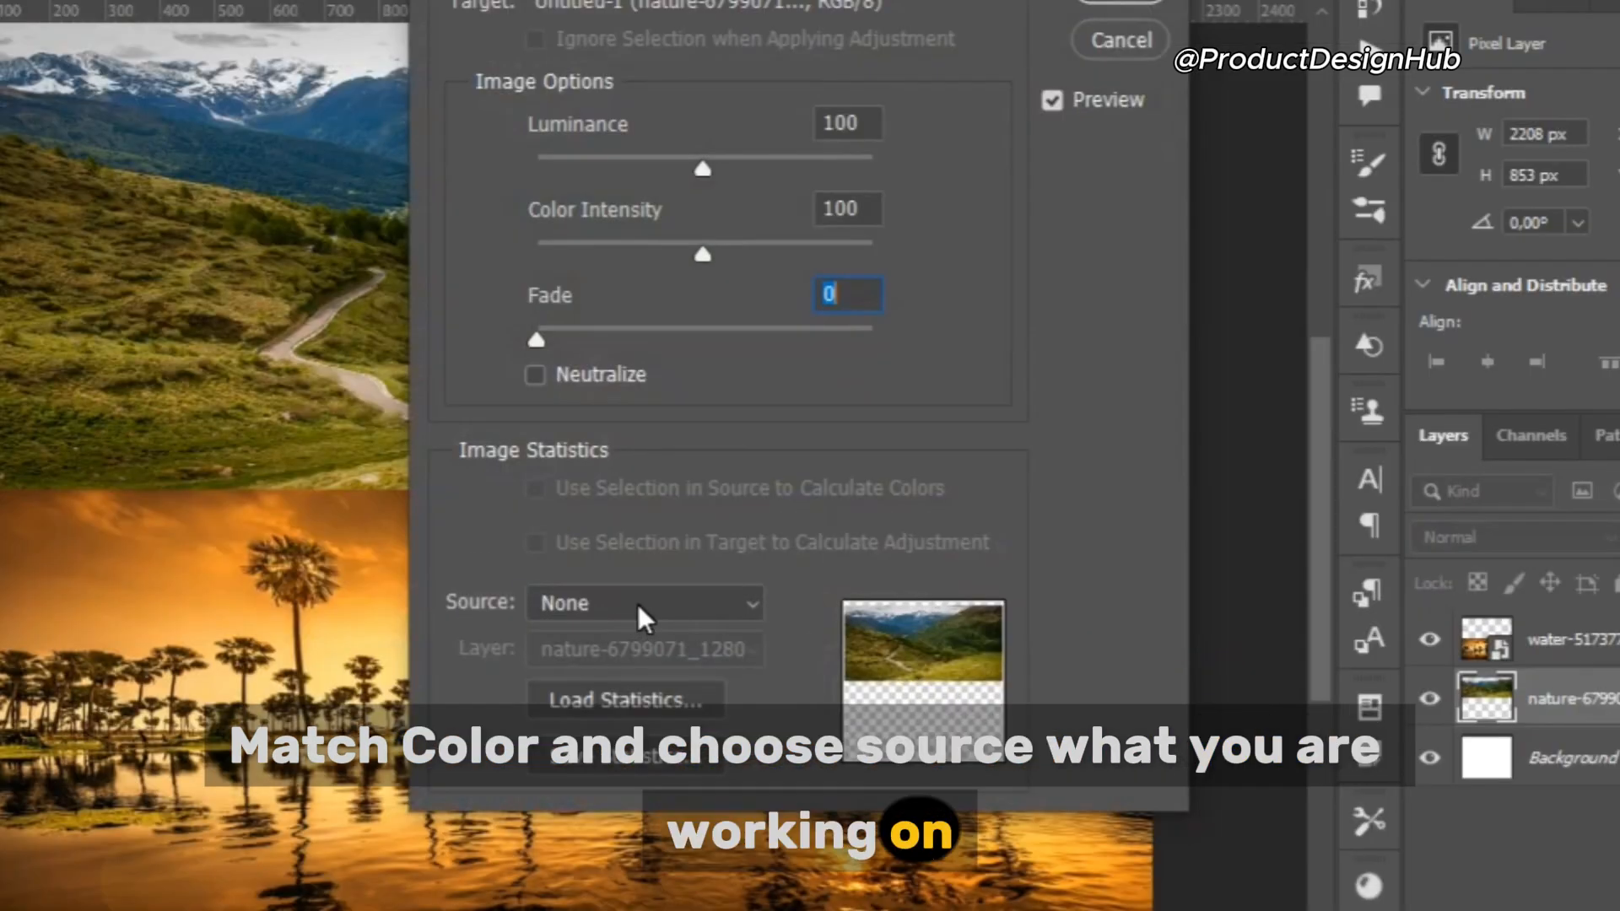
Match the layer's colors to water-5173774_1280 from source Untitled-1, with luminance 102
{"action": "left_click", "coordinate": [673, 565]}
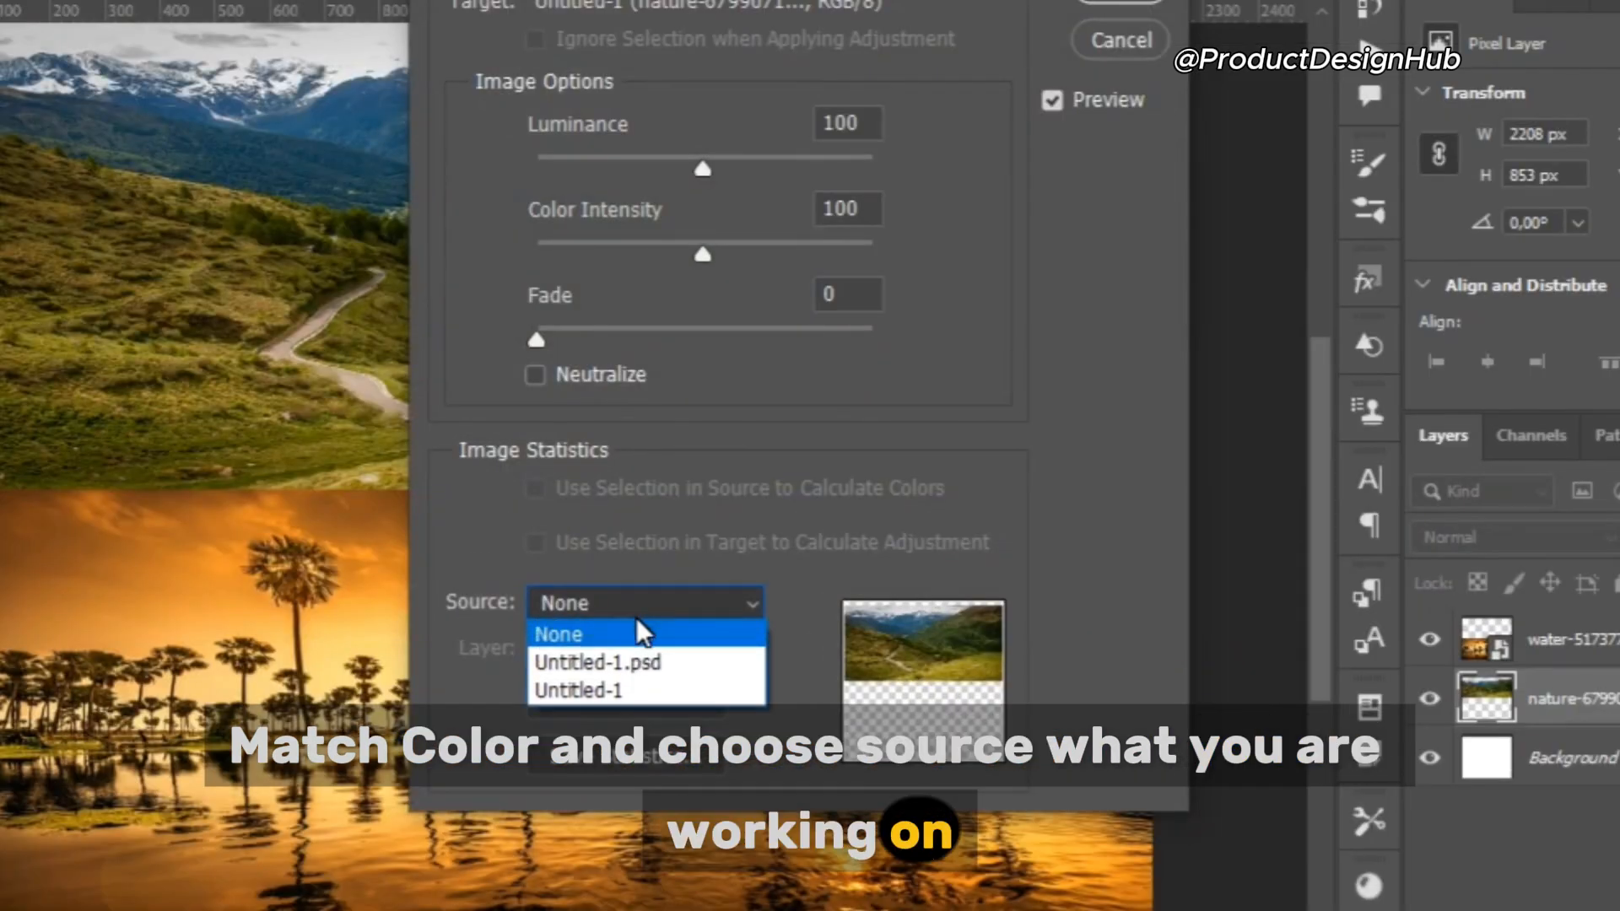
{"action": "left_click", "coordinate": [599, 685]}
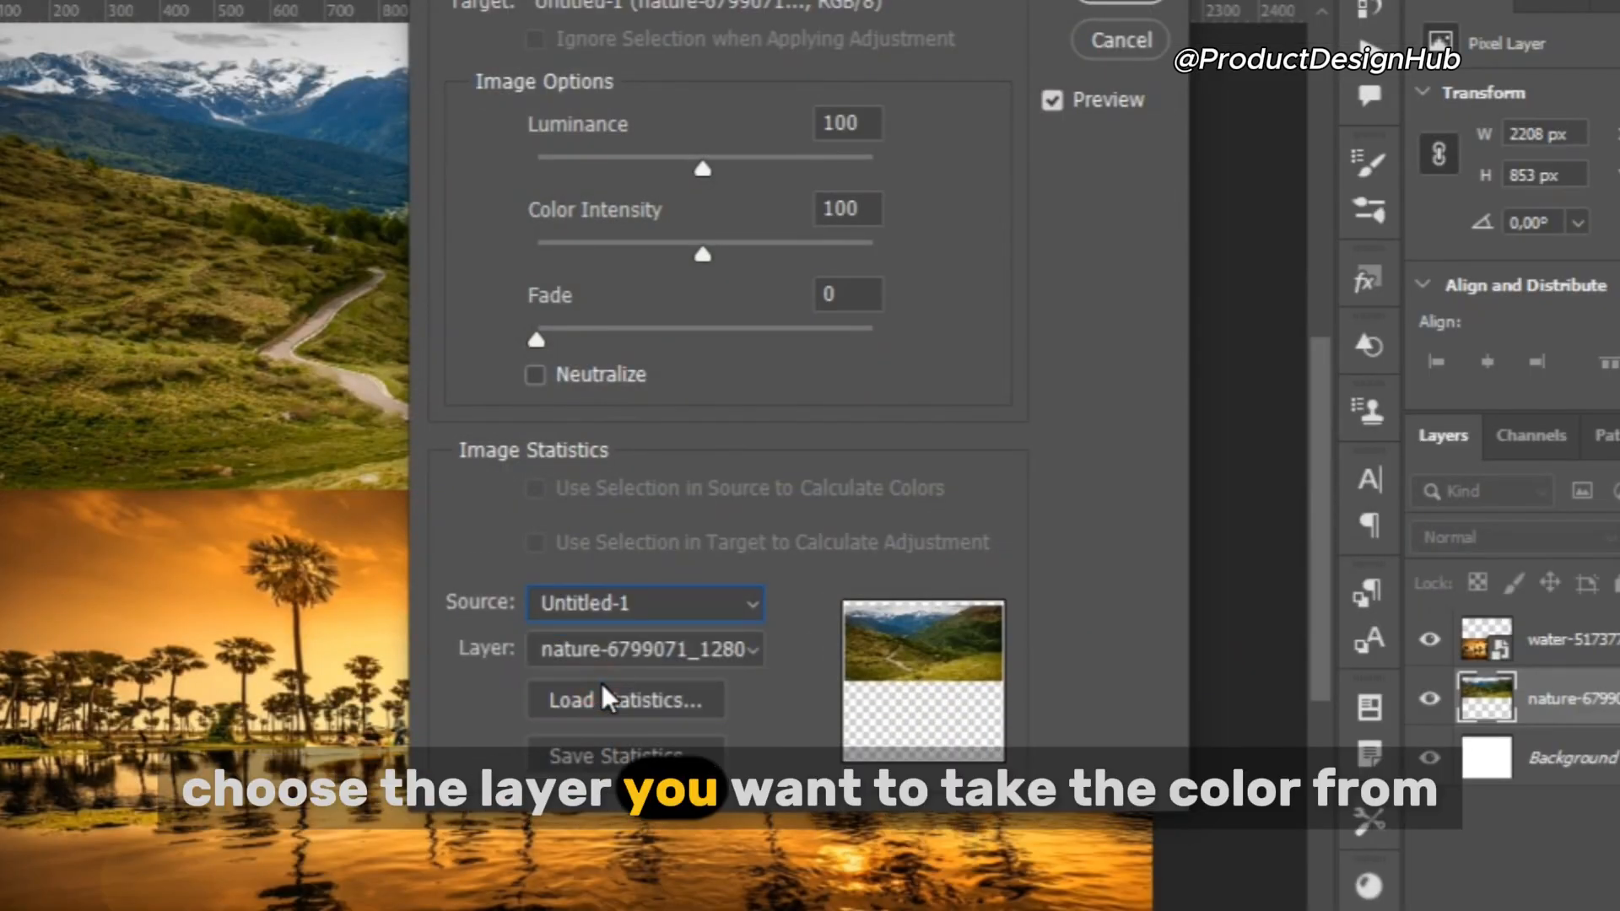
{"action": "left_click", "coordinate": [644, 650]}
{"action": "left_click", "coordinate": [629, 740]}
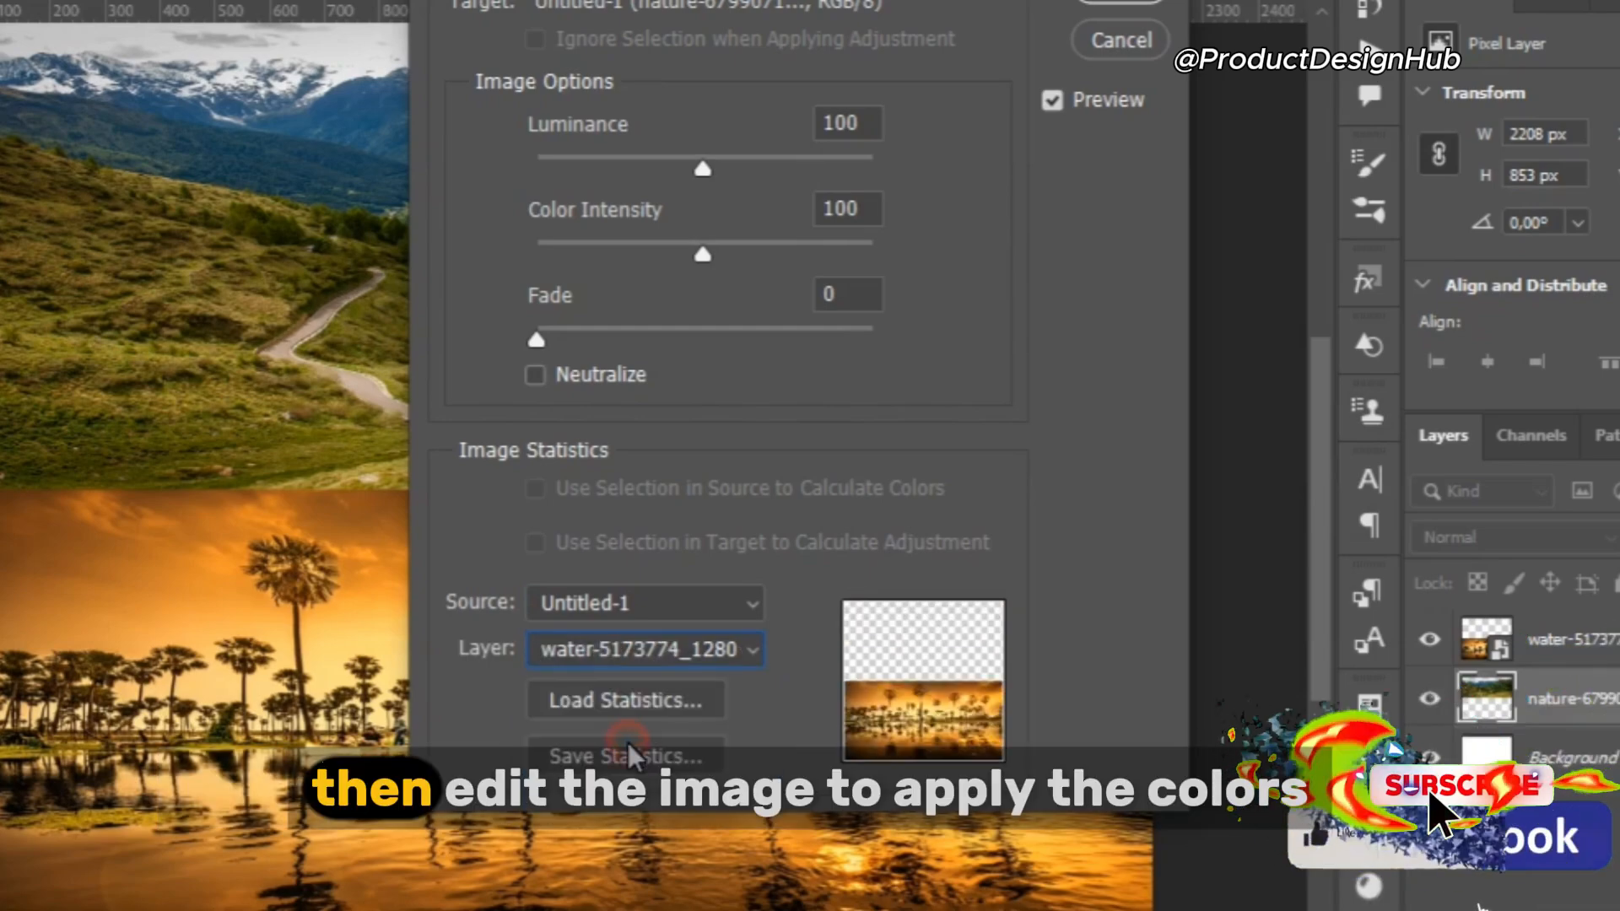
{"action": "left_click_drag", "start_coordinate": [743, 77], "coordinate": [1231, 81]}
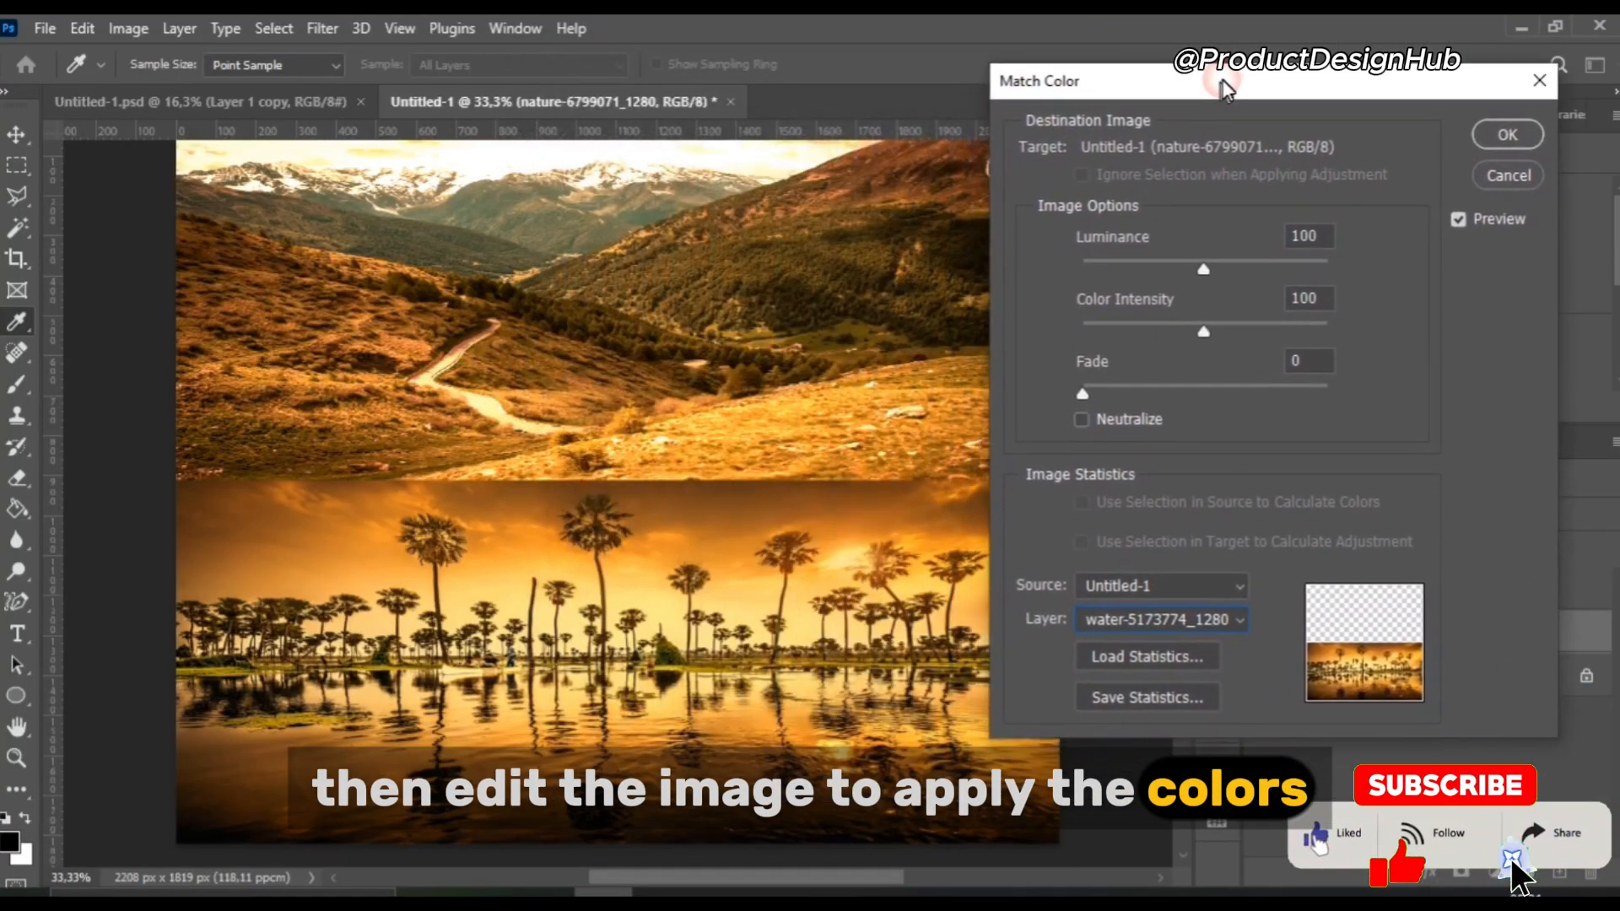
{"action": "mouse_move", "coordinate": [1208, 258]}
{"action": "left_mouse_down"}
{"action": "mouse_move", "coordinate": [1194, 258]}
{"action": "mouse_move", "coordinate": [1227, 265]}
{"action": "mouse_move", "coordinate": [1213, 260]}
{"action": "left_mouse_up"}
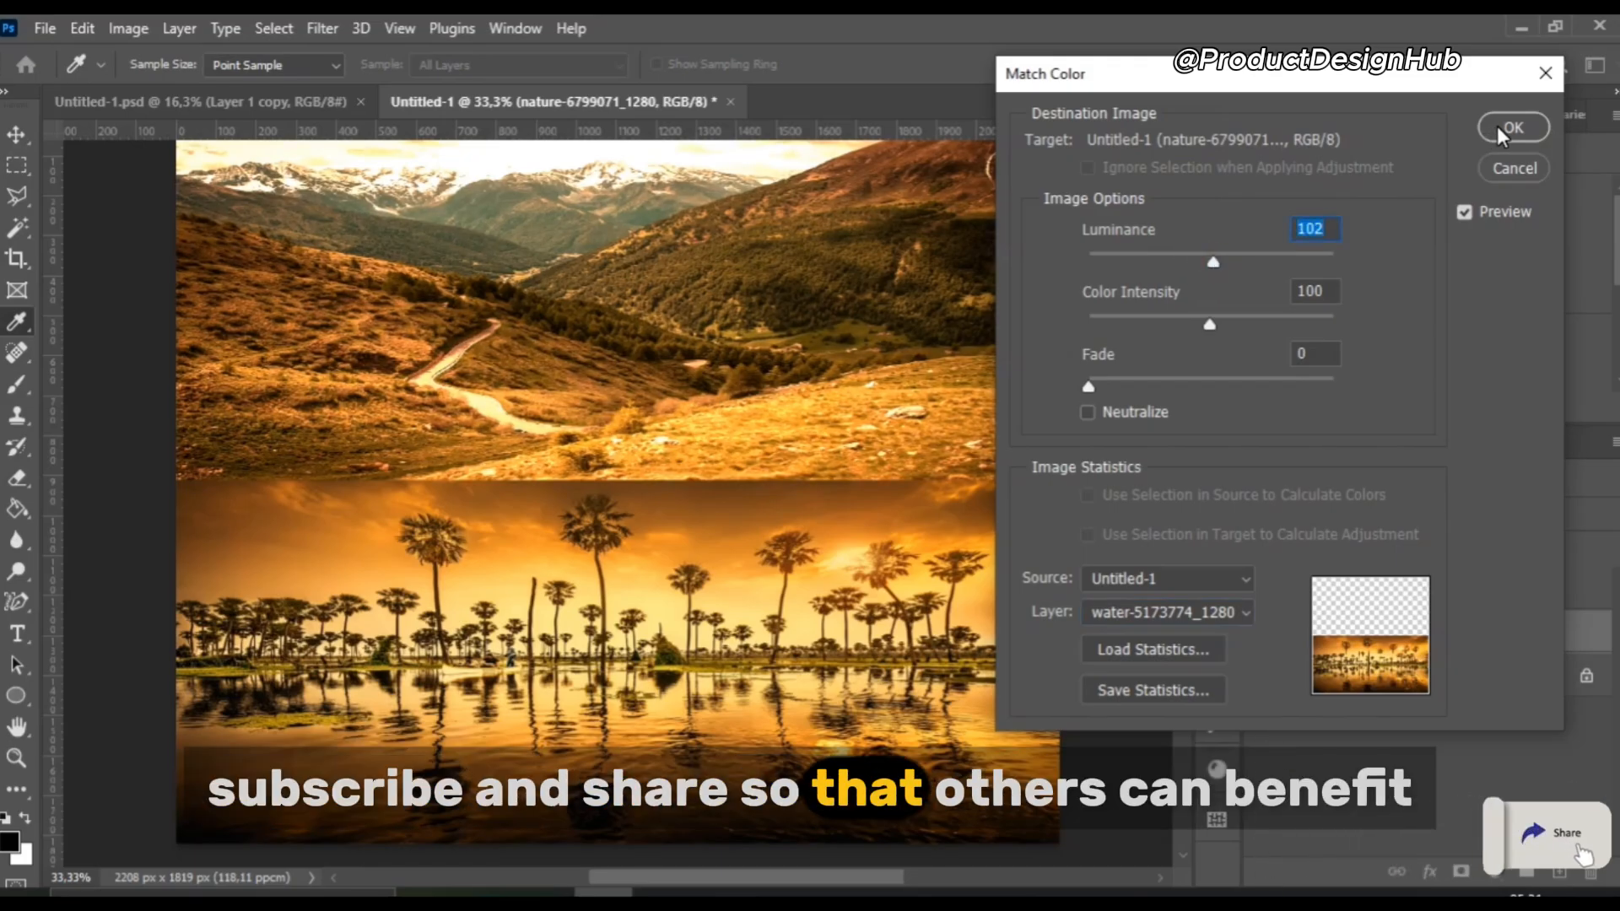
{"action": "left_click", "coordinate": [1496, 125]}
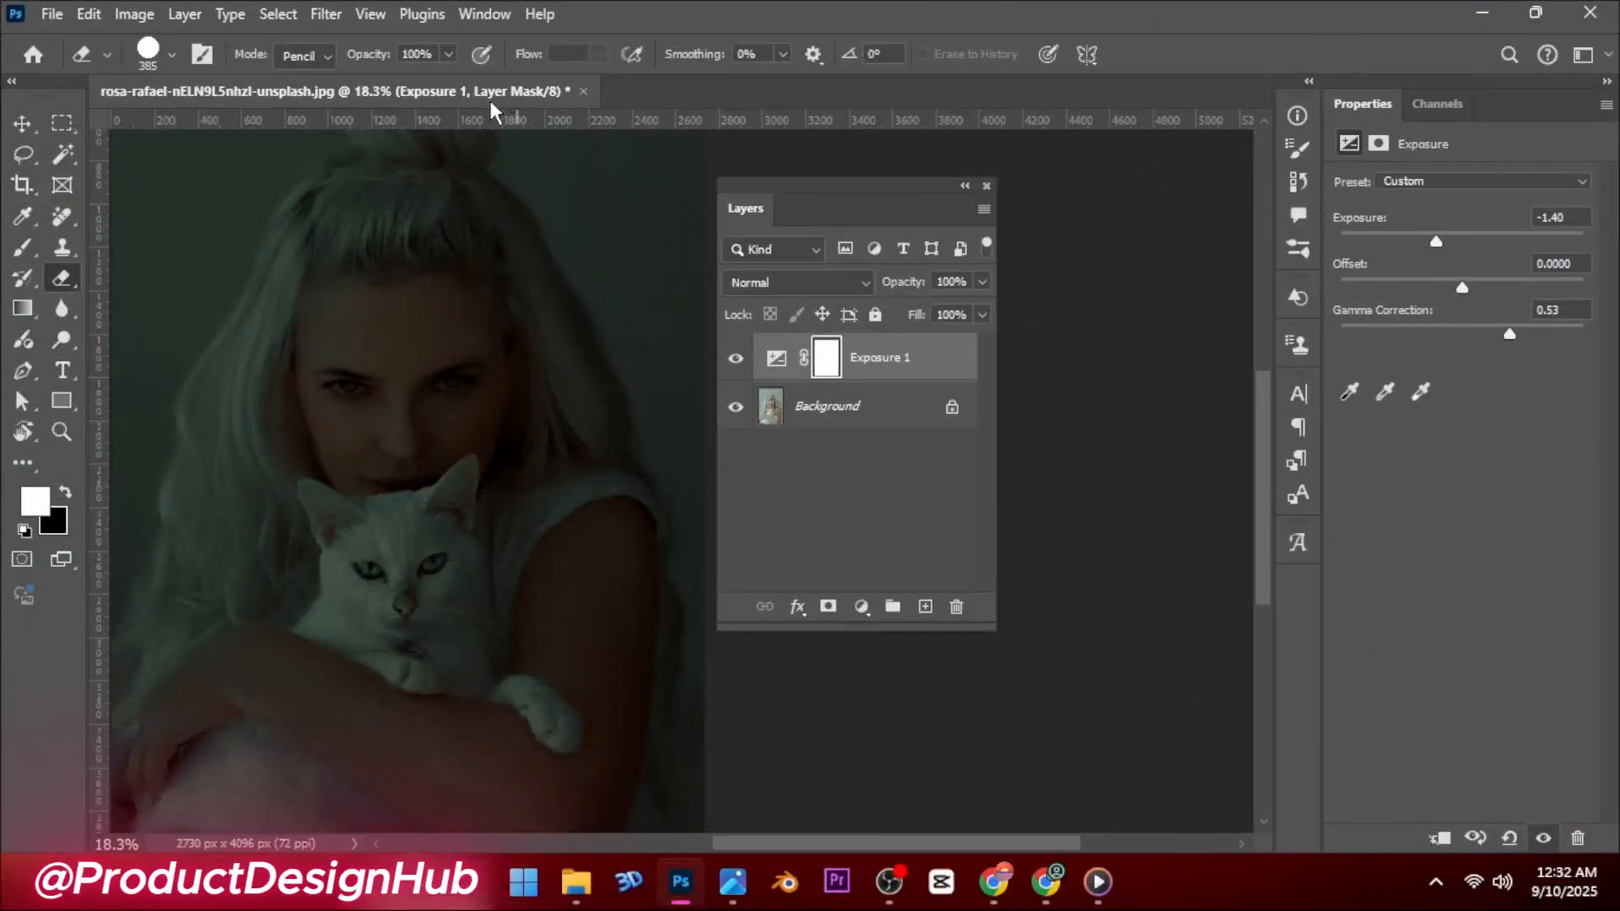
Erase a vertical strip of the Exposure 1 mask down over the woman and cat with a 385 px eraser
{"action": "mouse_move", "coordinate": [472, 131]}
{"action": "left_mouse_down"}
{"action": "mouse_move", "coordinate": [467, 556]}
{"action": "mouse_move", "coordinate": [443, 838]}
{"action": "left_mouse_up"}
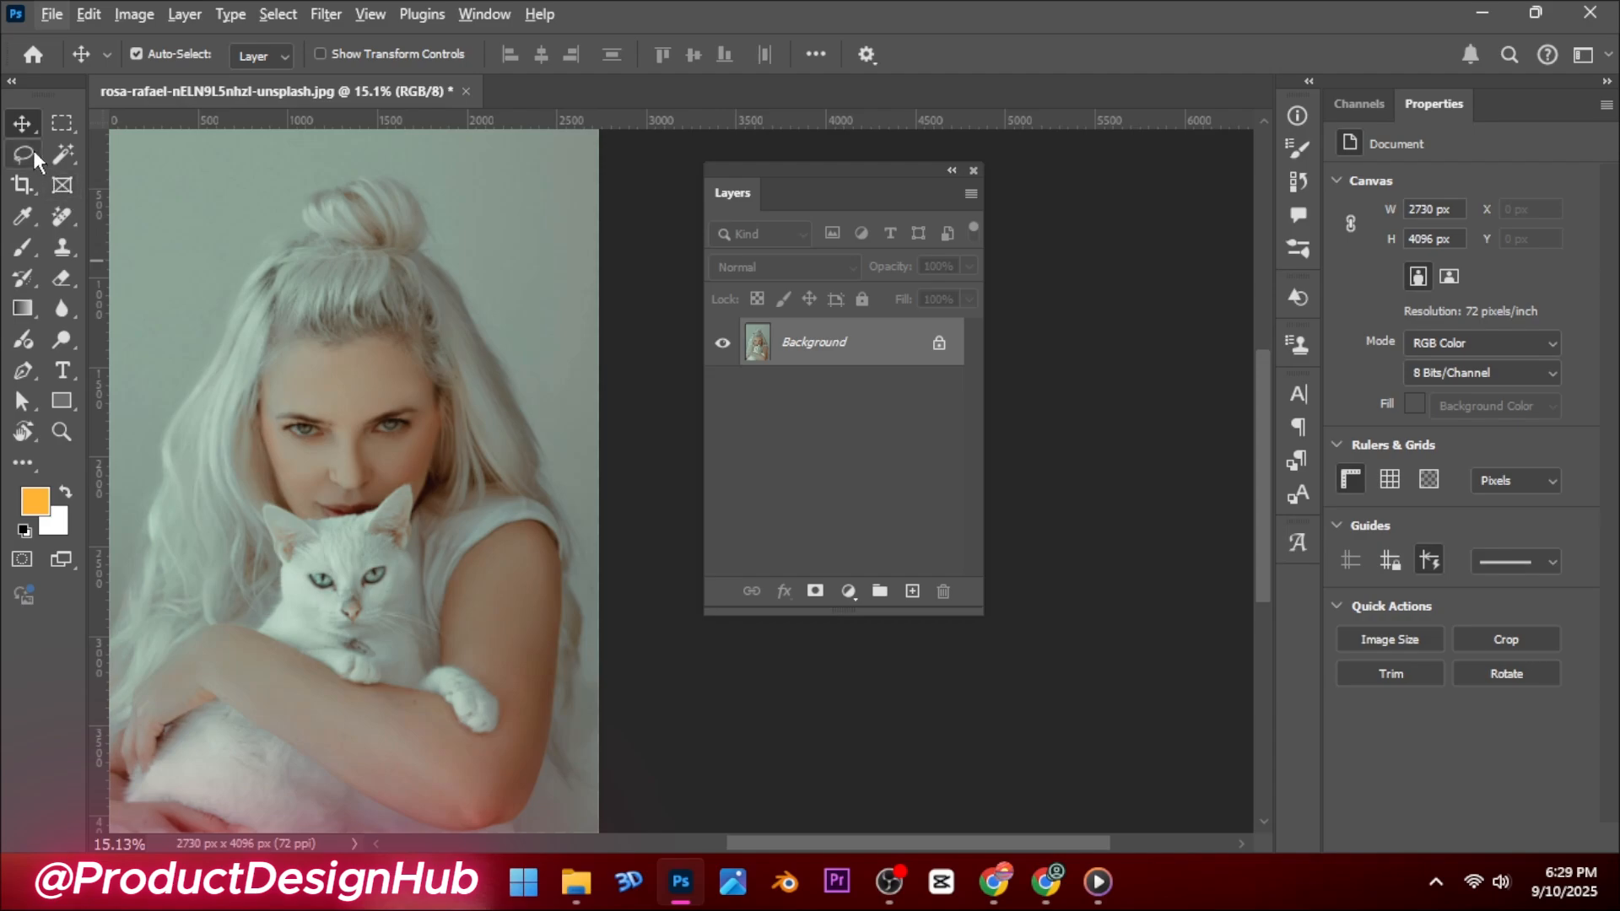
Select a narrow freehand vertical strip across the woman's face and the cat over the photo's full height with the Lasso tool
{"action": "left_click", "coordinate": [34, 157]}
{"action": "left_click", "coordinate": [115, 179]}
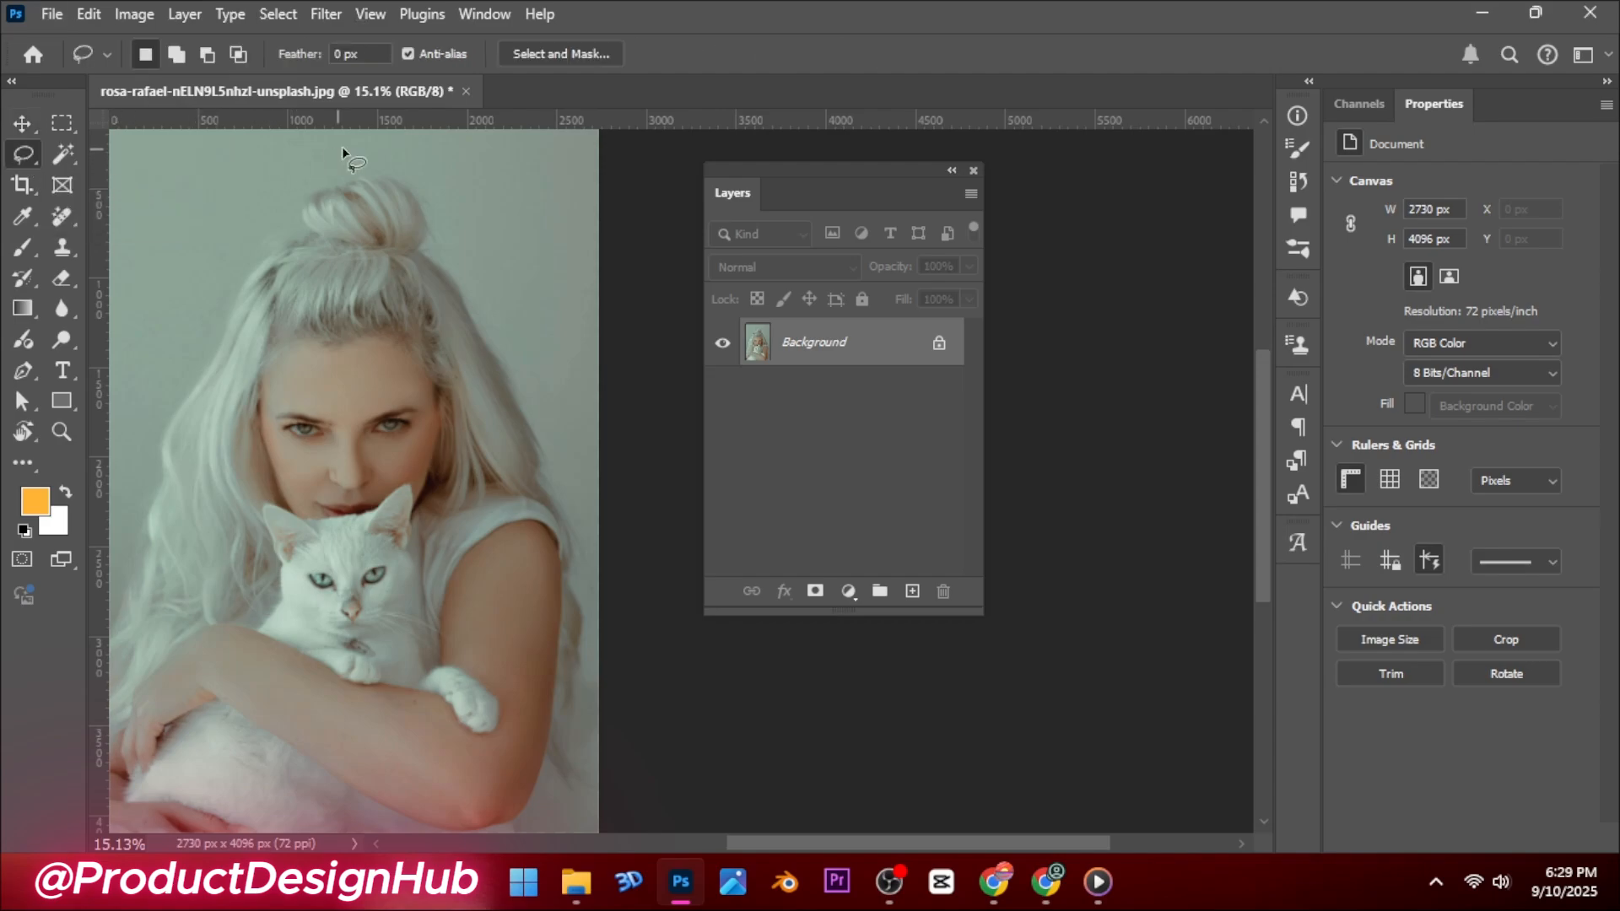
{"action": "left_click_drag", "start_coordinate": [372, 130], "coordinate": [352, 560]}
{"action": "left_click_drag", "start_coordinate": [358, 743], "coordinate": [382, 846]}
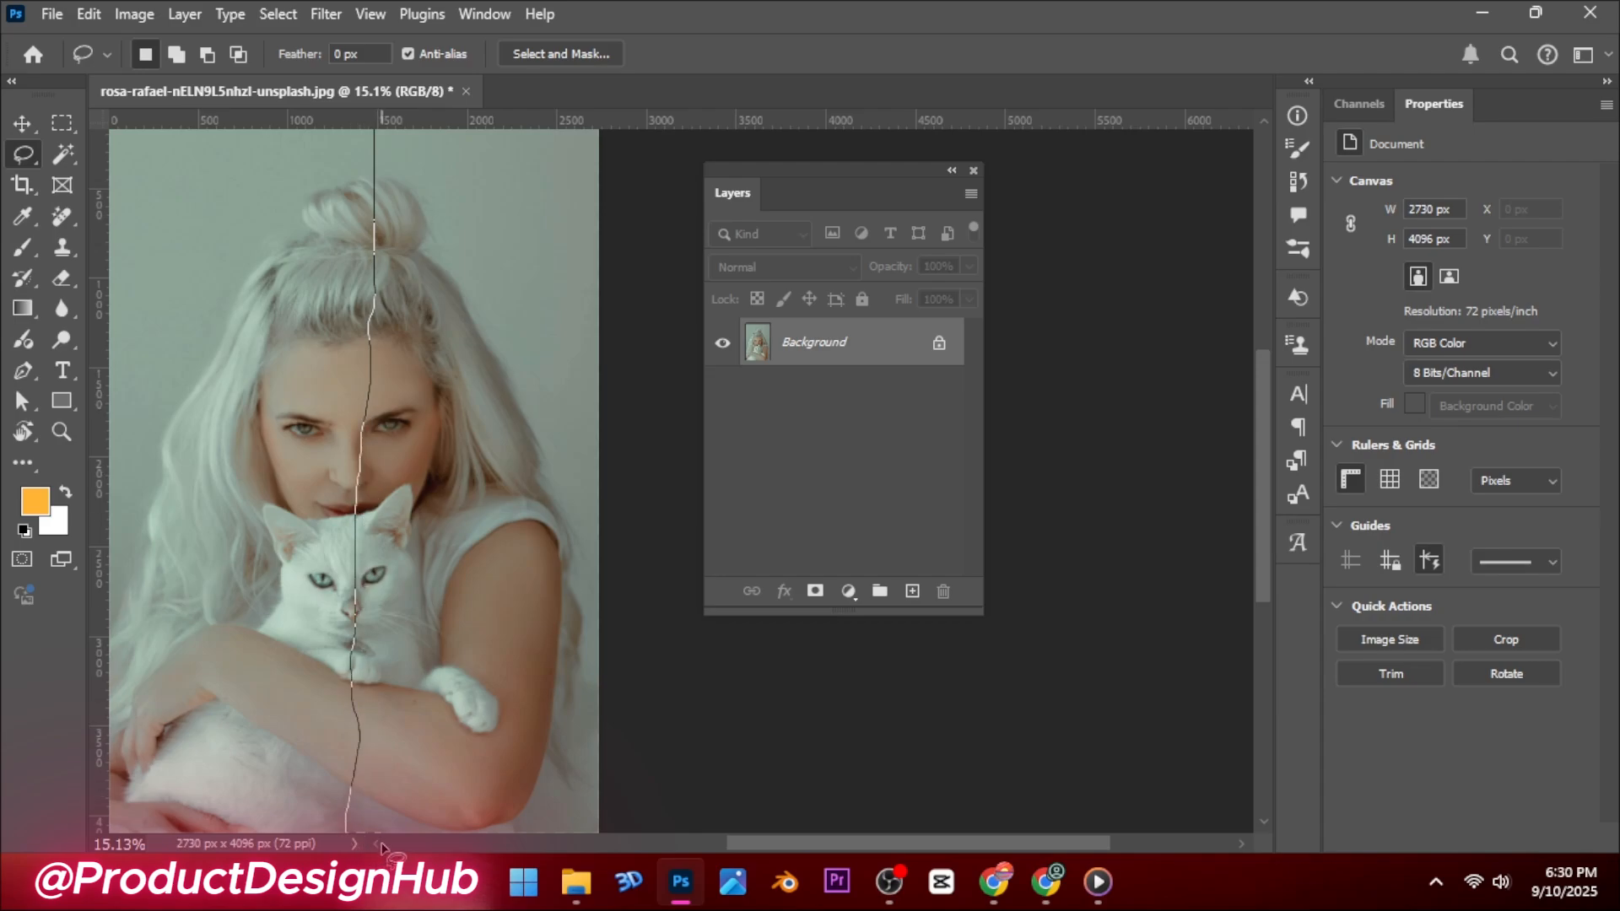
{"action": "mouse_move", "coordinate": [391, 768]}
{"action": "left_mouse_down"}
{"action": "mouse_move", "coordinate": [425, 412]}
{"action": "mouse_move", "coordinate": [403, 97]}
{"action": "left_mouse_up"}
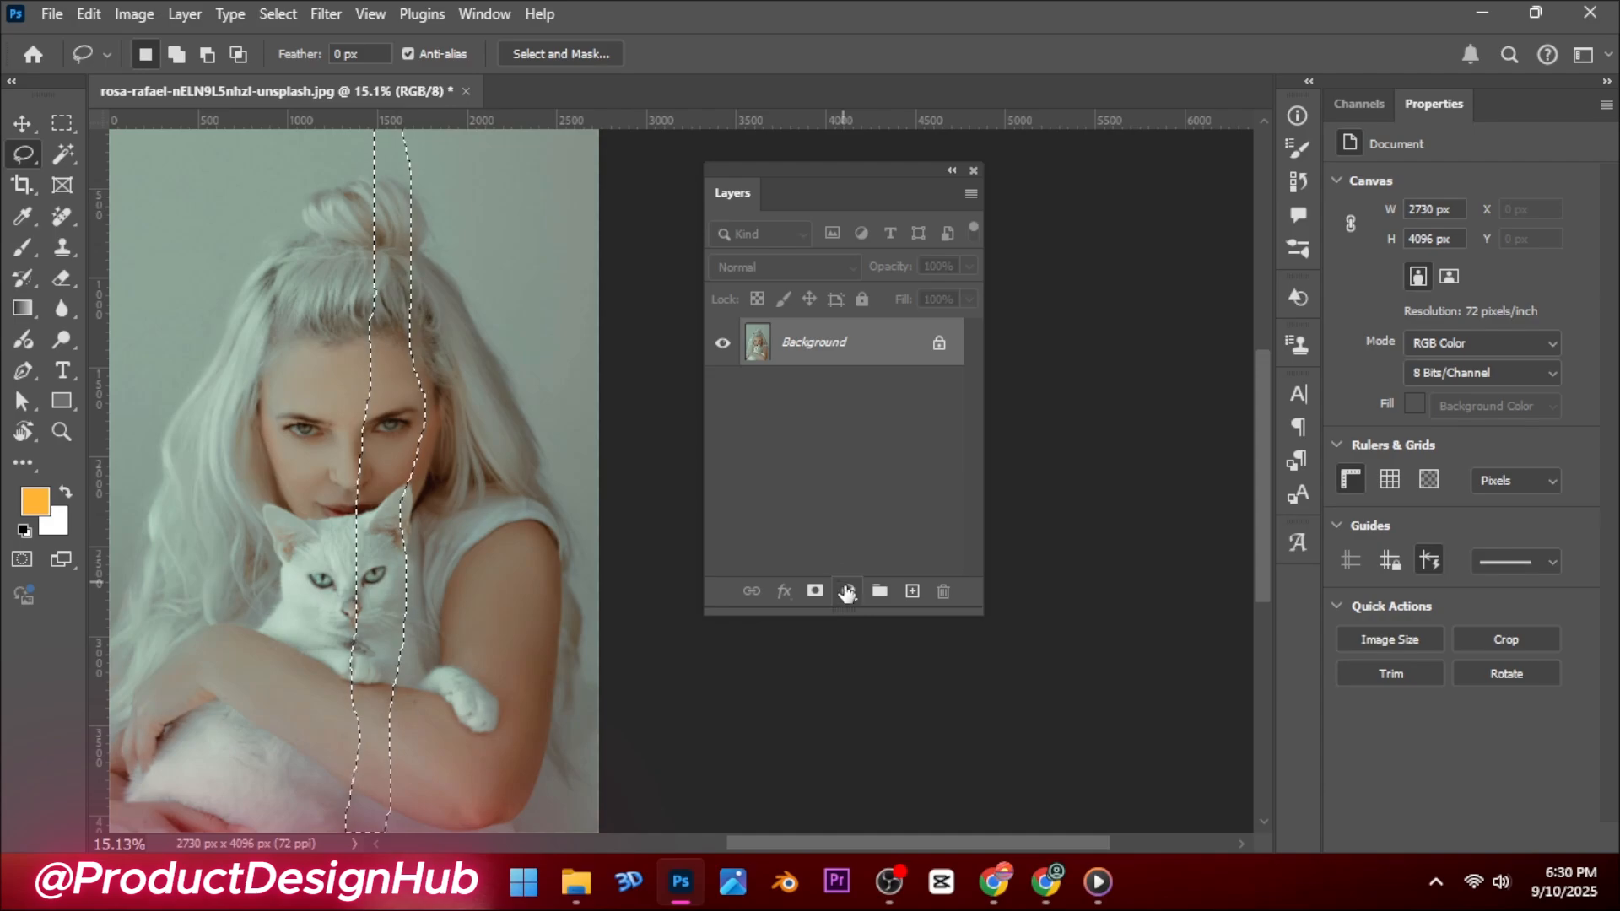
Brighten the selected strip with a Brightness/Contrast adjustment layer at brightness 53 and feather its mask by 39.9 px
{"action": "left_click", "coordinate": [848, 590]}
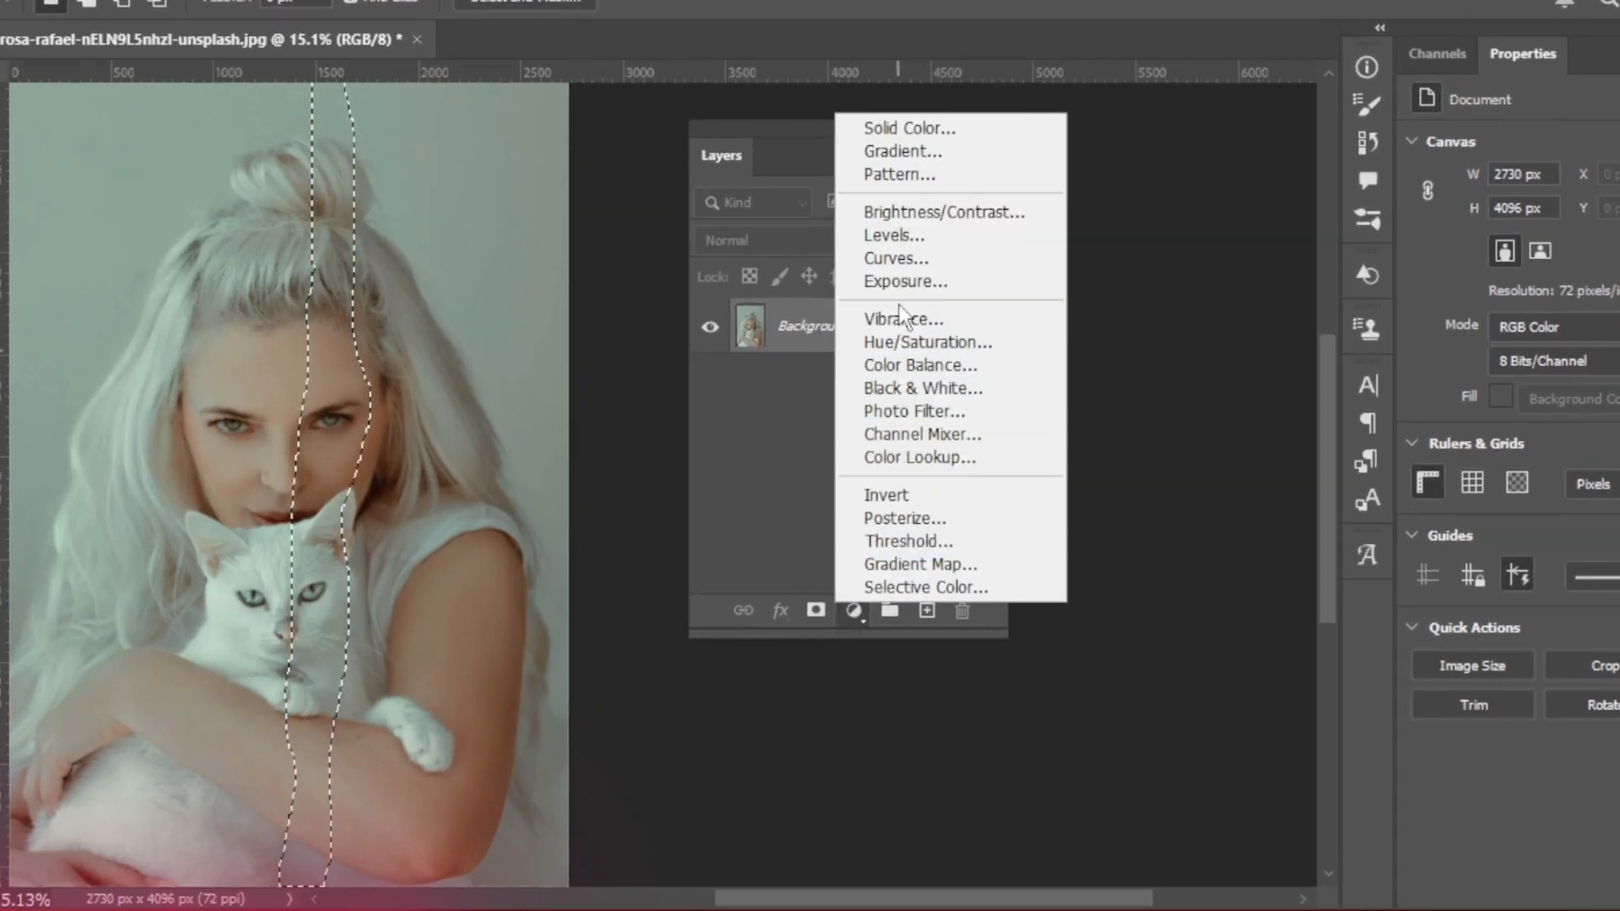
{"action": "left_click", "coordinate": [903, 211]}
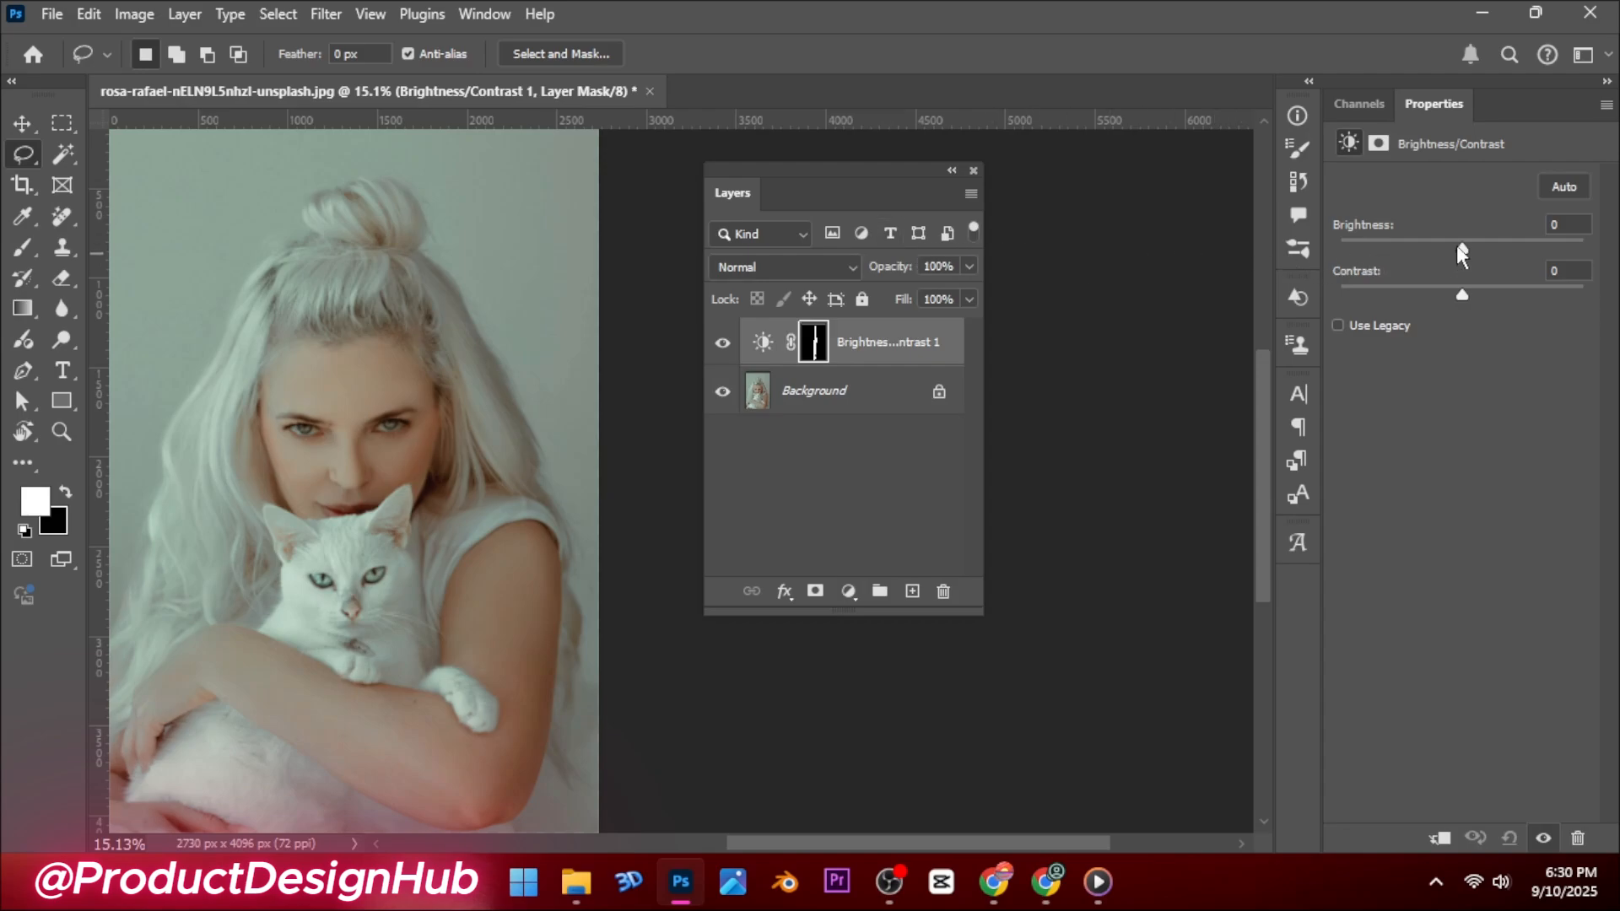
{"action": "left_click_drag", "start_coordinate": [1459, 244], "coordinate": [1484, 249]}
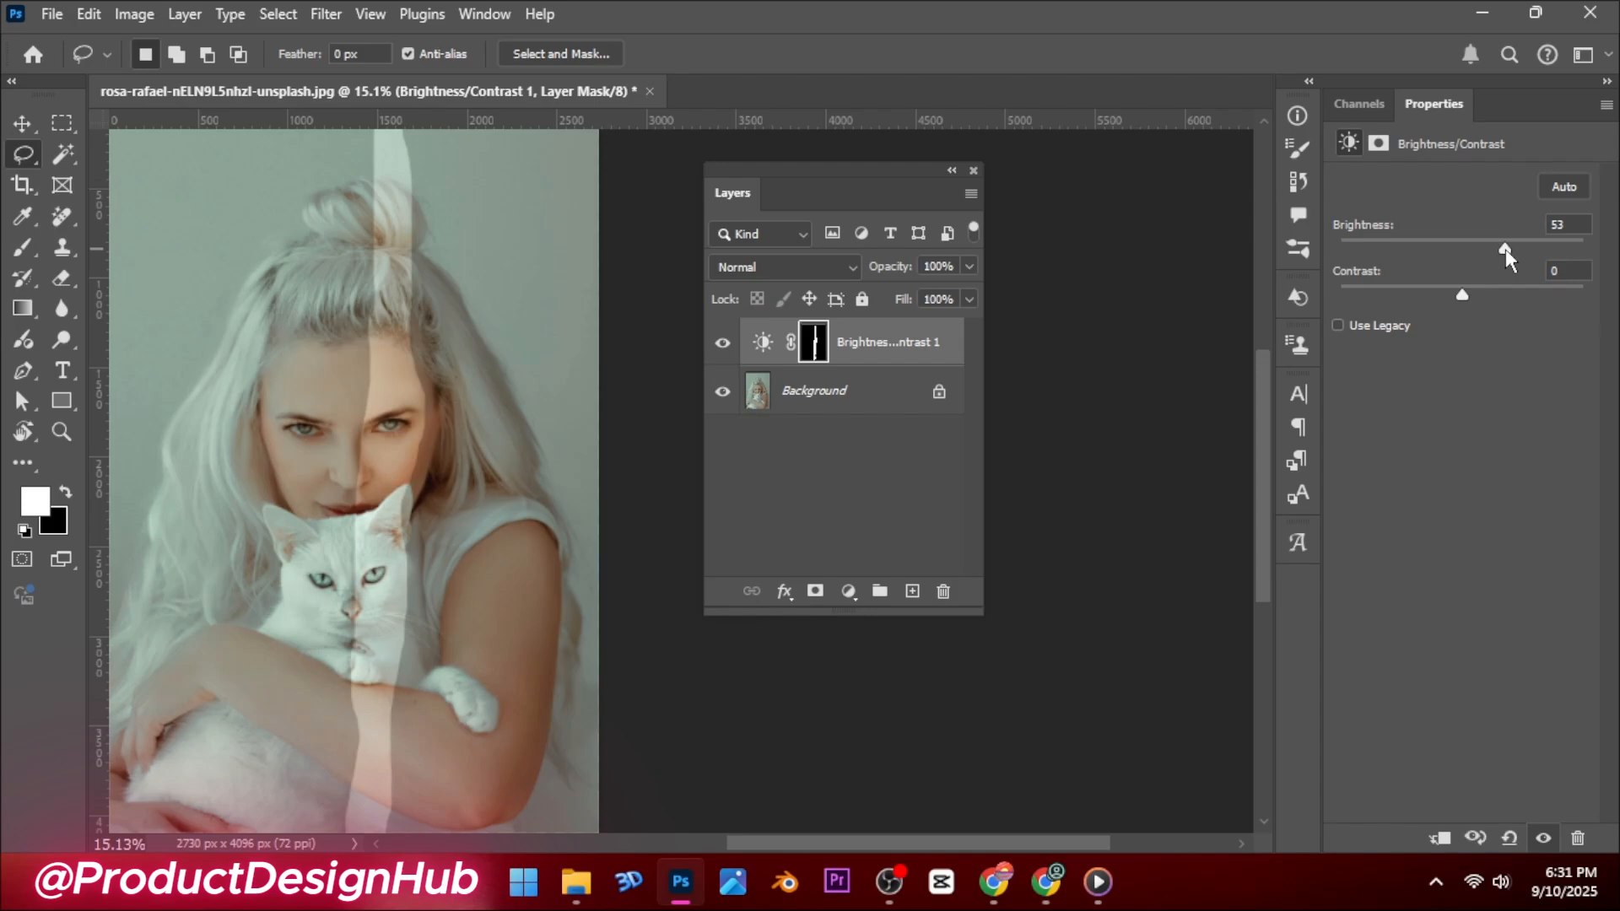
{"action": "left_click", "coordinate": [814, 344]}
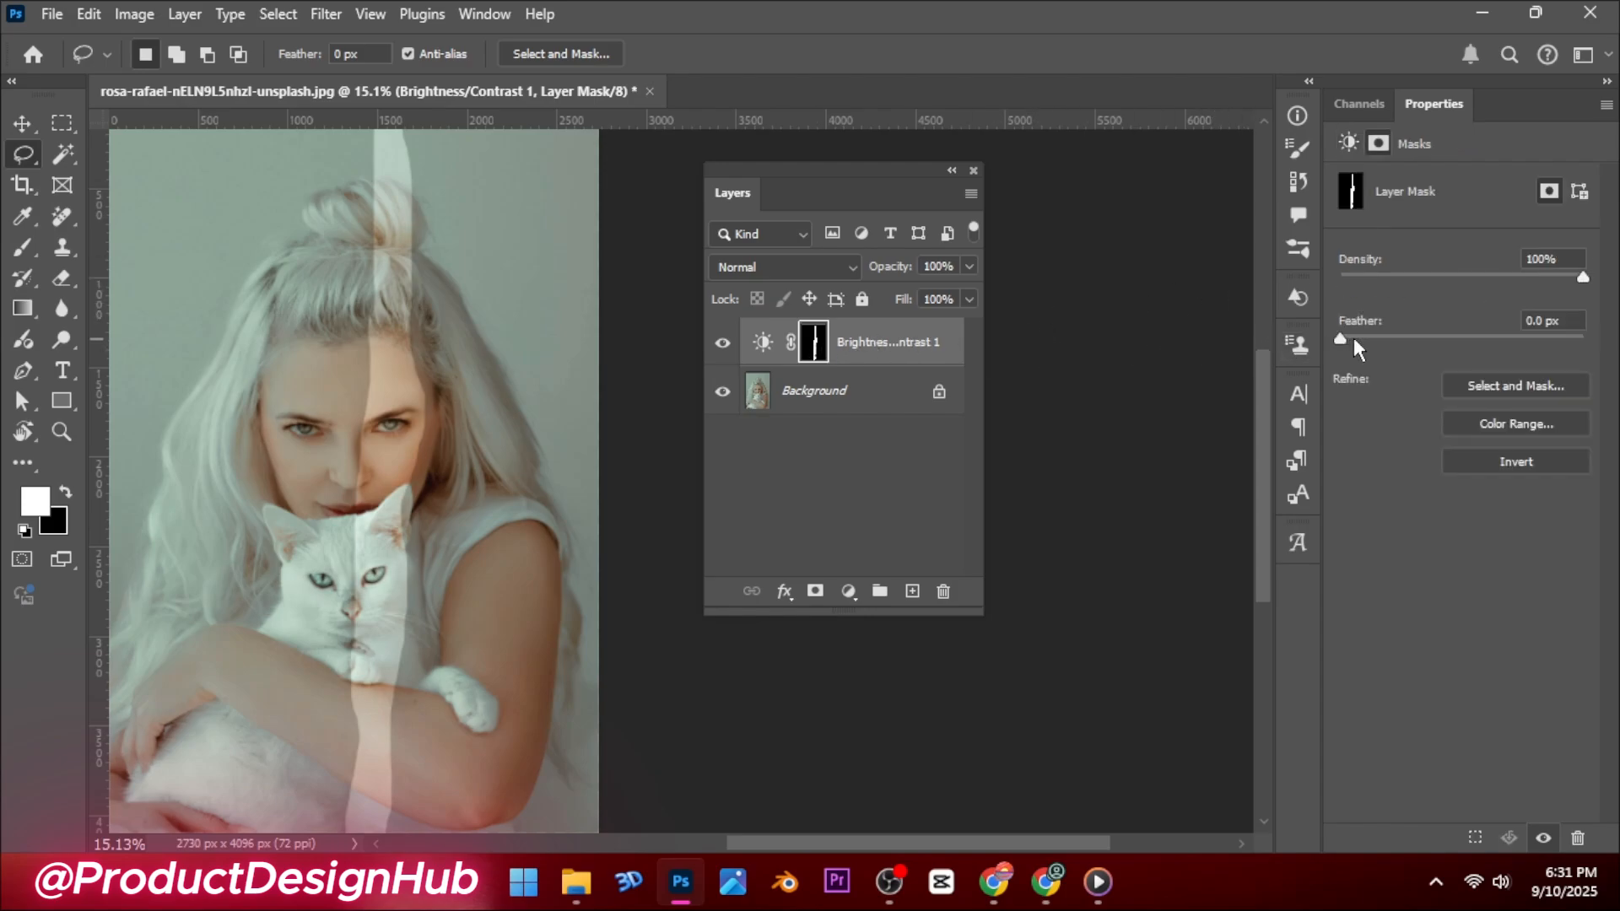
{"action": "left_click_drag", "start_coordinate": [1341, 338], "coordinate": [1461, 339]}
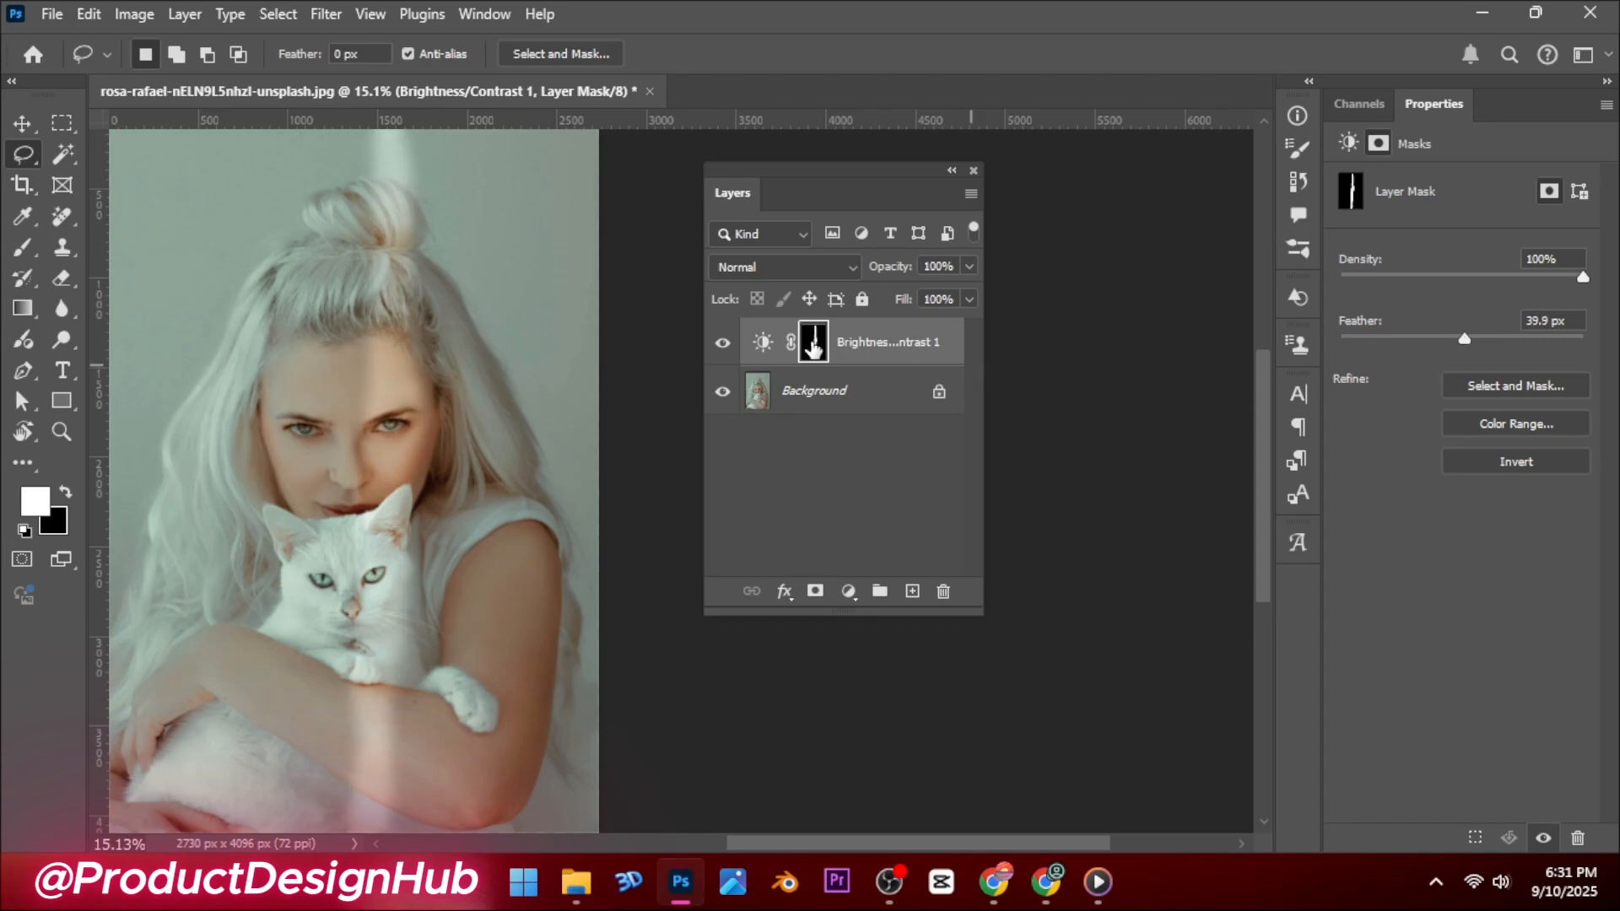
Add an Exposure adjustment layer above the brightened strip and set its exposure to -3.48
{"action": "left_click", "coordinate": [849, 590]}
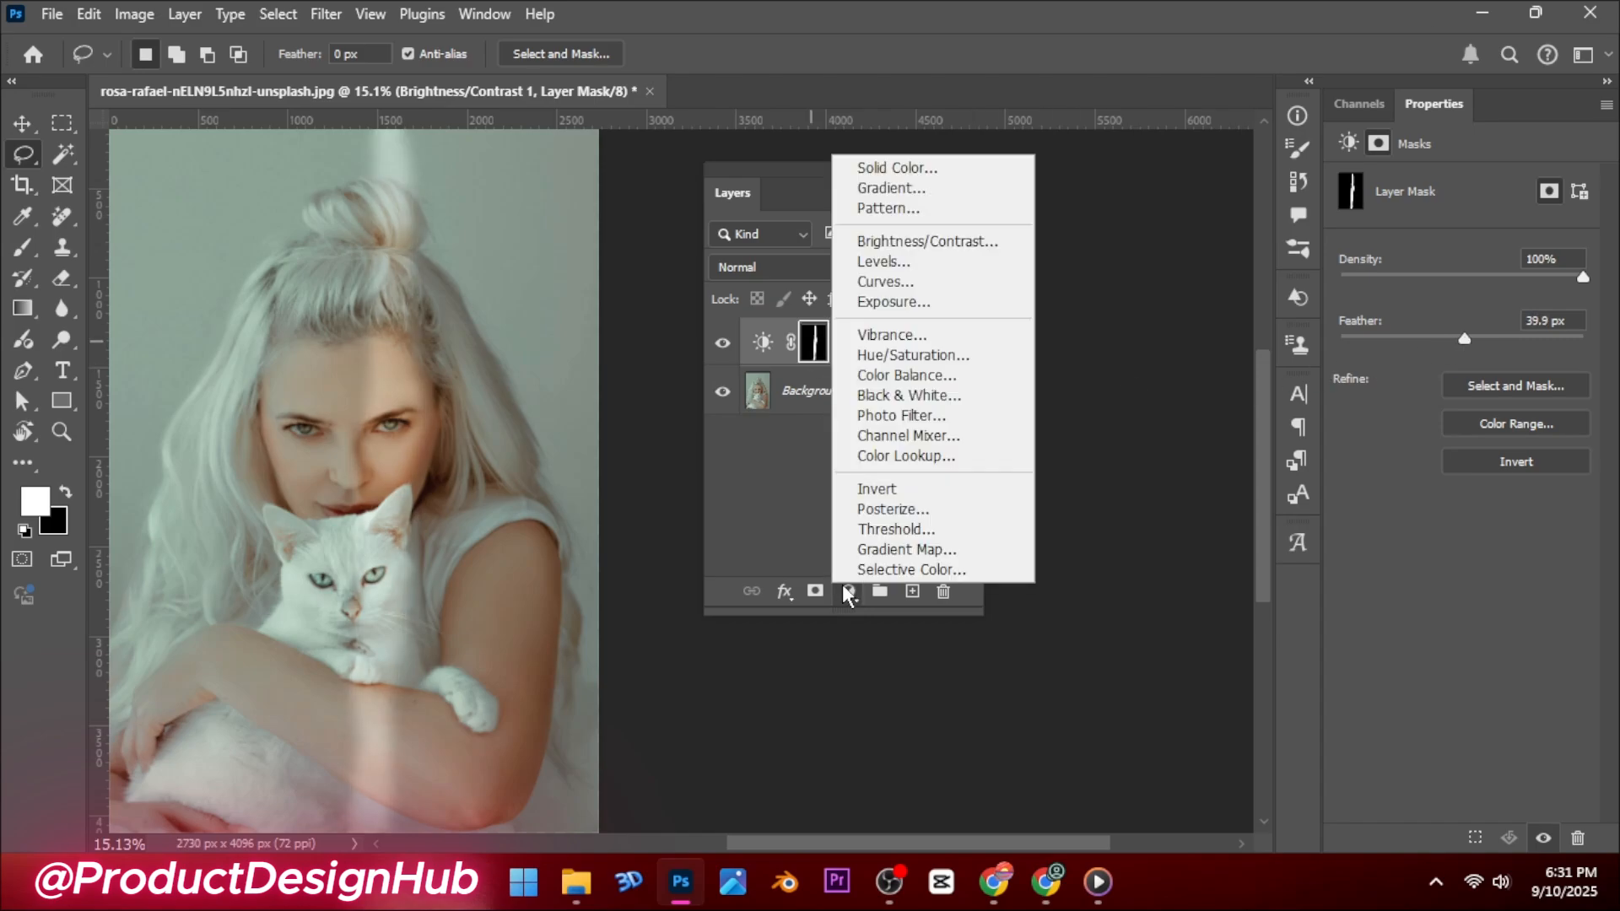
{"action": "left_click", "coordinate": [884, 302]}
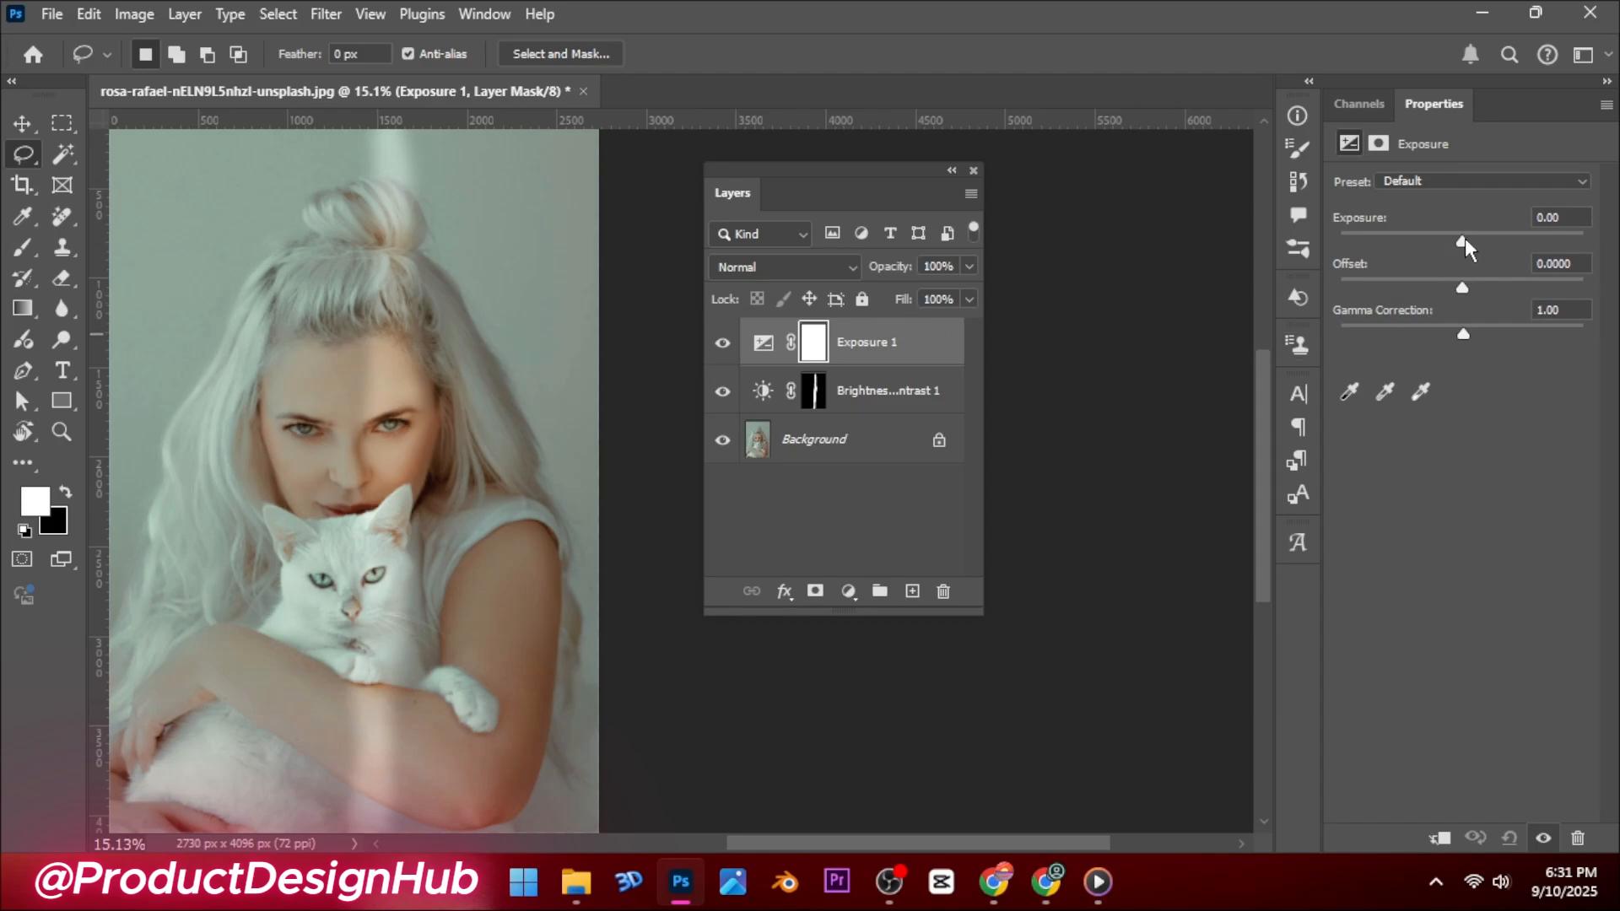
{"action": "left_click_drag", "start_coordinate": [1464, 238], "coordinate": [1398, 241]}
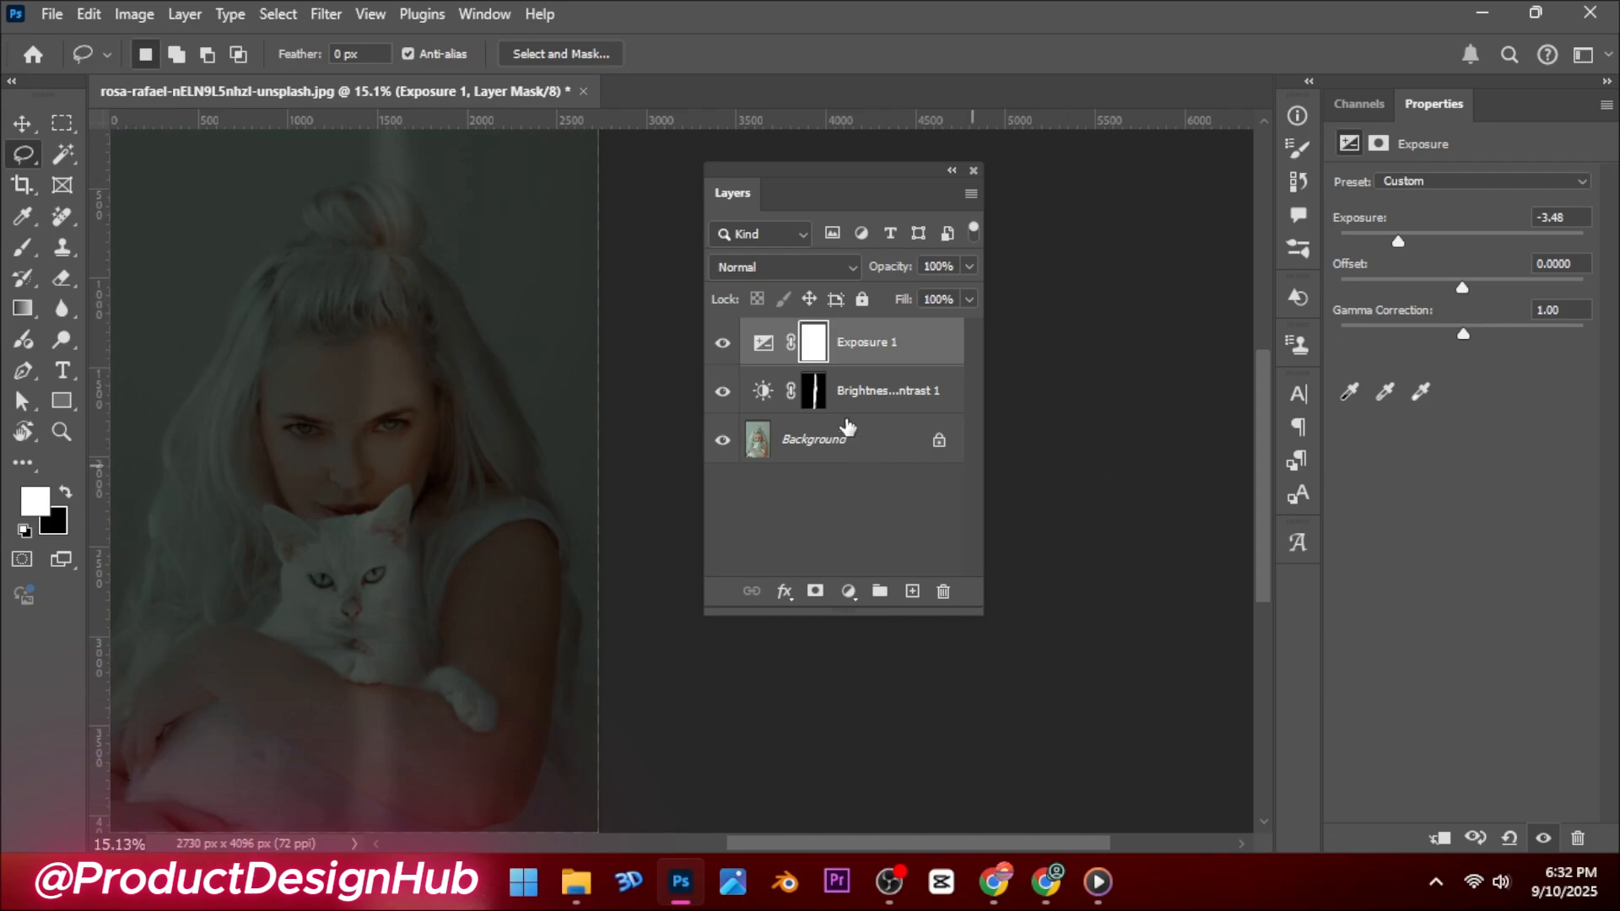
Replace the Exposure 1 mask with a copy of the Brightness/Contrast strip mask and invert it
{"action": "left_click_drag", "start_coordinate": [814, 393], "coordinate": [818, 342]}
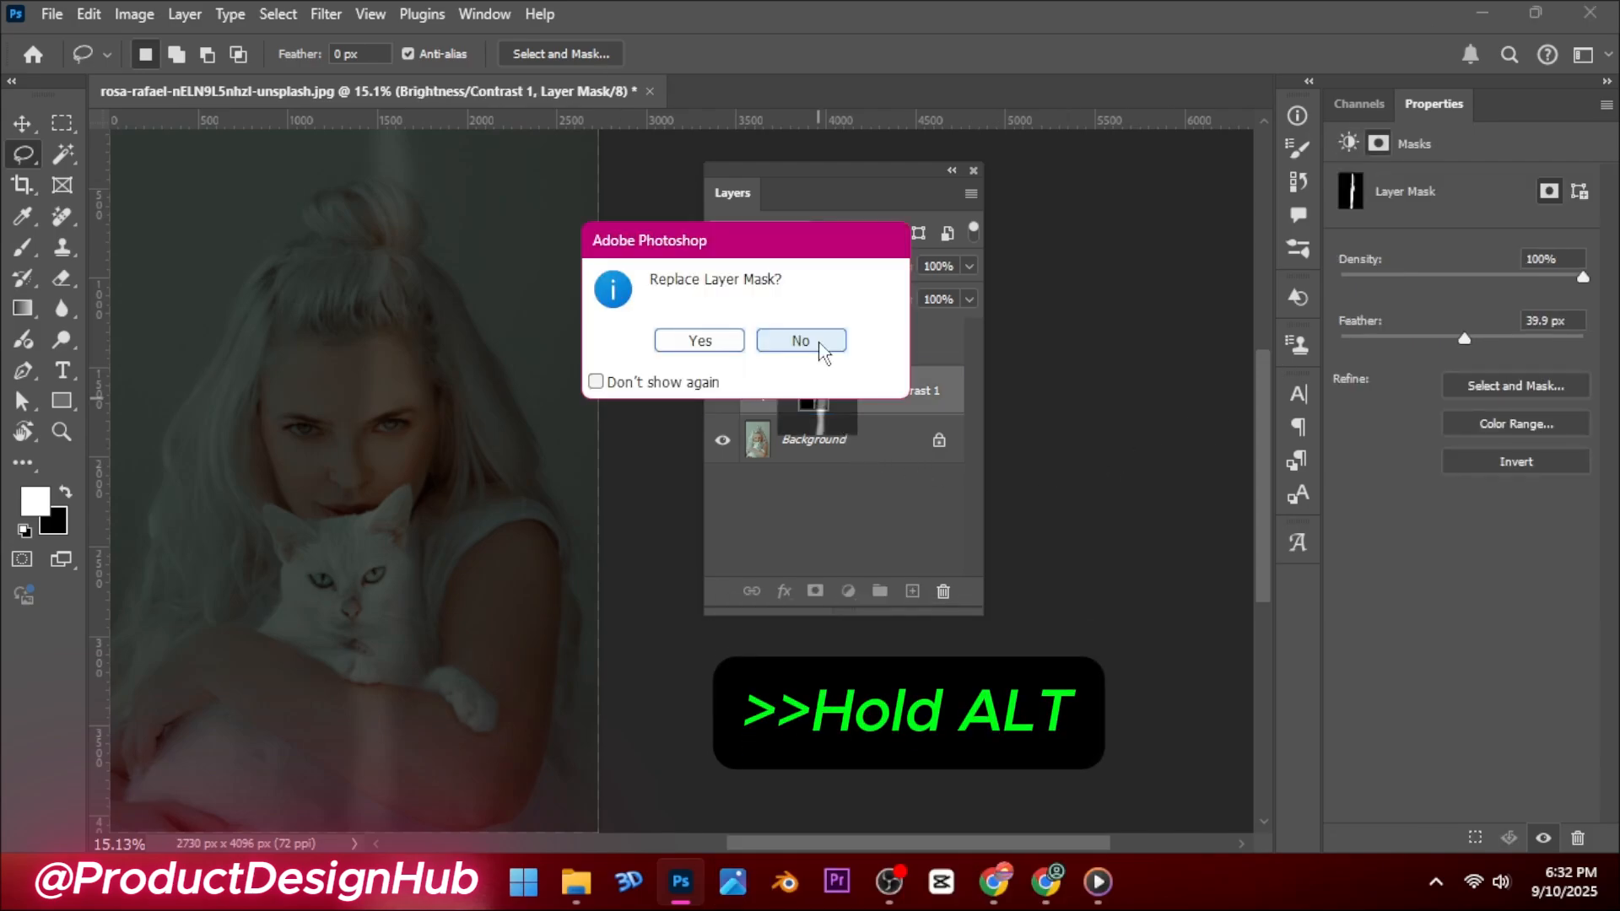
{"action": "left_click", "coordinate": [700, 340]}
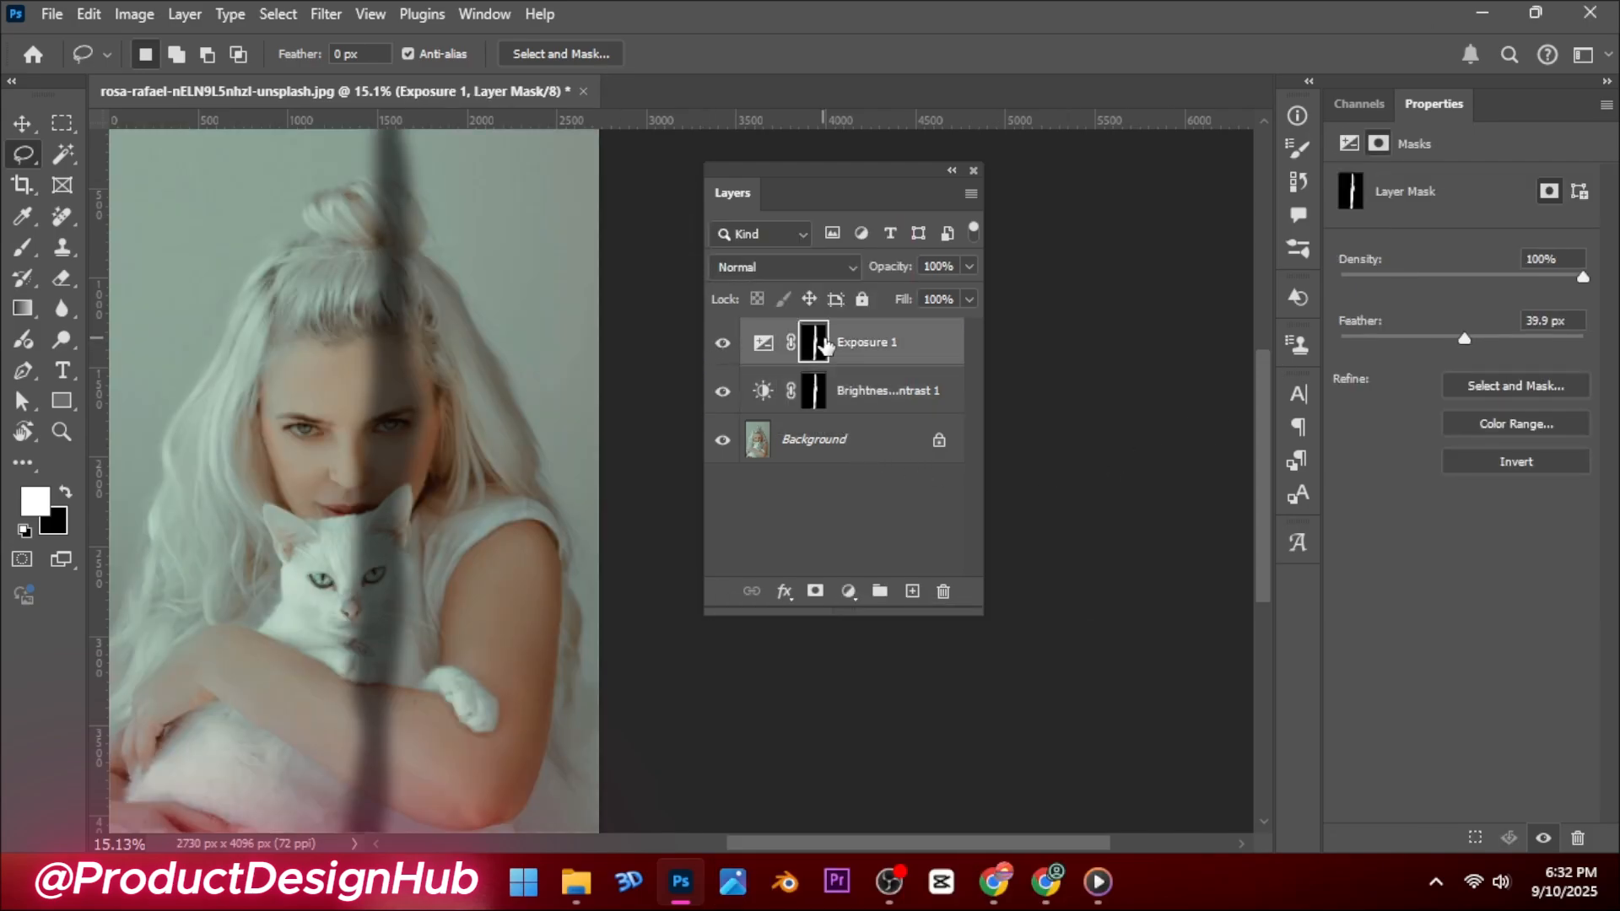
{"action": "key", "text": "ctrl+i"}
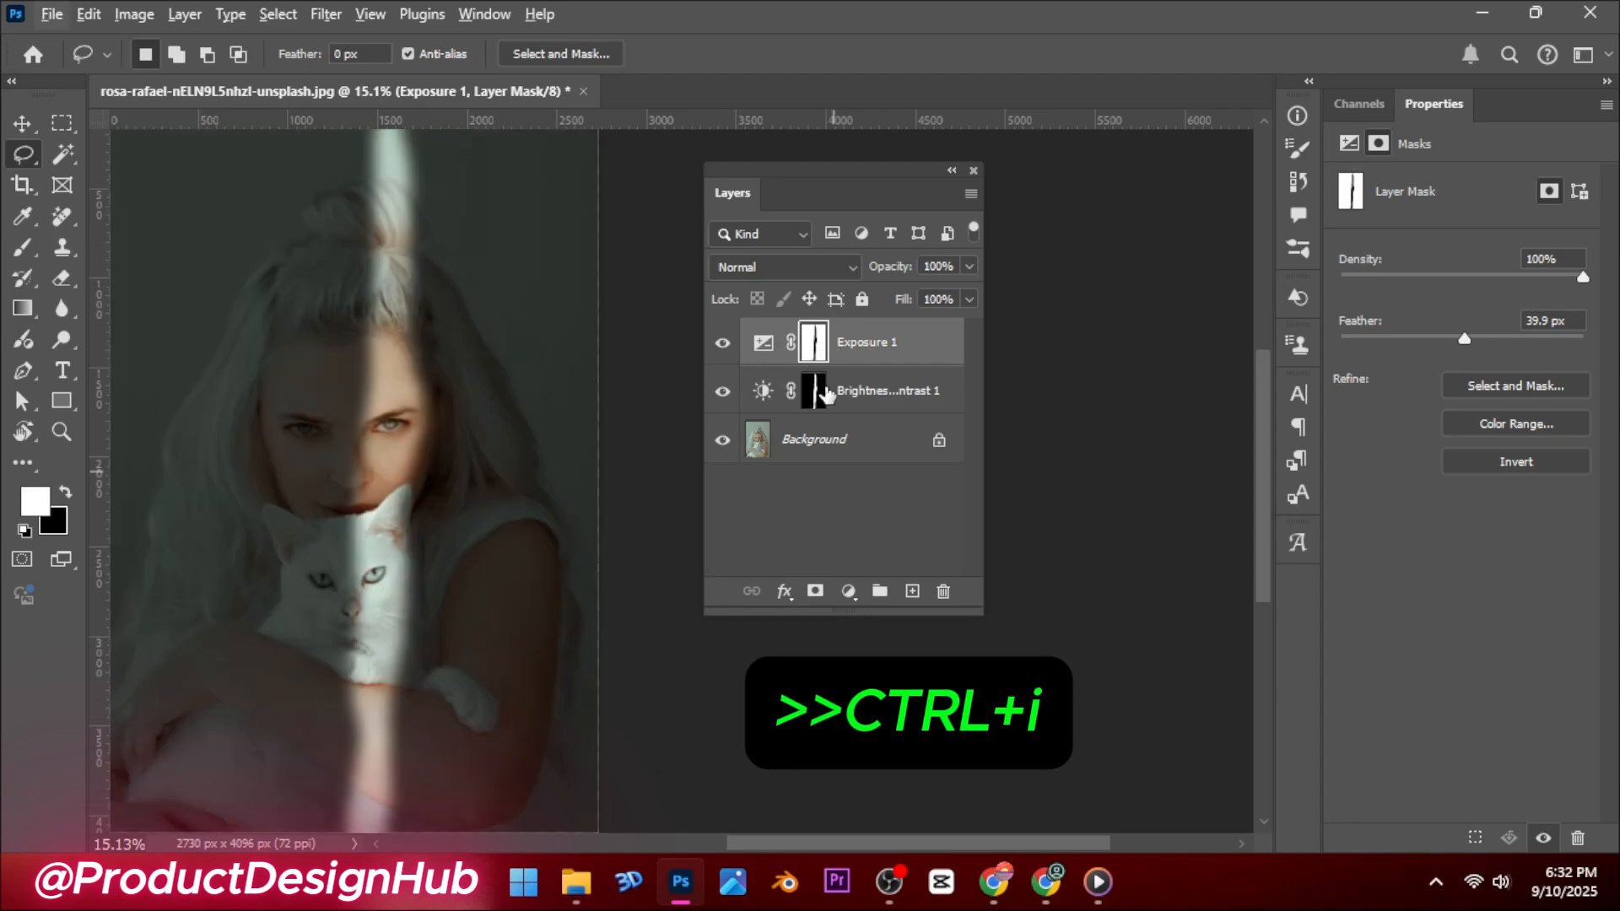
Paint orange along the light strip's edges with a 180 px brush on a new Overlay layer at 35% opacity
{"action": "left_click", "coordinate": [911, 593]}
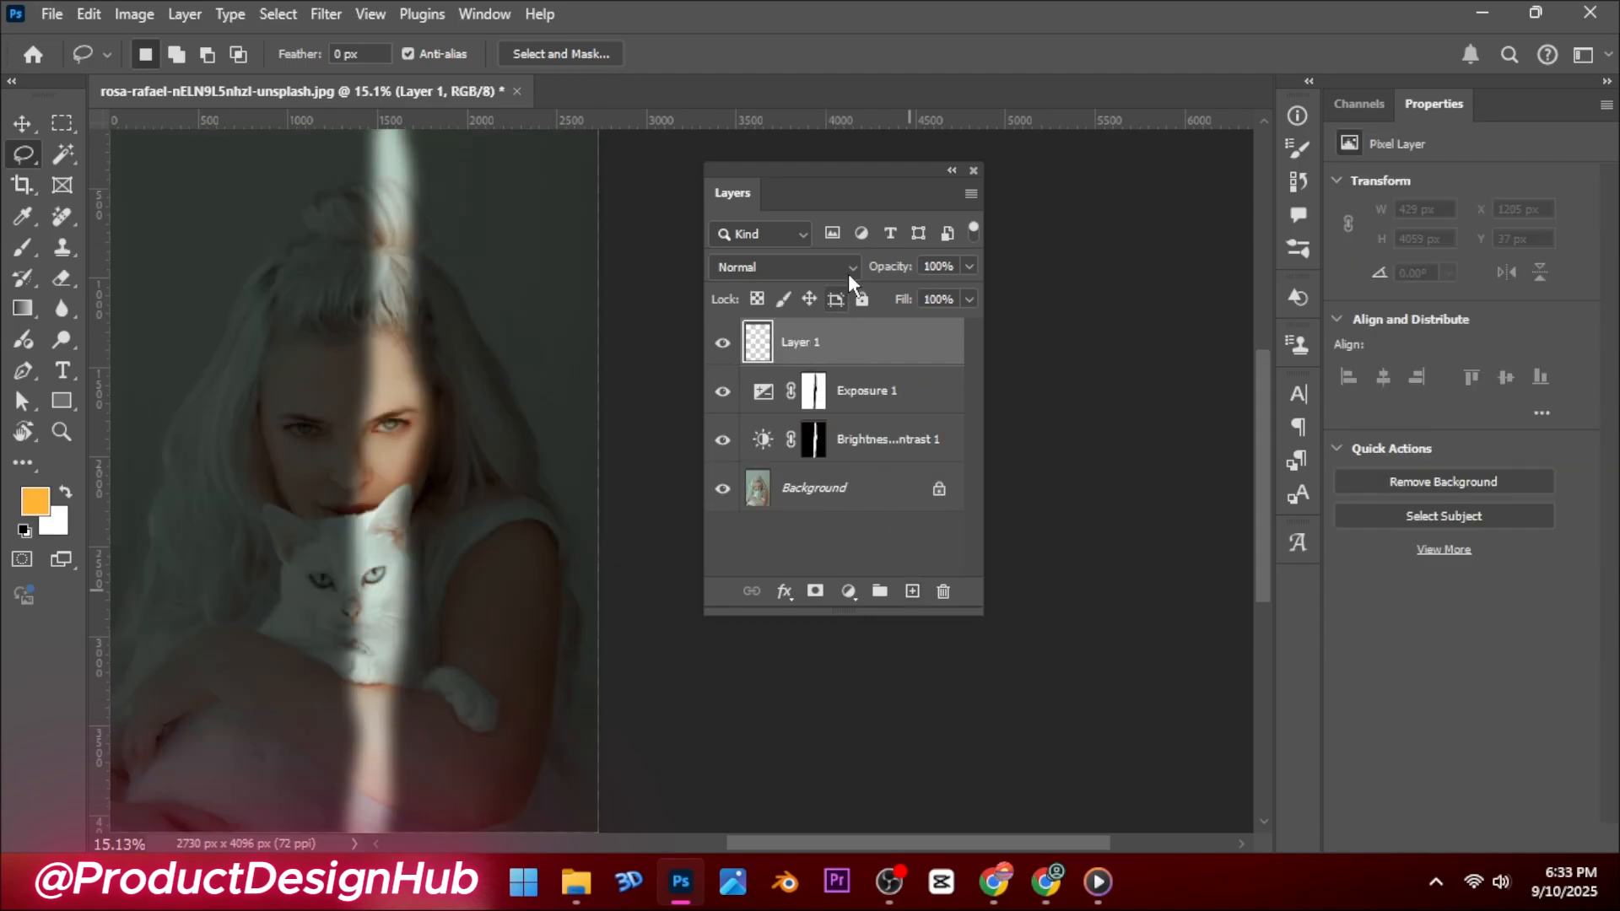
{"action": "left_click", "coordinate": [848, 268]}
{"action": "left_click", "coordinate": [783, 507]}
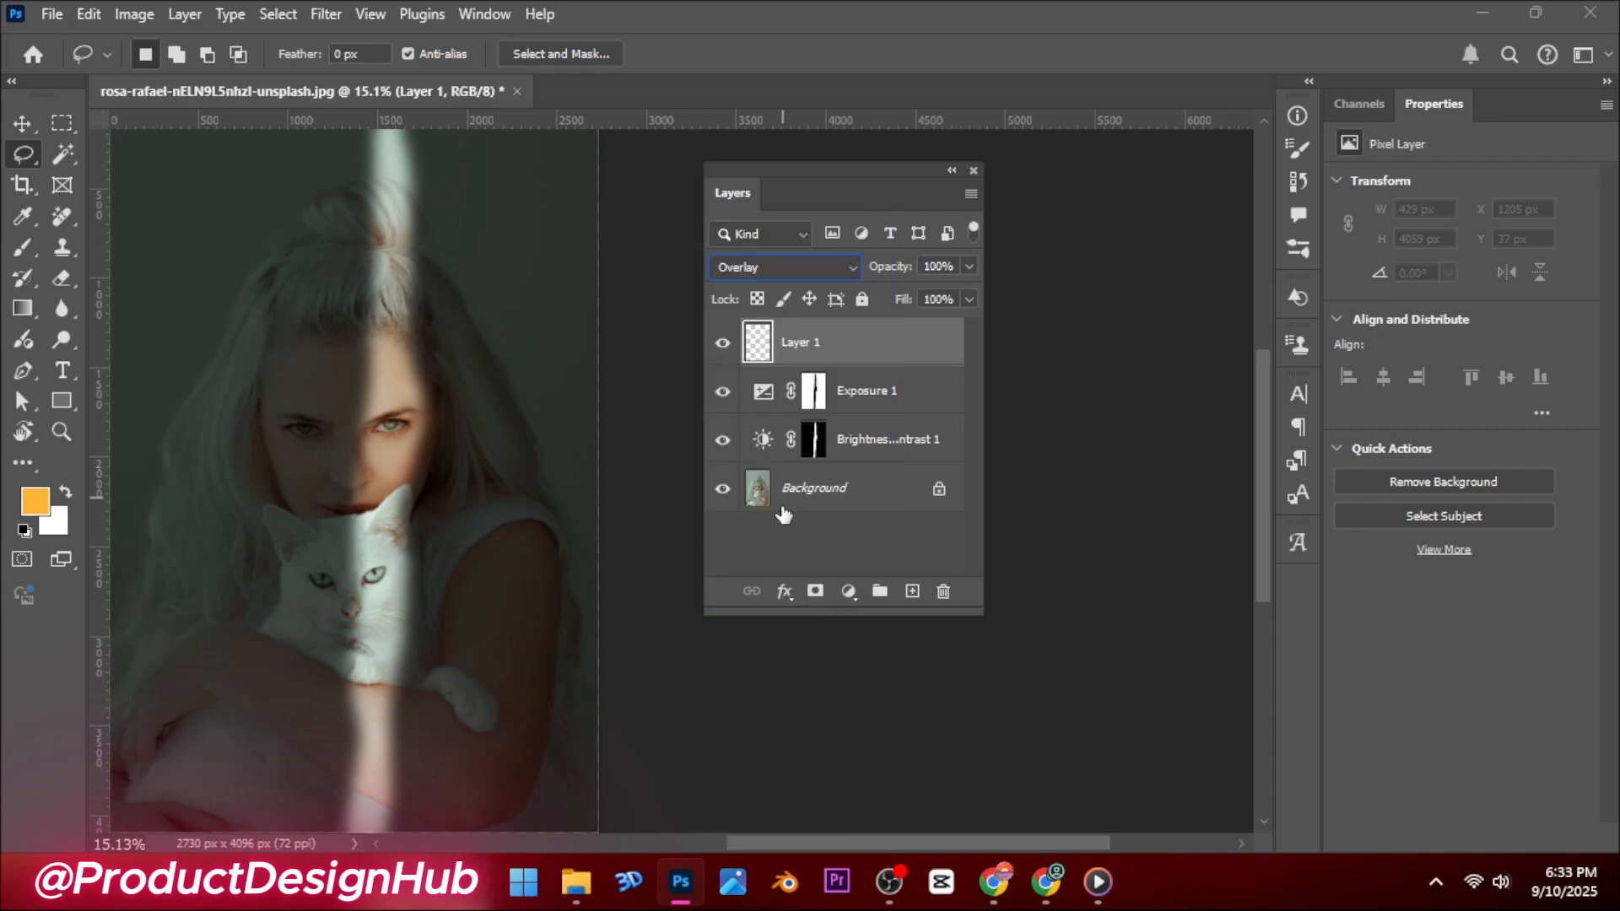
{"action": "left_click", "coordinate": [21, 256]}
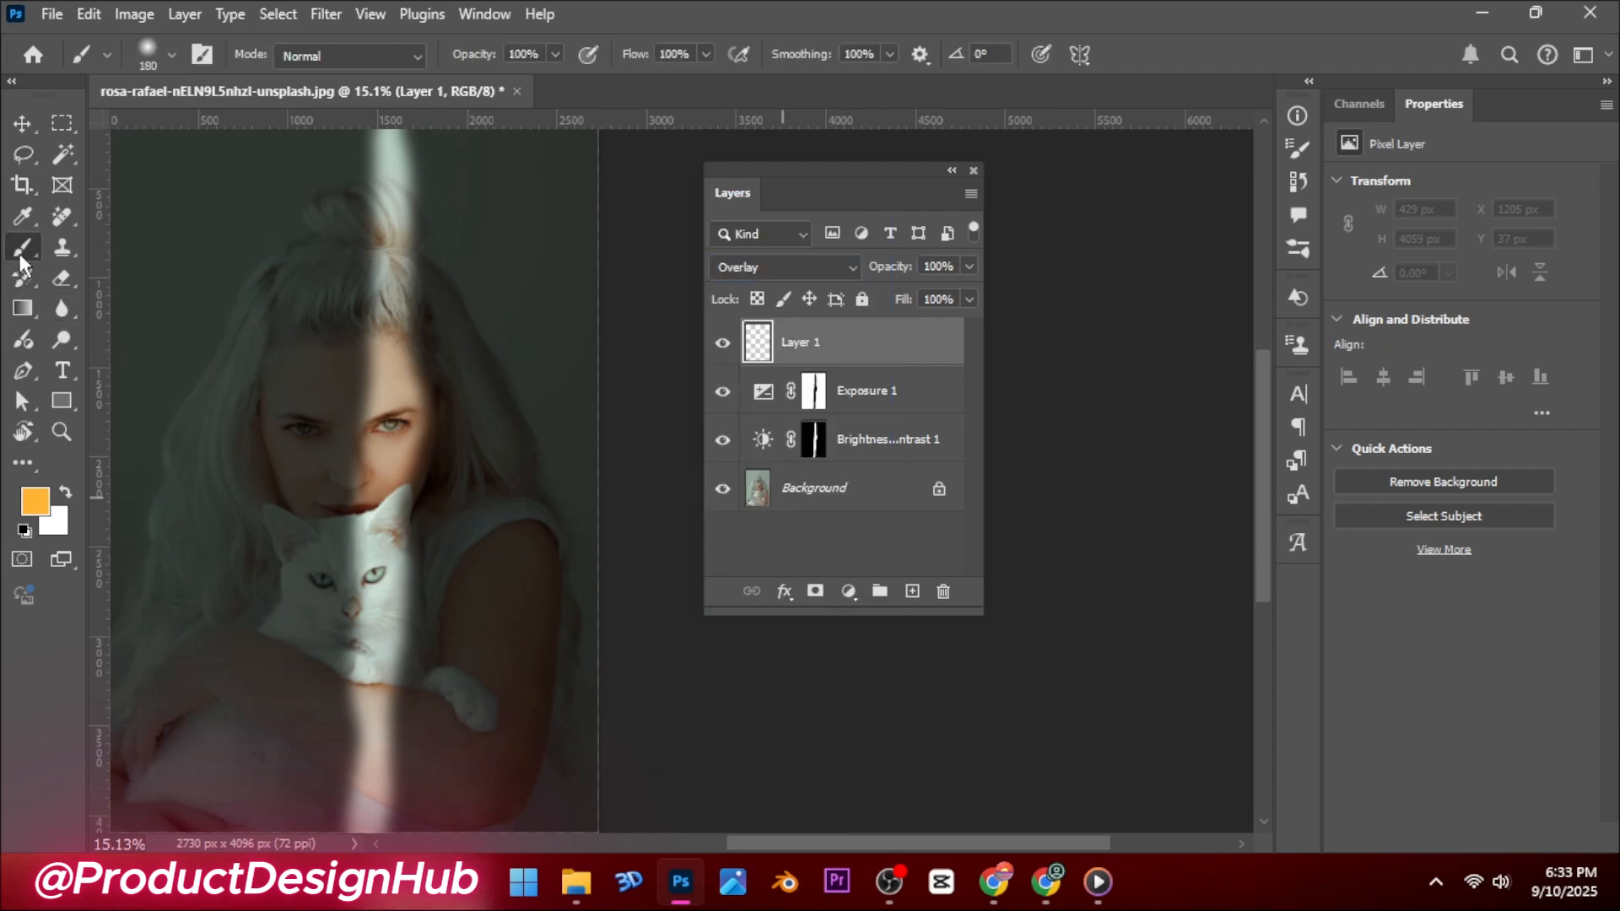
{"action": "mouse_move", "coordinate": [372, 134]}
{"action": "left_mouse_down"}
{"action": "mouse_move", "coordinate": [342, 856]}
{"action": "mouse_move", "coordinate": [395, 815]}
{"action": "mouse_move", "coordinate": [419, 416]}
{"action": "mouse_move", "coordinate": [407, 133]}
{"action": "left_mouse_up"}
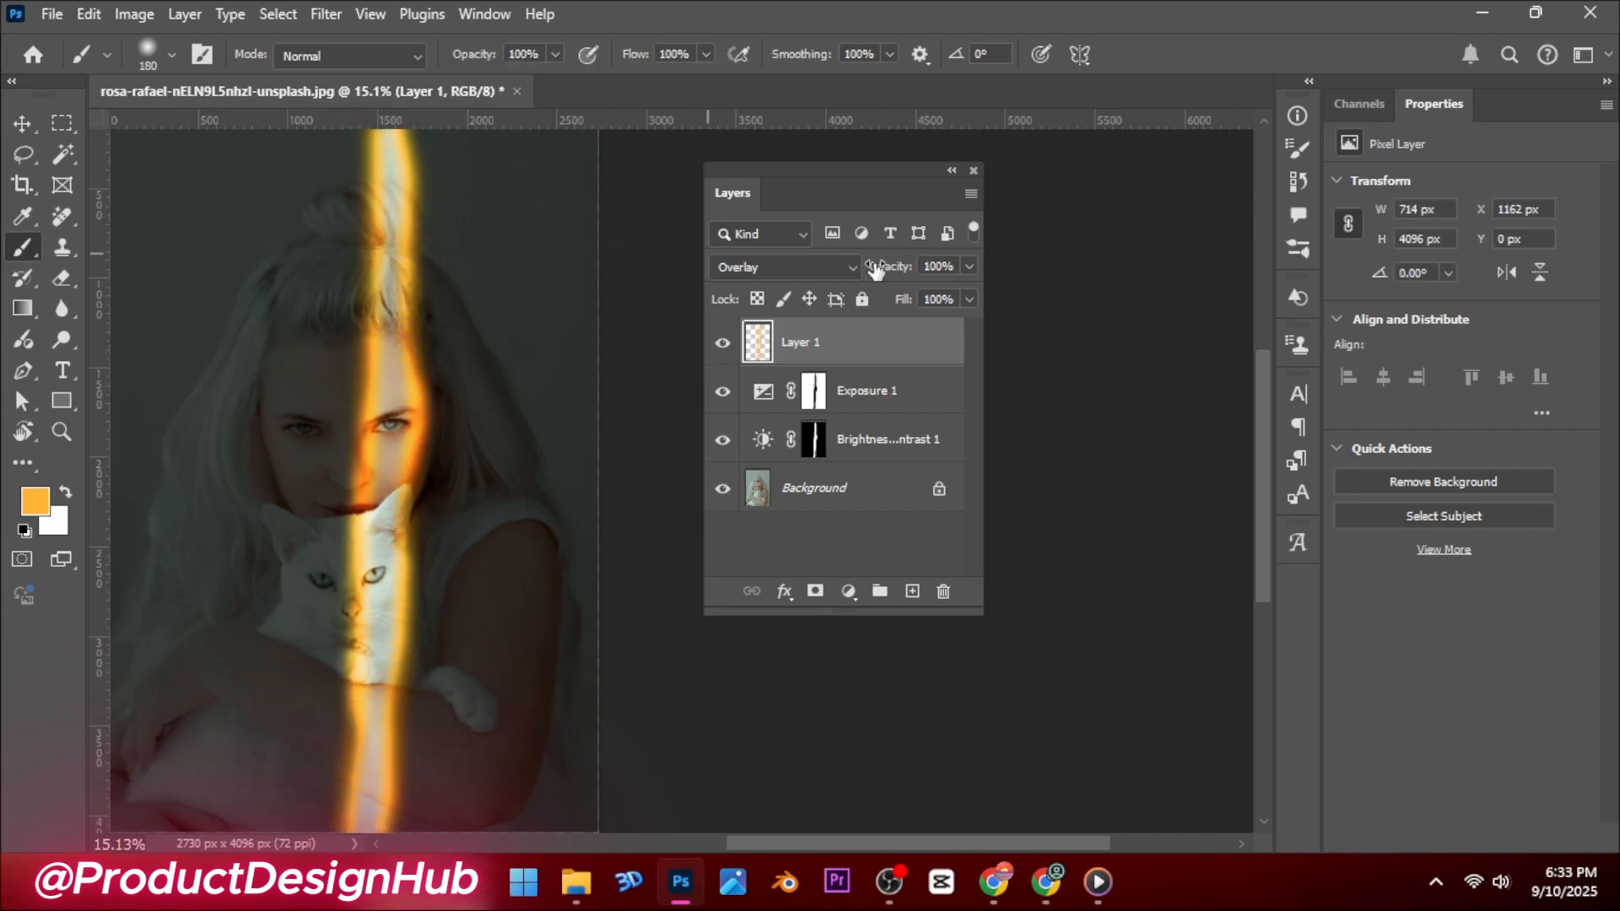
{"action": "left_click_drag", "start_coordinate": [893, 267], "coordinate": [818, 268]}
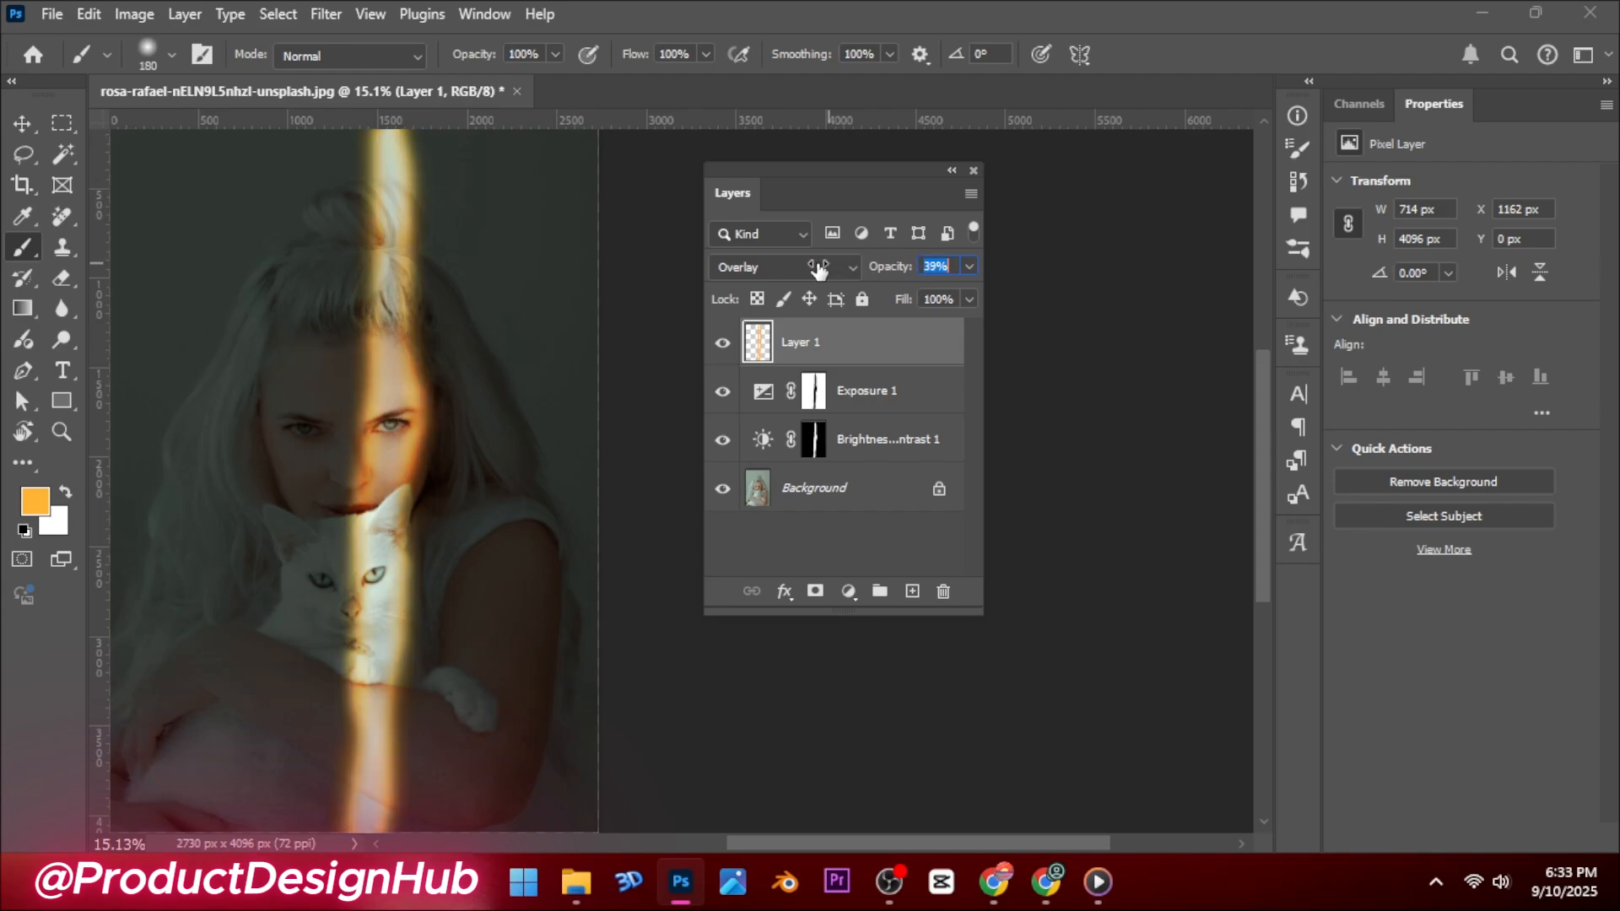
Link Layer 1 with the two adjustment layers and clip Layer 1 to Exposure 1
{"action": "left_click", "coordinate": [861, 439], "text": "shift"}
{"action": "right_click", "coordinate": [860, 438]}
{"action": "left_click", "coordinate": [907, 540]}
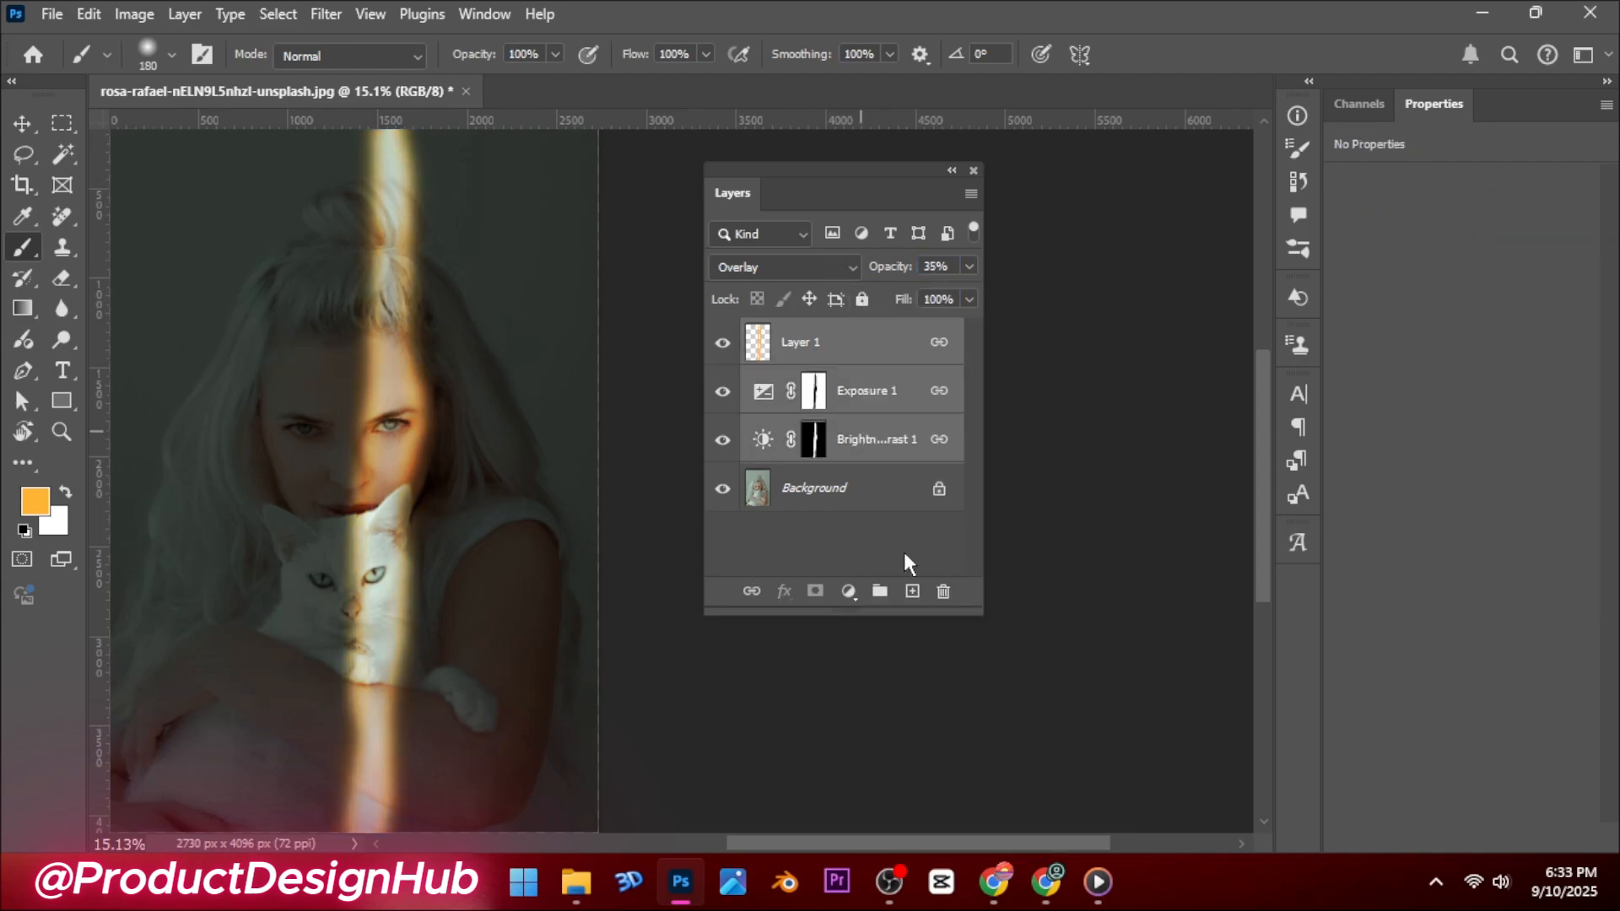
{"action": "left_click", "coordinate": [807, 353]}
{"action": "right_click", "coordinate": [807, 353]}
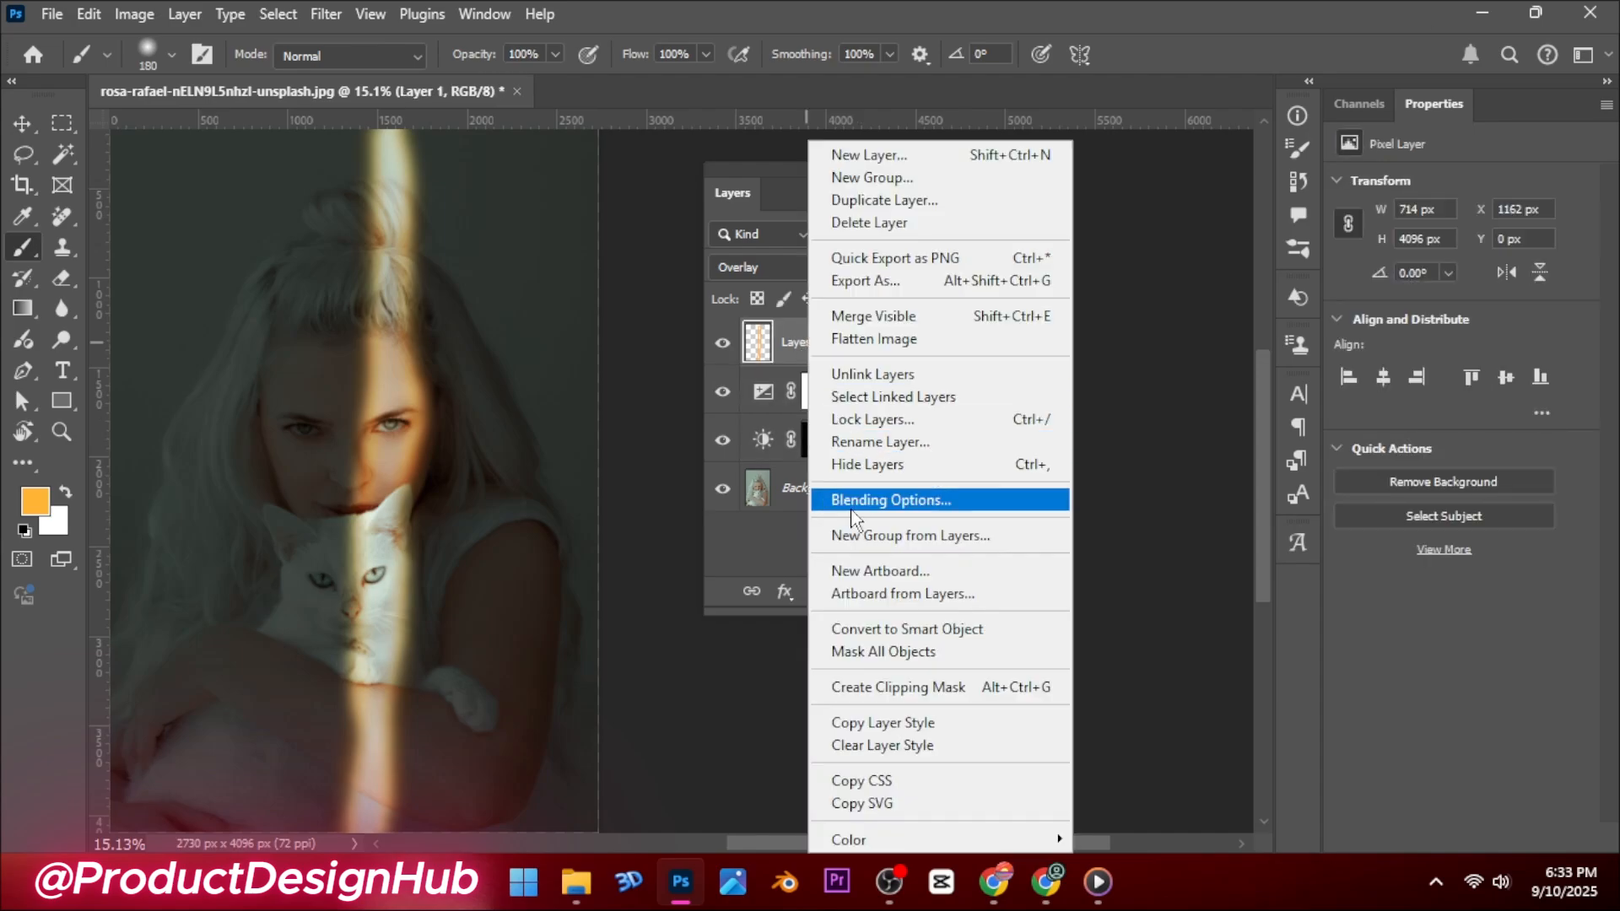
{"action": "left_click", "coordinate": [868, 687]}
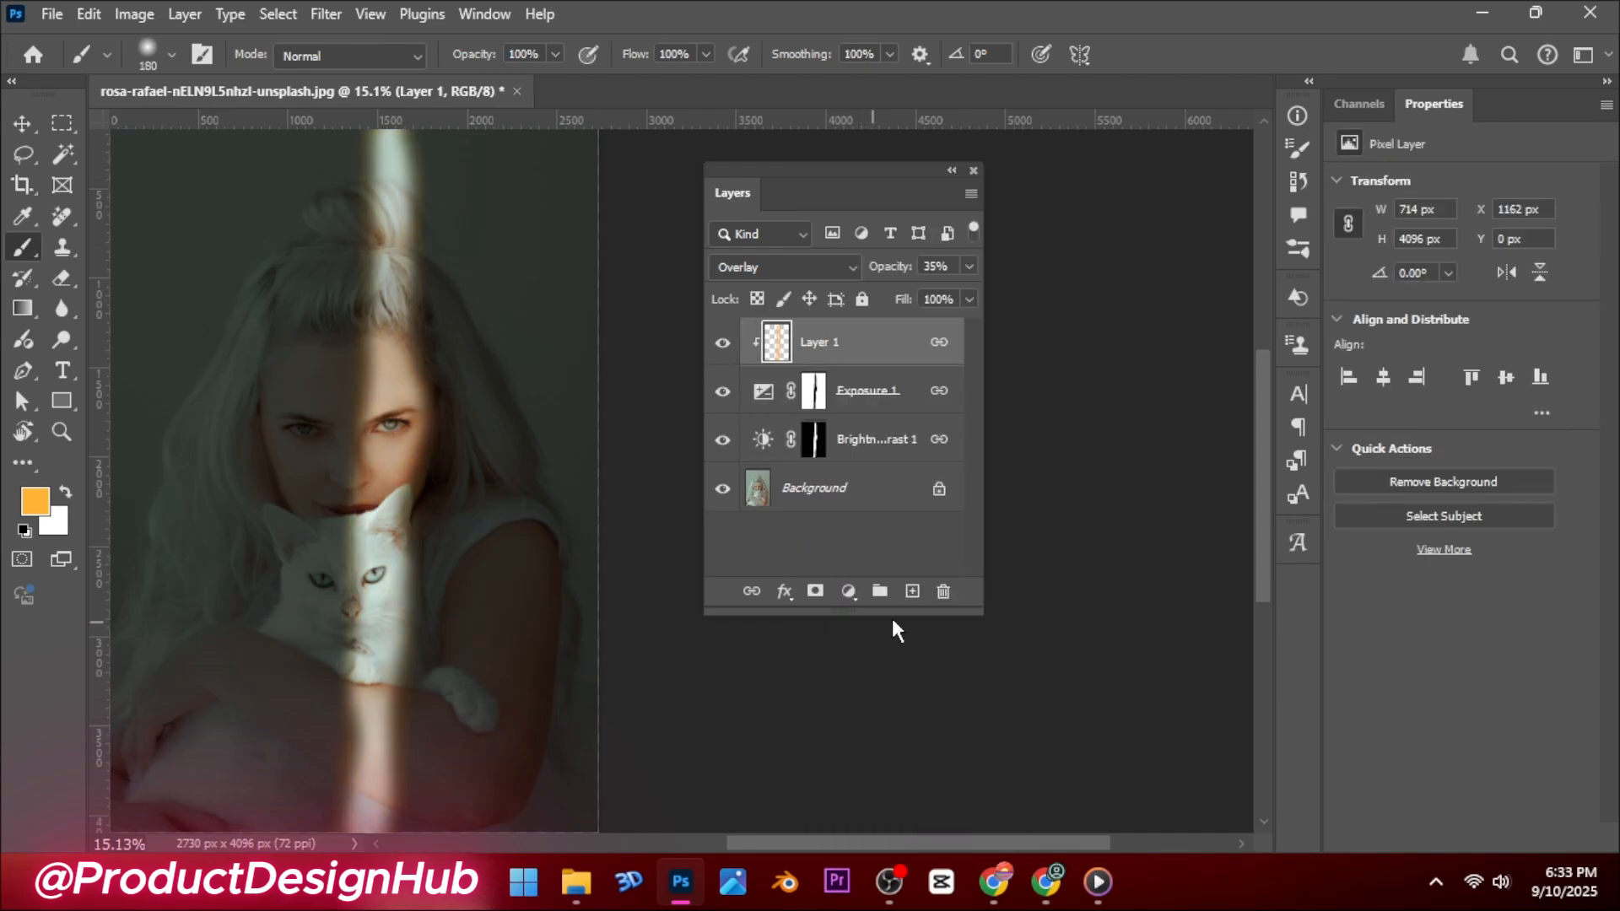
Paint the lit eyes of the woman and the cat orange on a new Overlay layer with a 32 px brush
{"action": "left_click", "coordinate": [914, 593]}
{"action": "left_click", "coordinate": [837, 267]}
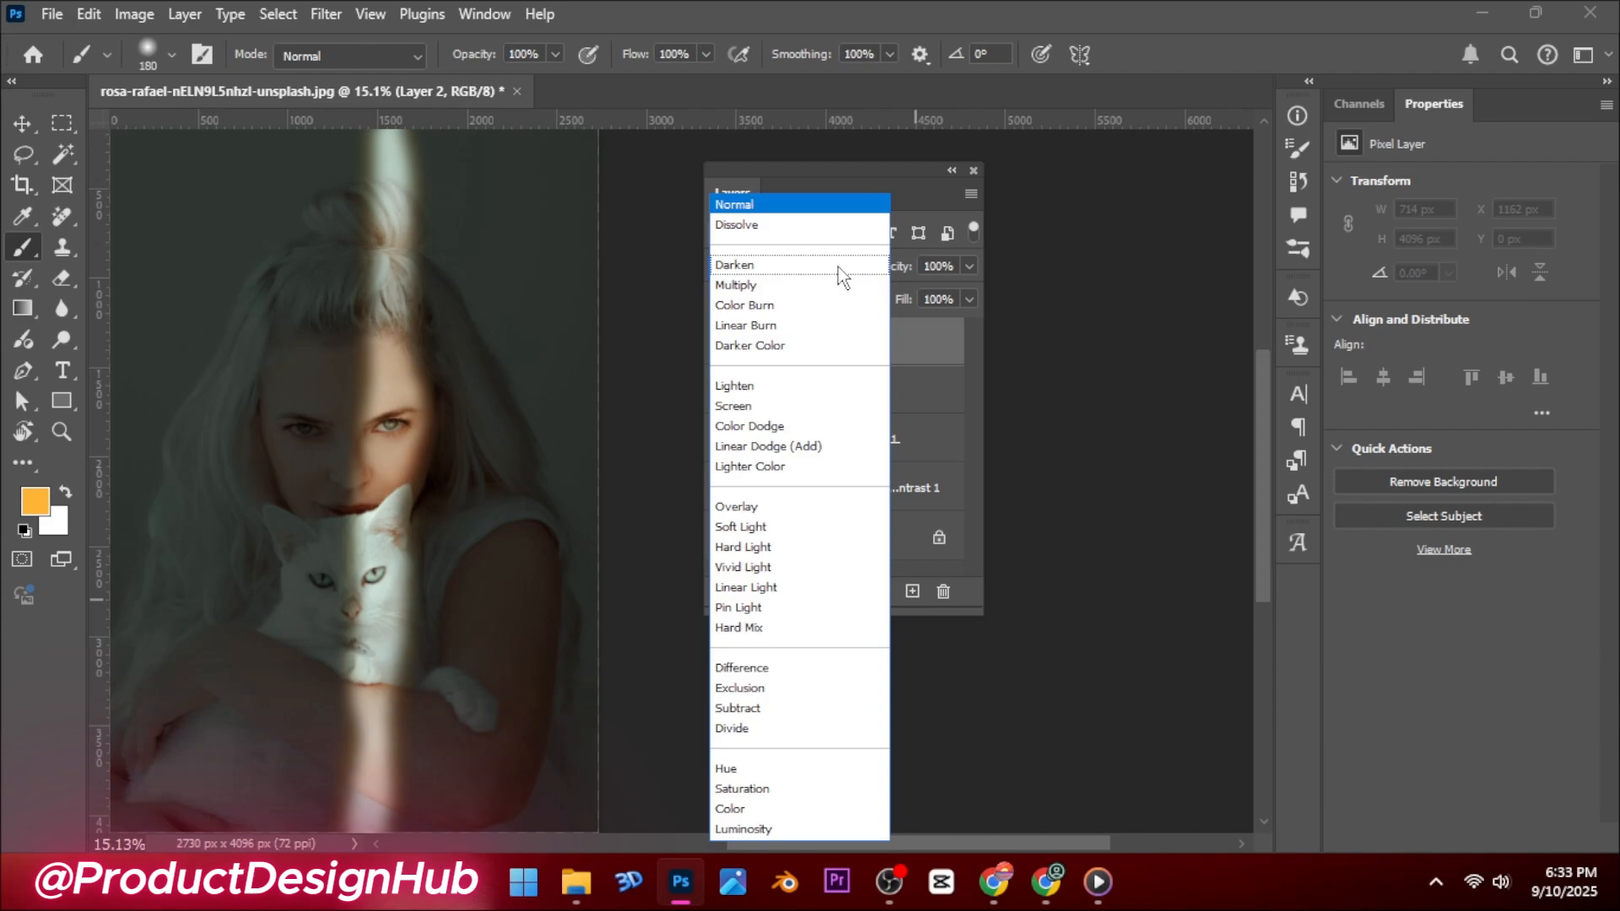
{"action": "left_click", "coordinate": [778, 508]}
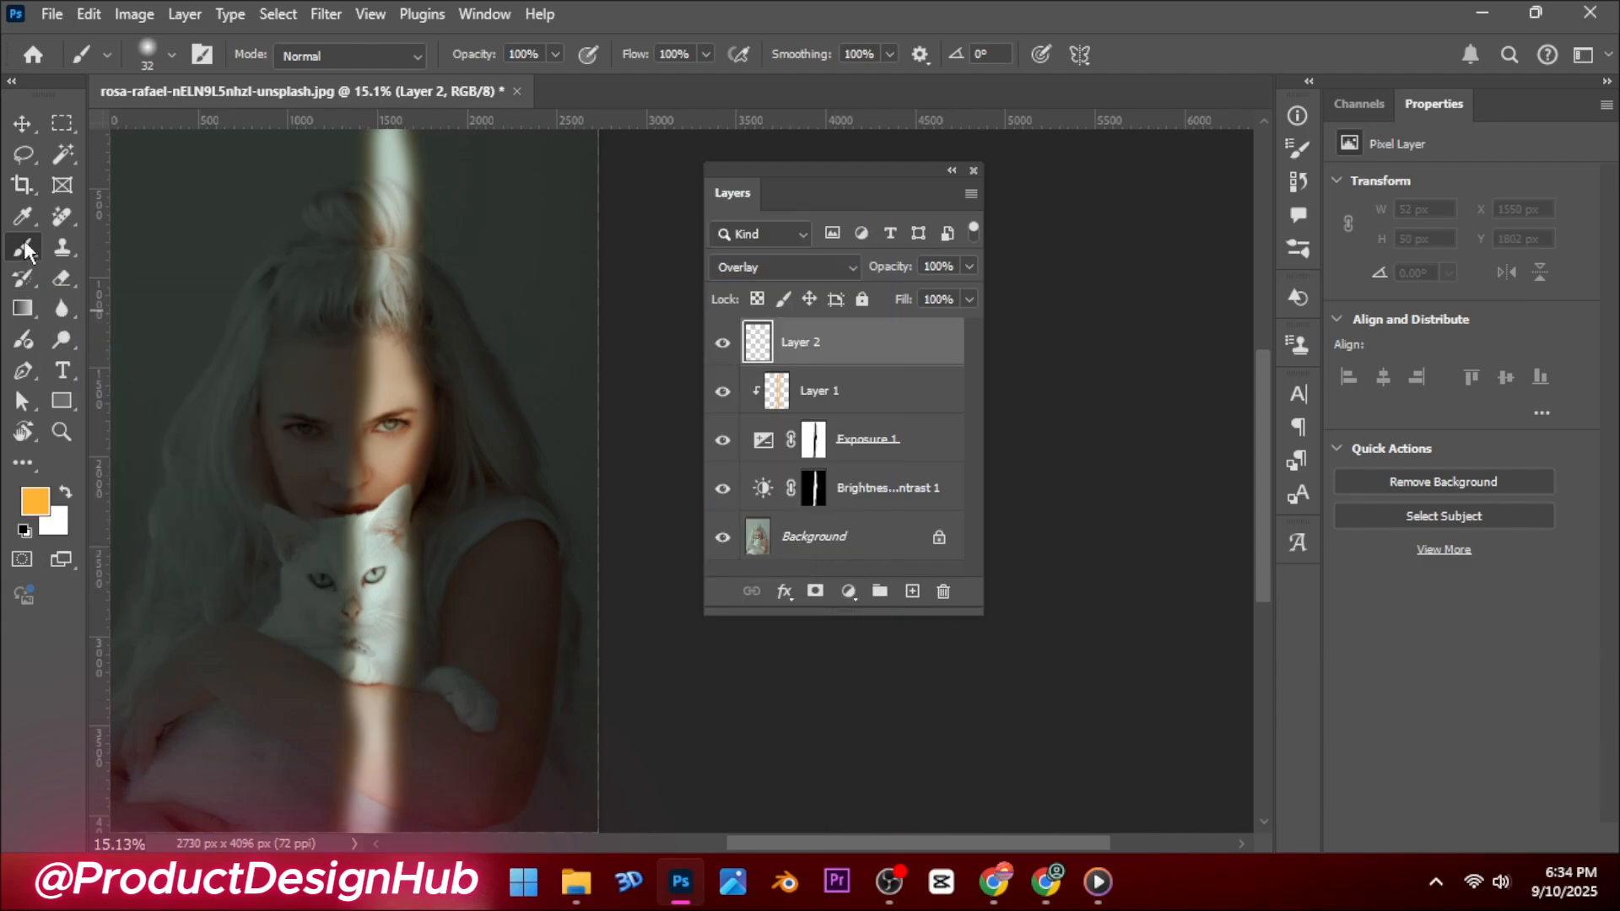
{"action": "scroll", "coordinate": [390, 428], "scroll_direction": "up", "scroll_amount": 2}
{"action": "scroll", "coordinate": [391, 429], "scroll_direction": "up", "scroll_amount": 3}
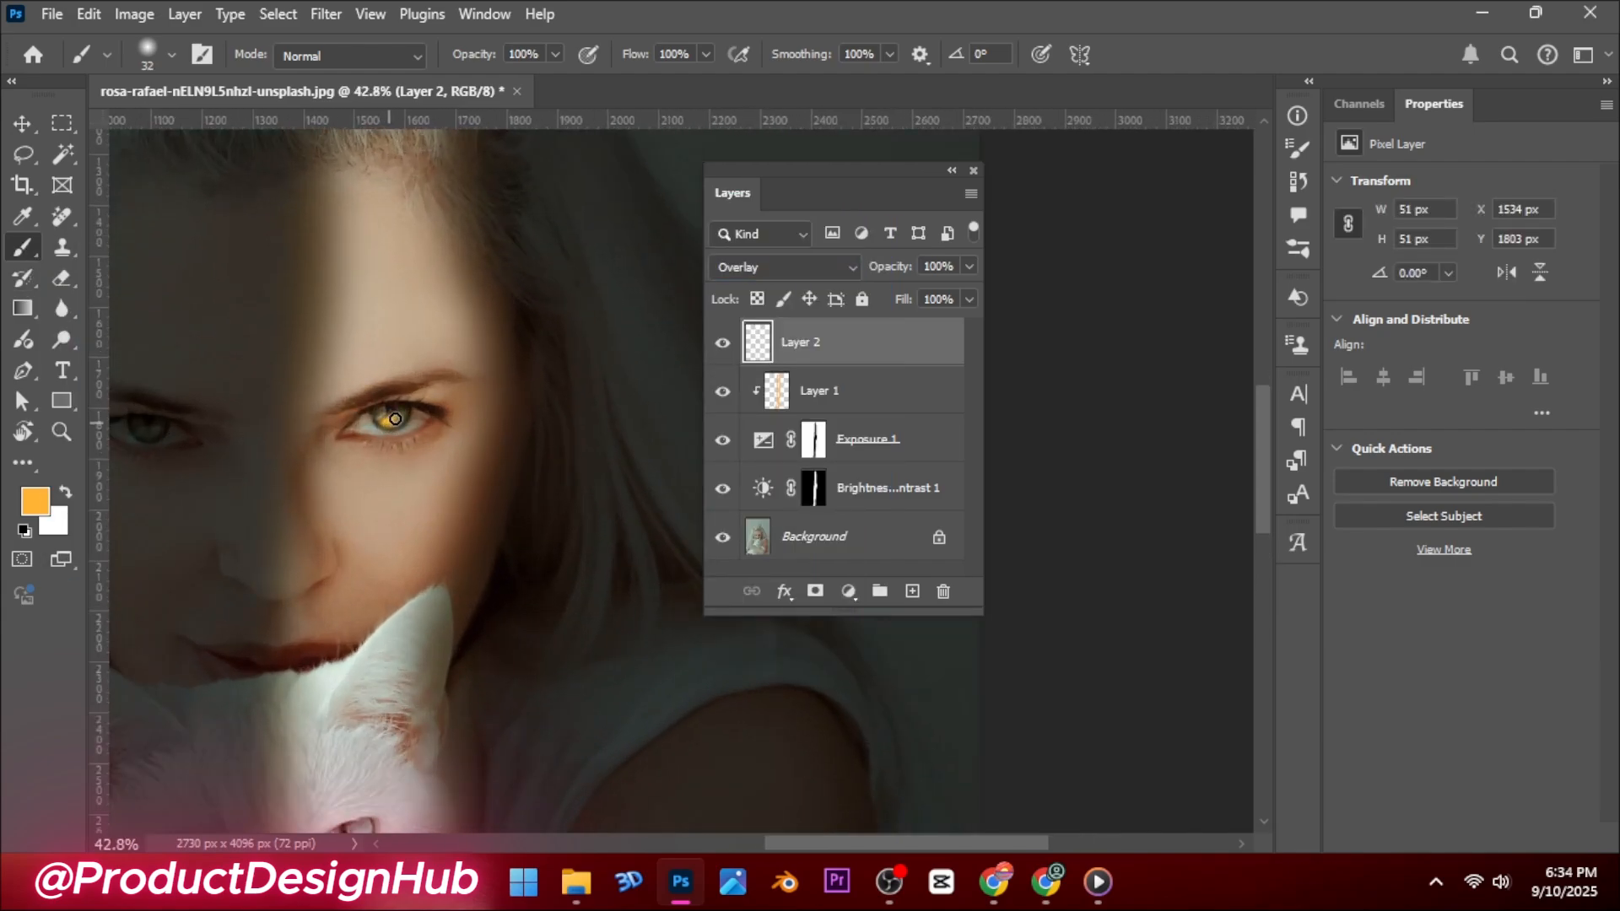
{"action": "scroll", "coordinate": [380, 326], "scroll_direction": "down", "scroll_amount": 3}
{"action": "left_click_drag", "start_coordinate": [340, 709], "coordinate": [358, 707]}
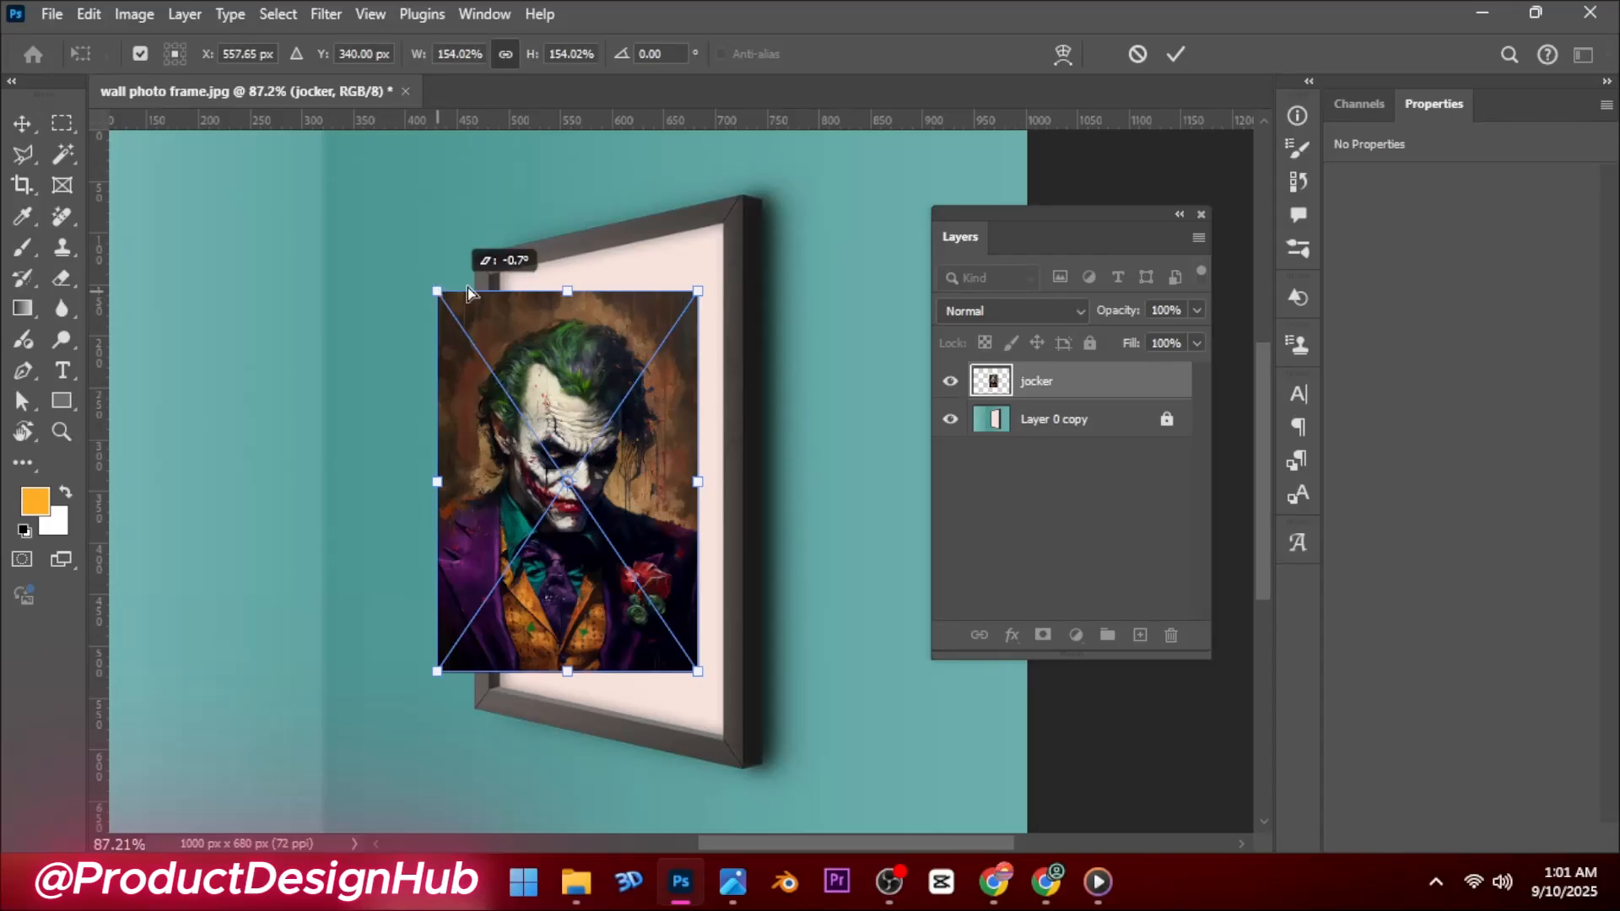
Try to fit the jocker image directly into the wall frame by distorting its four corners to the frame's opening
{"action": "left_click_drag", "start_coordinate": [467, 287], "coordinate": [489, 271]}
{"action": "left_click_drag", "start_coordinate": [698, 291], "coordinate": [721, 229]}
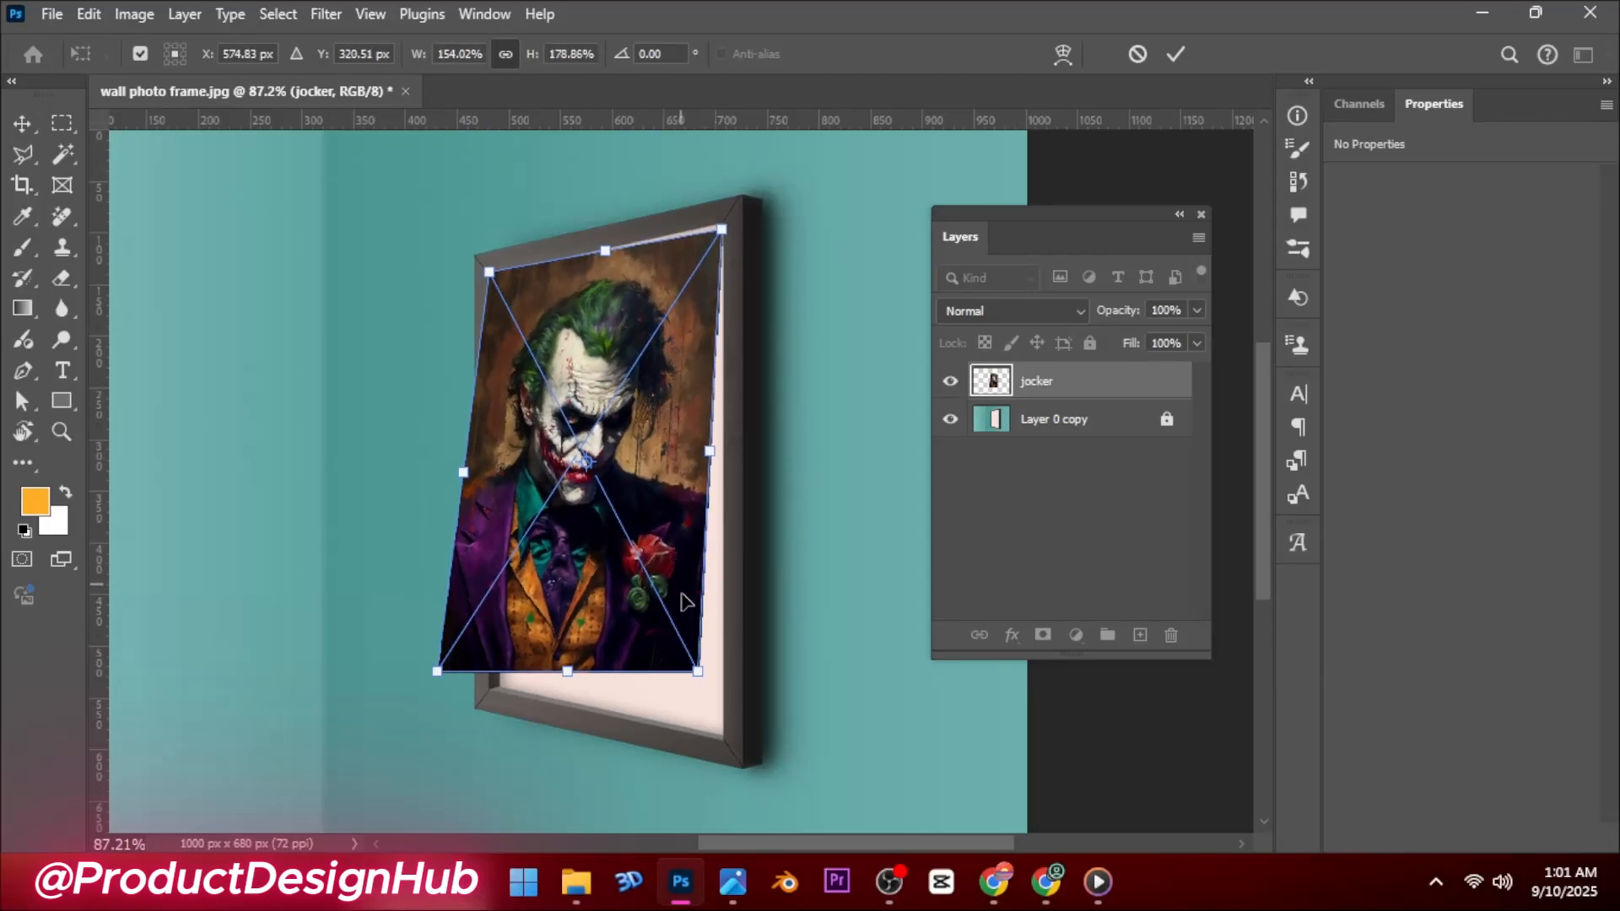
{"action": "left_click_drag", "start_coordinate": [696, 671], "coordinate": [723, 737]}
{"action": "left_click_drag", "start_coordinate": [436, 671], "coordinate": [498, 685]}
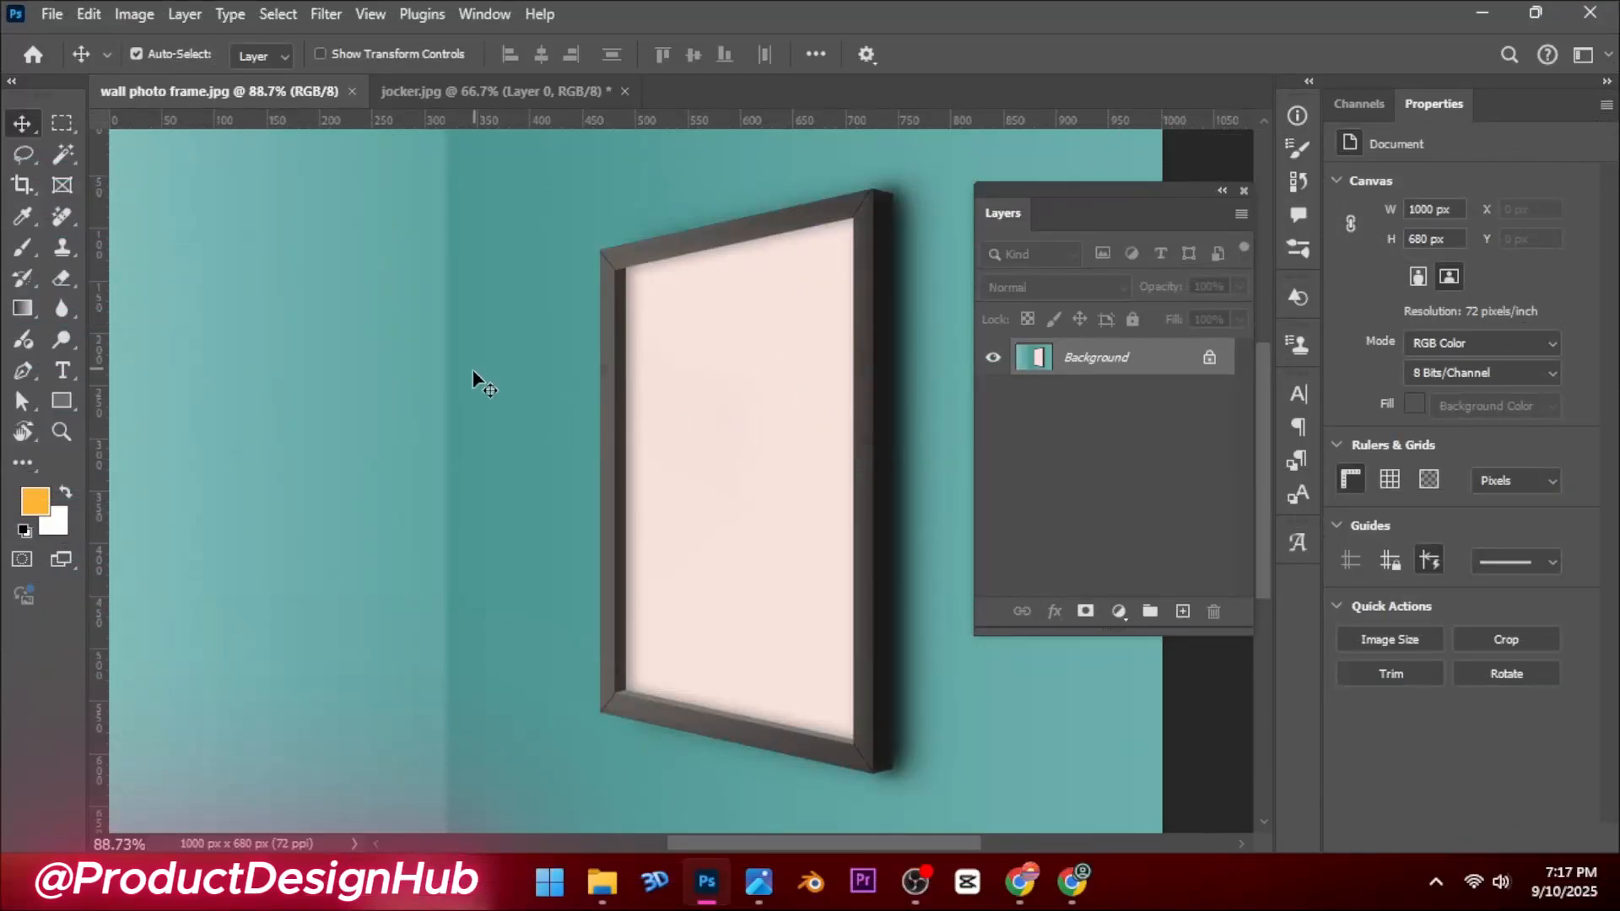
Draw an orange rectangle about 240 × 409 px partly over the wall frame and lower its layer opacity to about 55%
{"action": "left_click", "coordinate": [64, 400]}
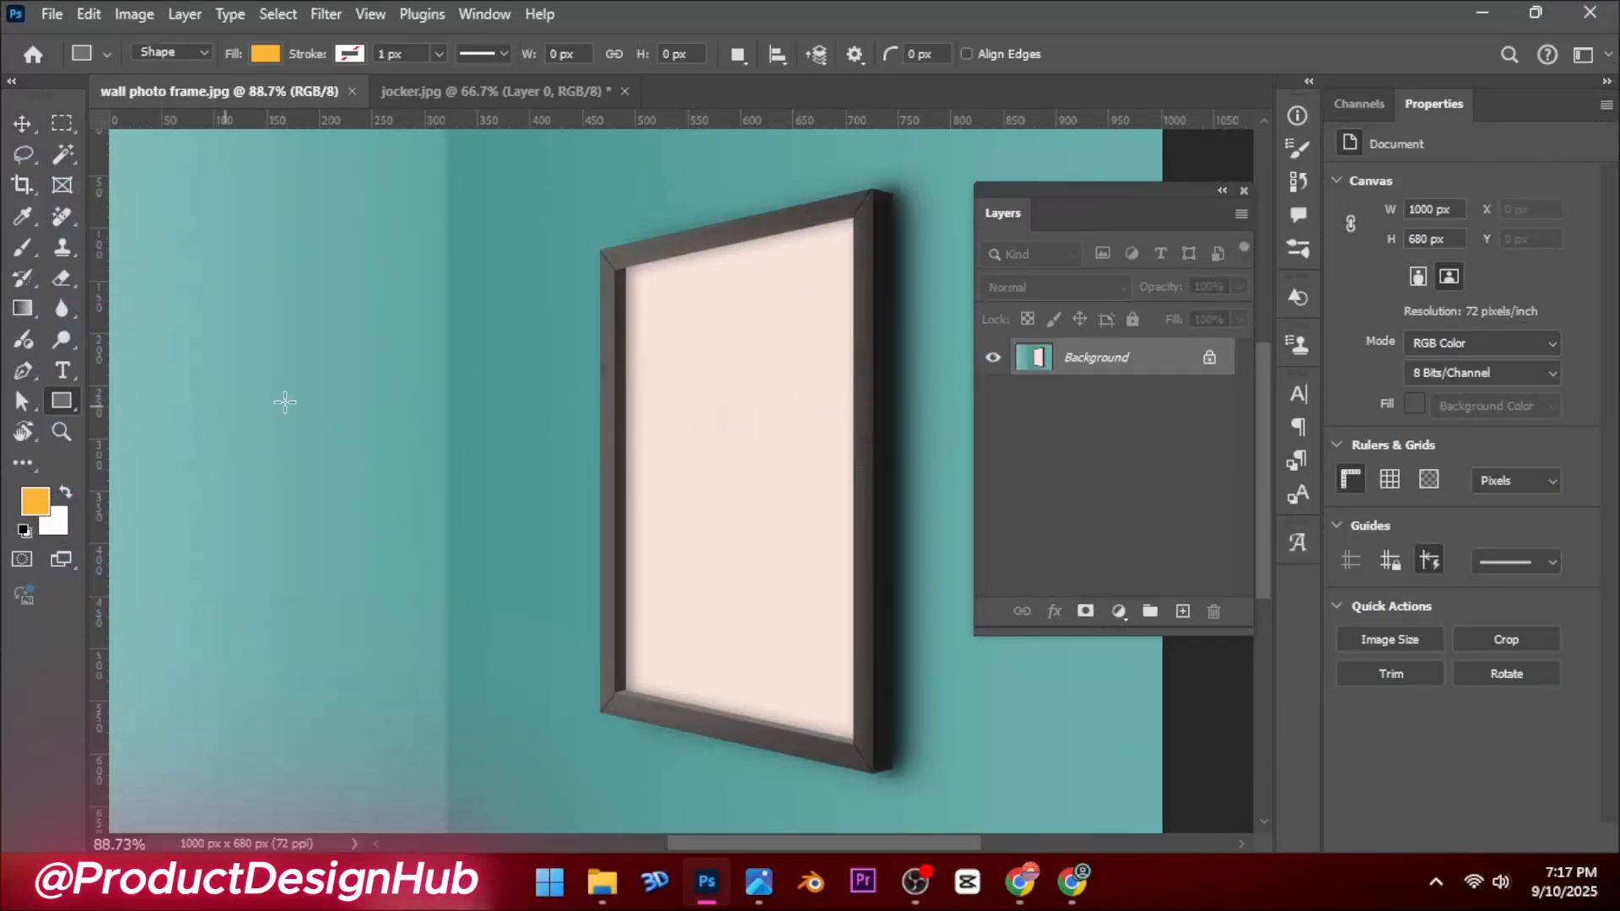
{"action": "left_click_drag", "start_coordinate": [514, 289], "coordinate": [765, 718]}
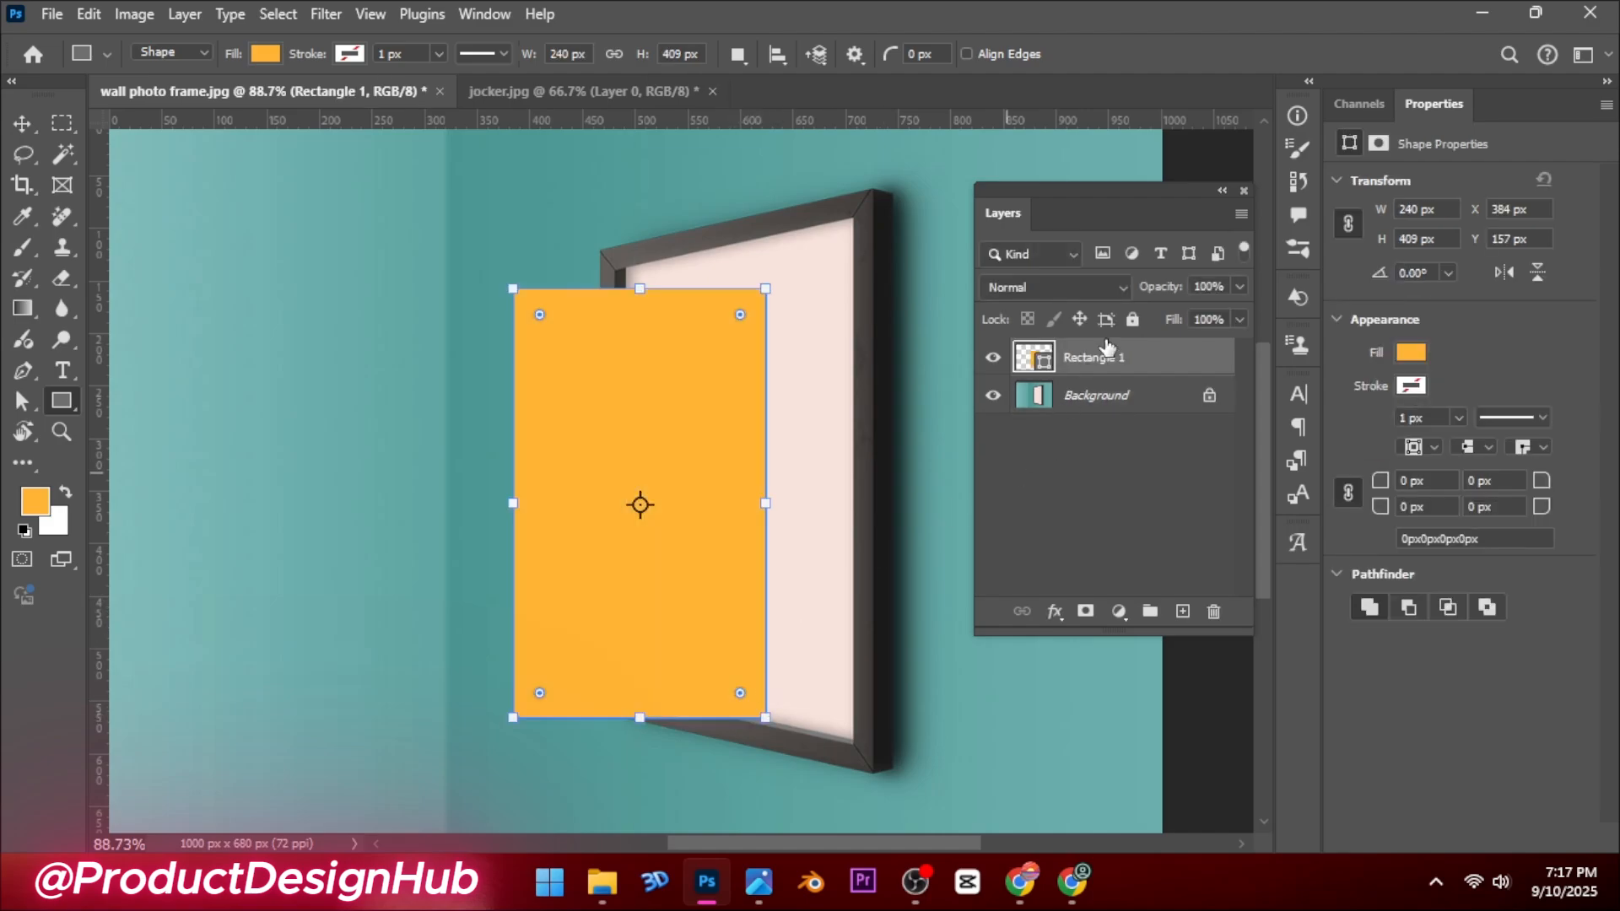
{"action": "left_click_drag", "start_coordinate": [1154, 295], "coordinate": [1105, 301]}
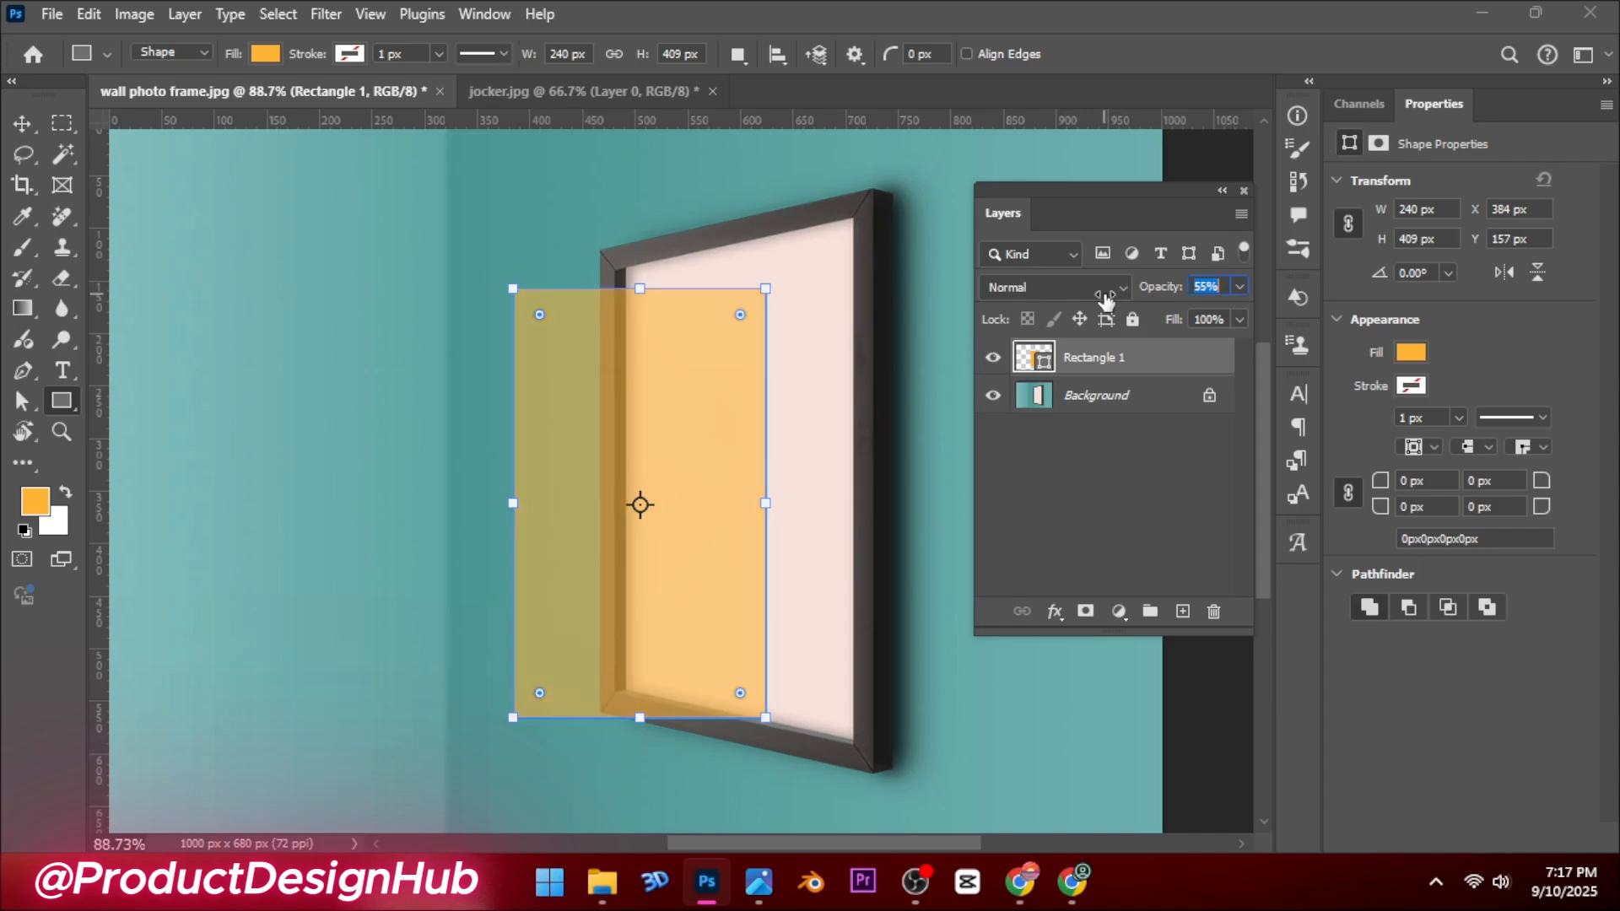
Convert the rectangle layer to a Smart Object and distort its four corners to fit the frame's inner opening
{"action": "right_click", "coordinate": [1115, 365]}
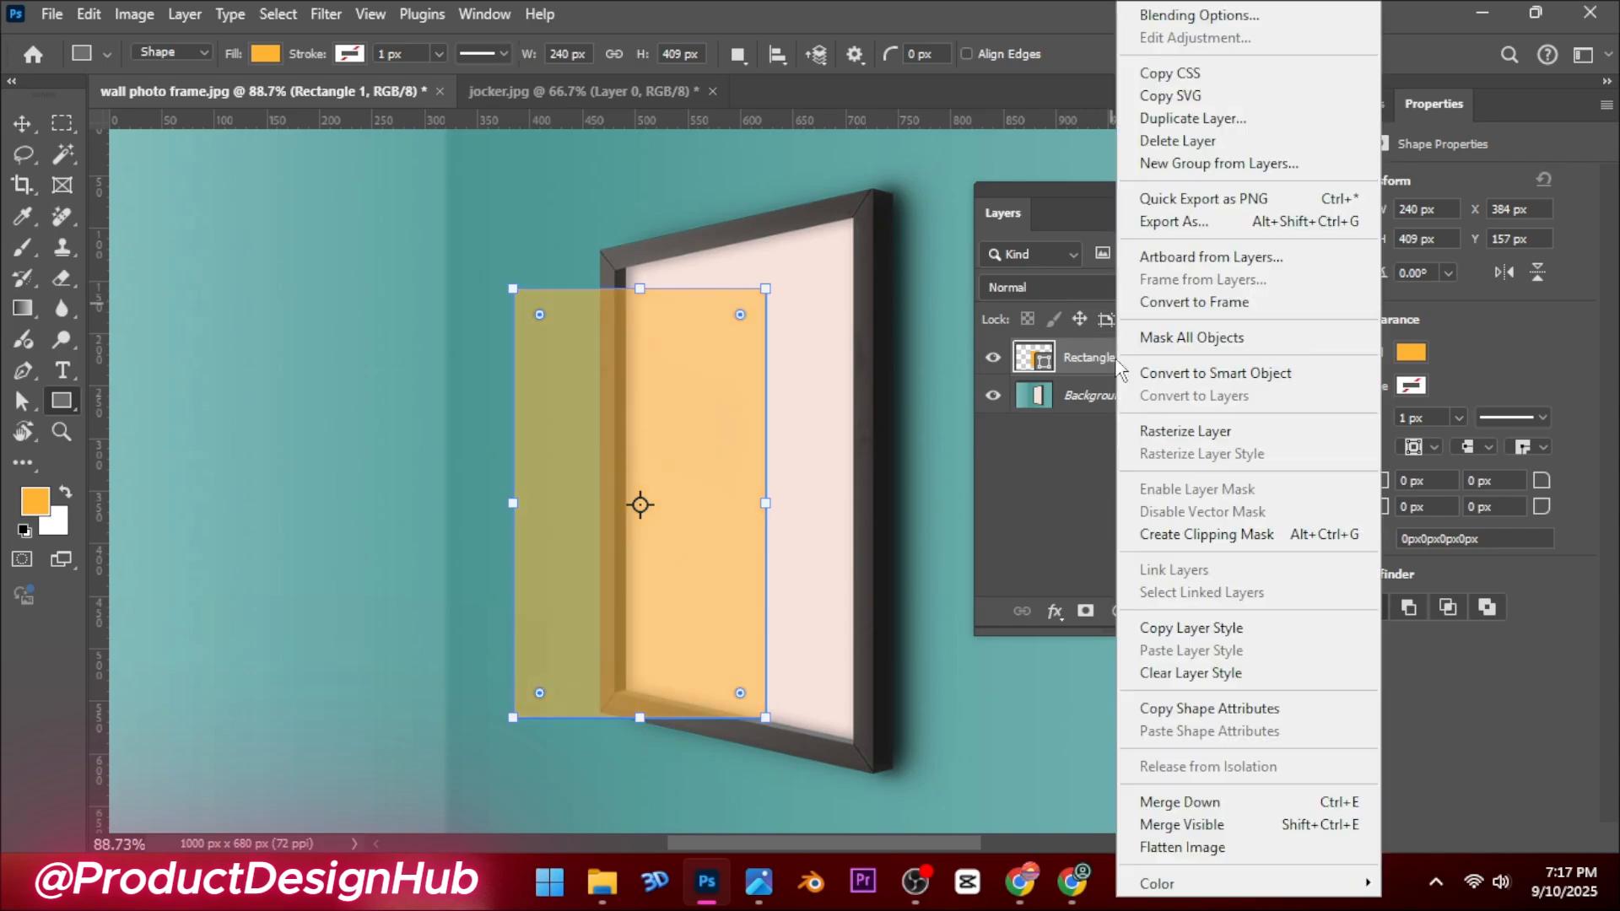
{"action": "left_click", "coordinate": [1150, 375]}
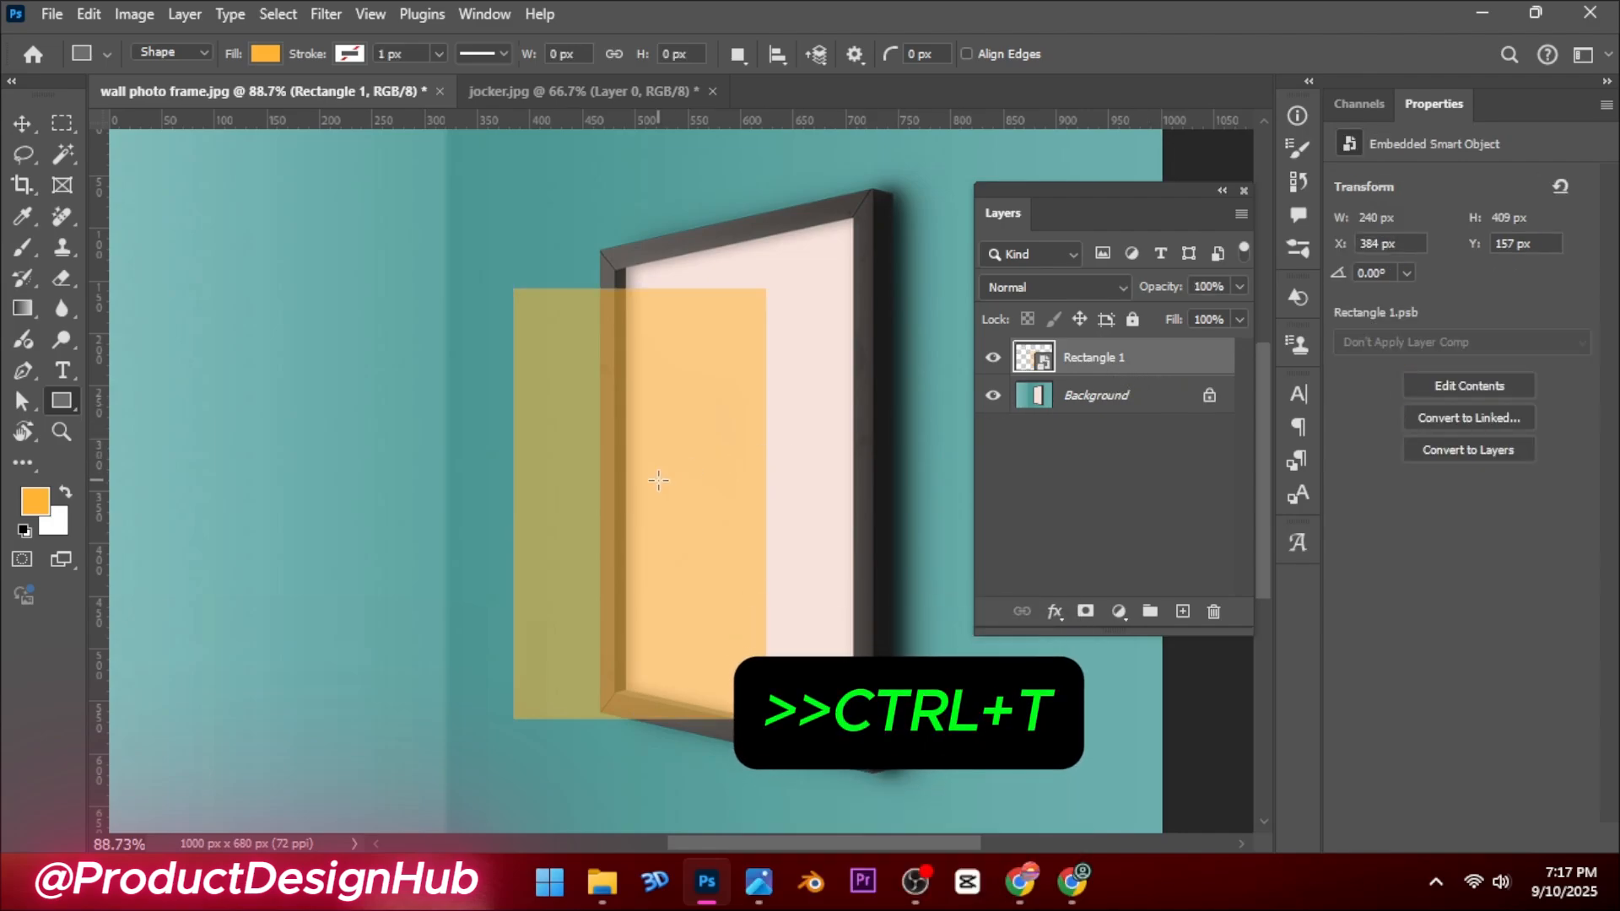
{"action": "key", "text": "ctrl+t"}
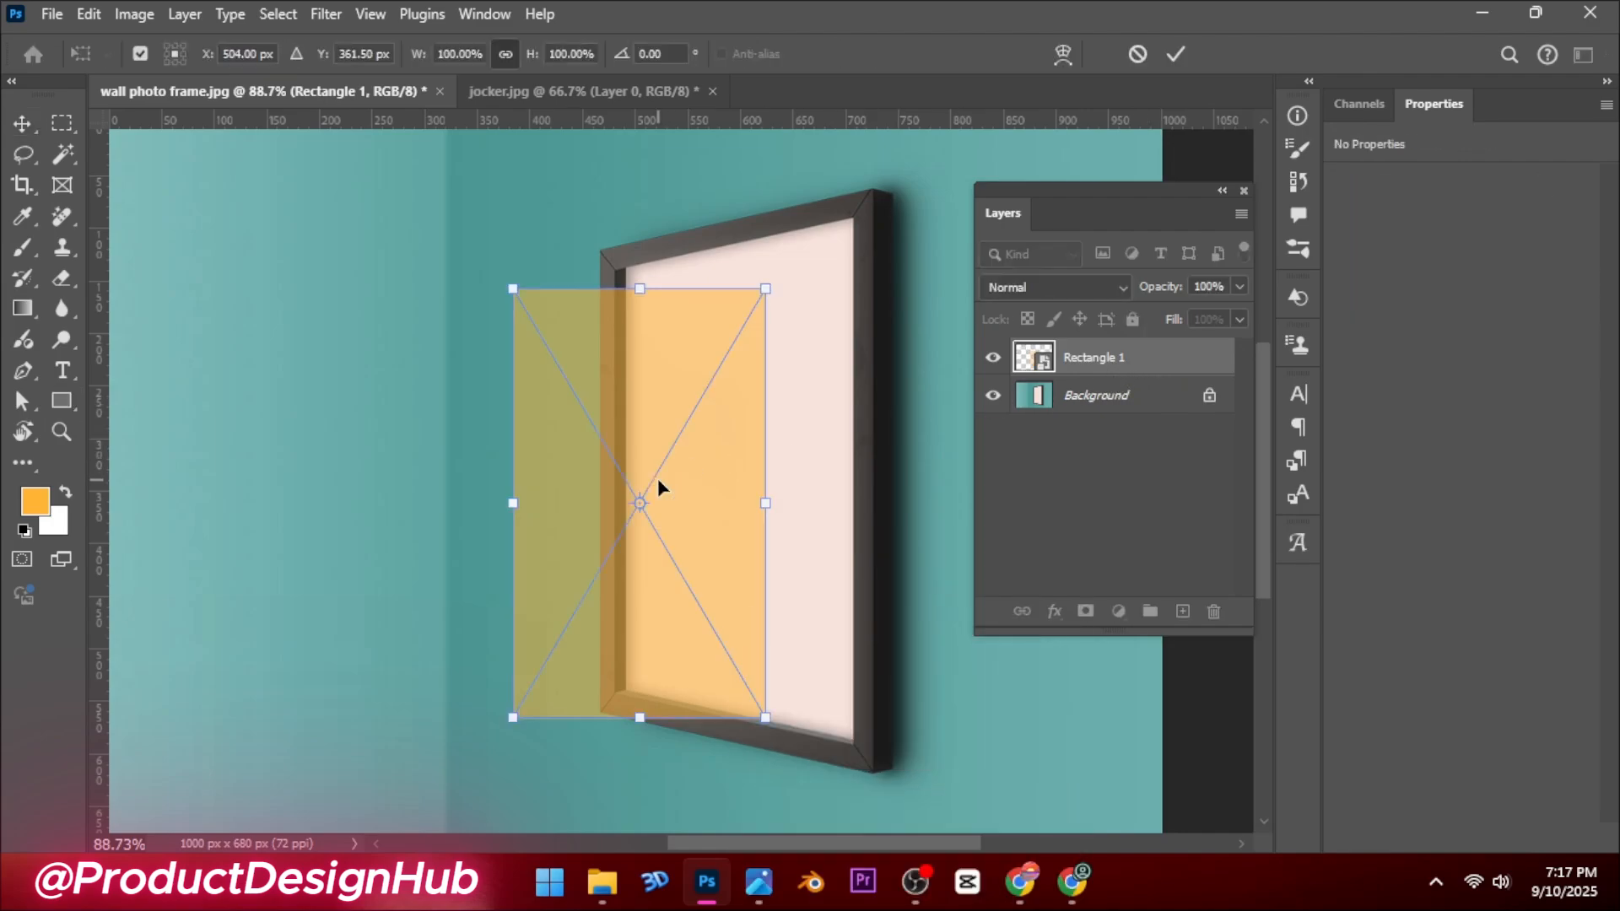
{"action": "right_click", "coordinate": [656, 477]}
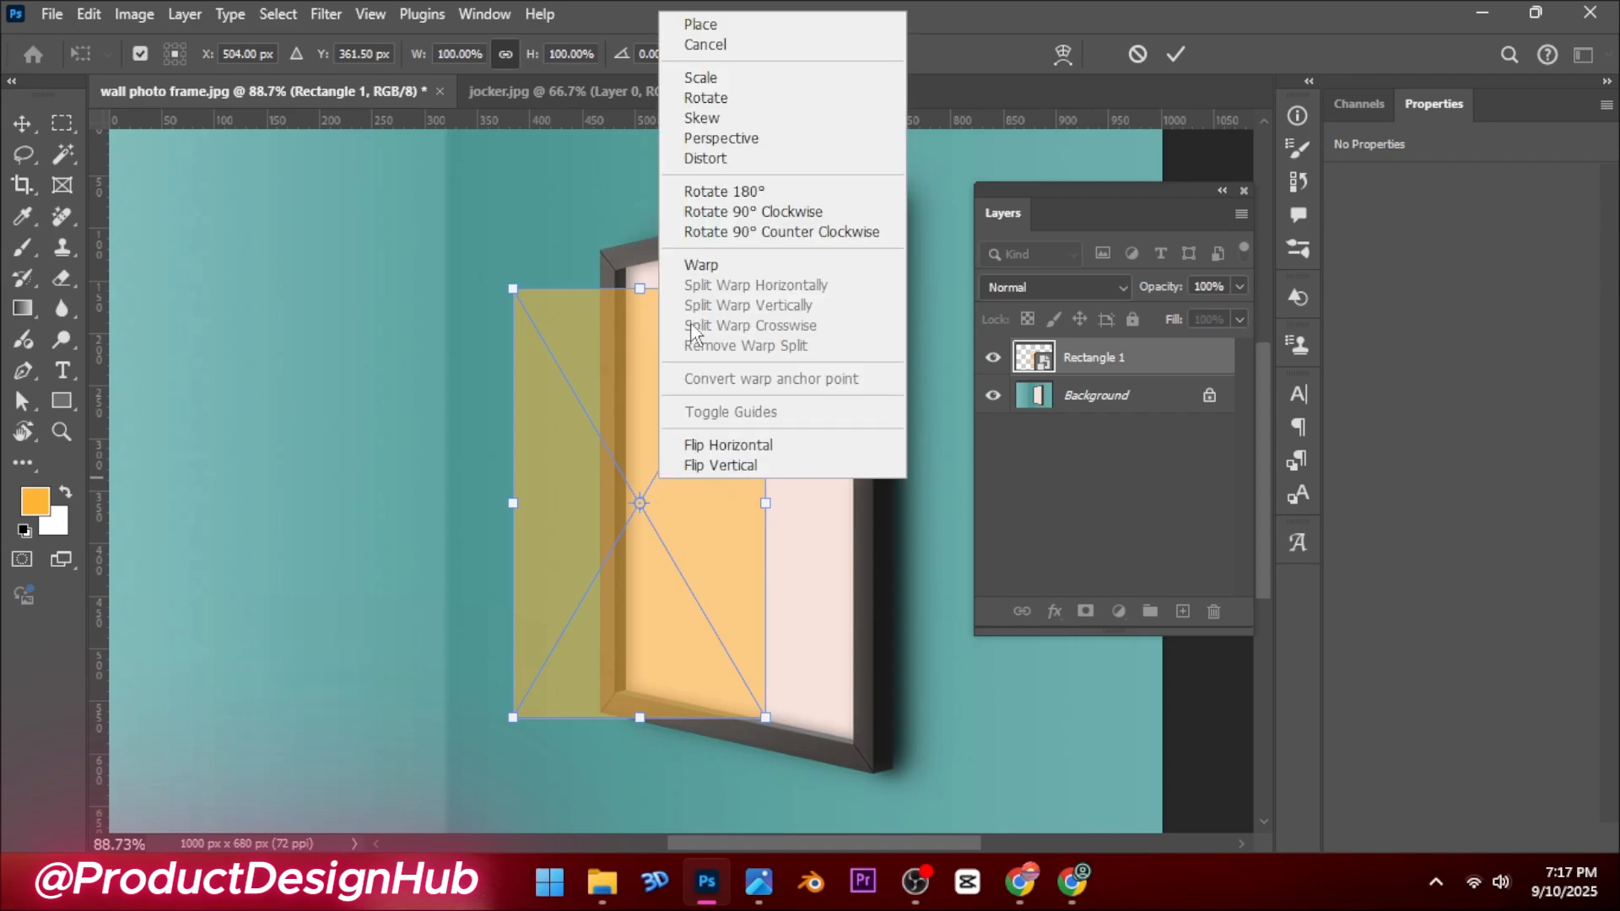
{"action": "left_click", "coordinate": [694, 157]}
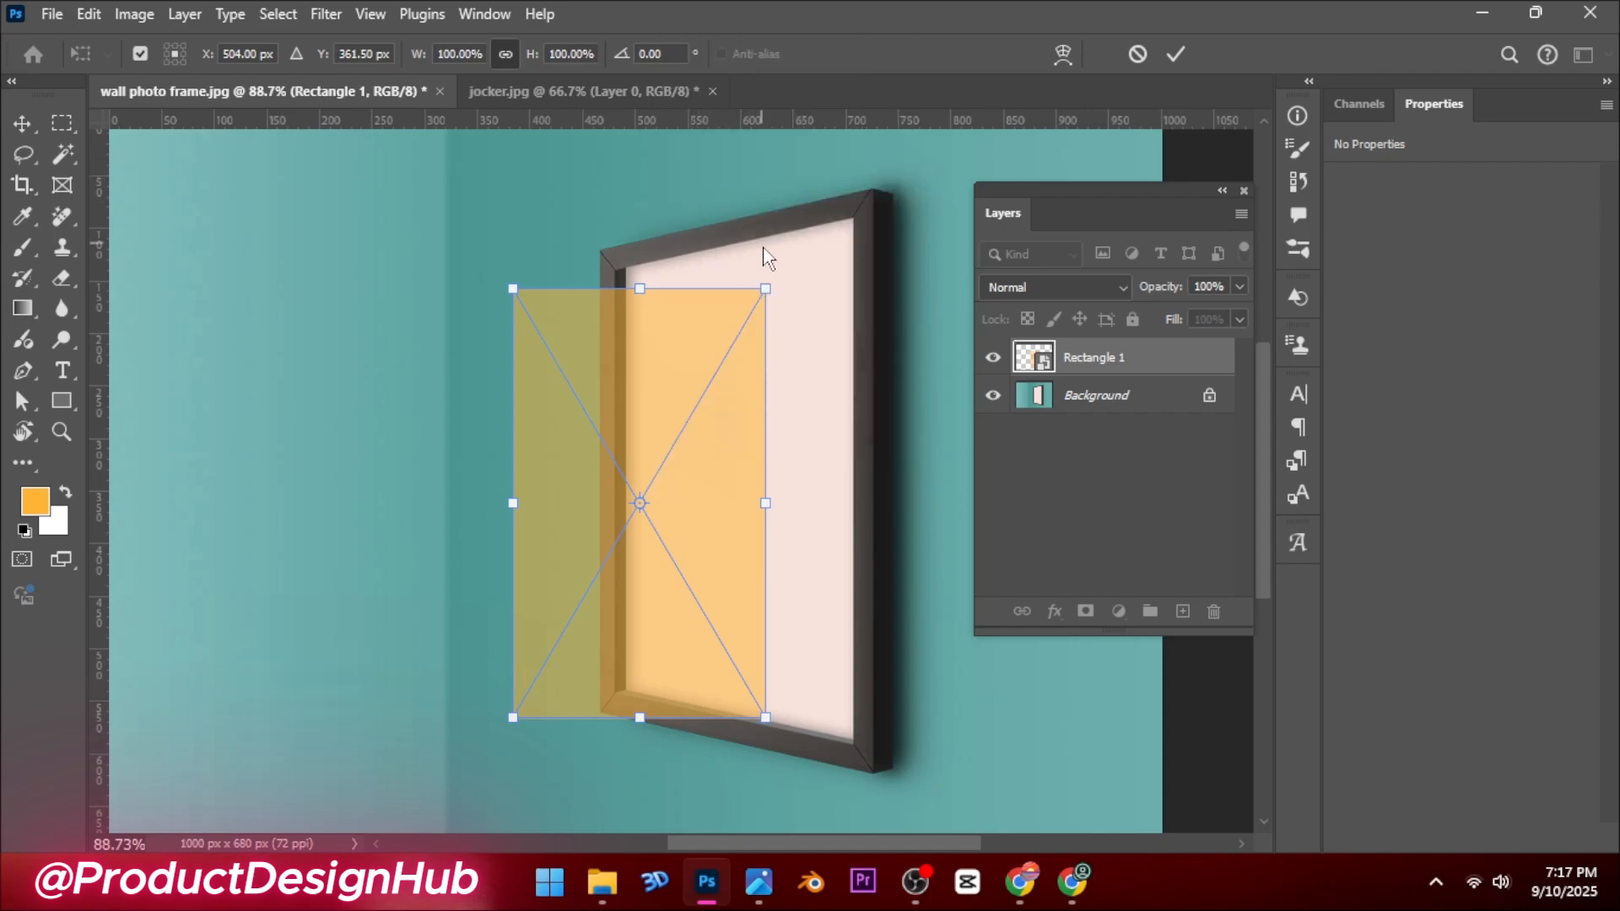
{"action": "left_click_drag", "start_coordinate": [765, 289], "coordinate": [856, 215]}
{"action": "left_click_drag", "start_coordinate": [513, 290], "coordinate": [620, 270]}
{"action": "left_click_drag", "start_coordinate": [765, 718], "coordinate": [852, 741]}
{"action": "left_click_drag", "start_coordinate": [512, 718], "coordinate": [624, 696]}
{"action": "key", "text": "Return"}
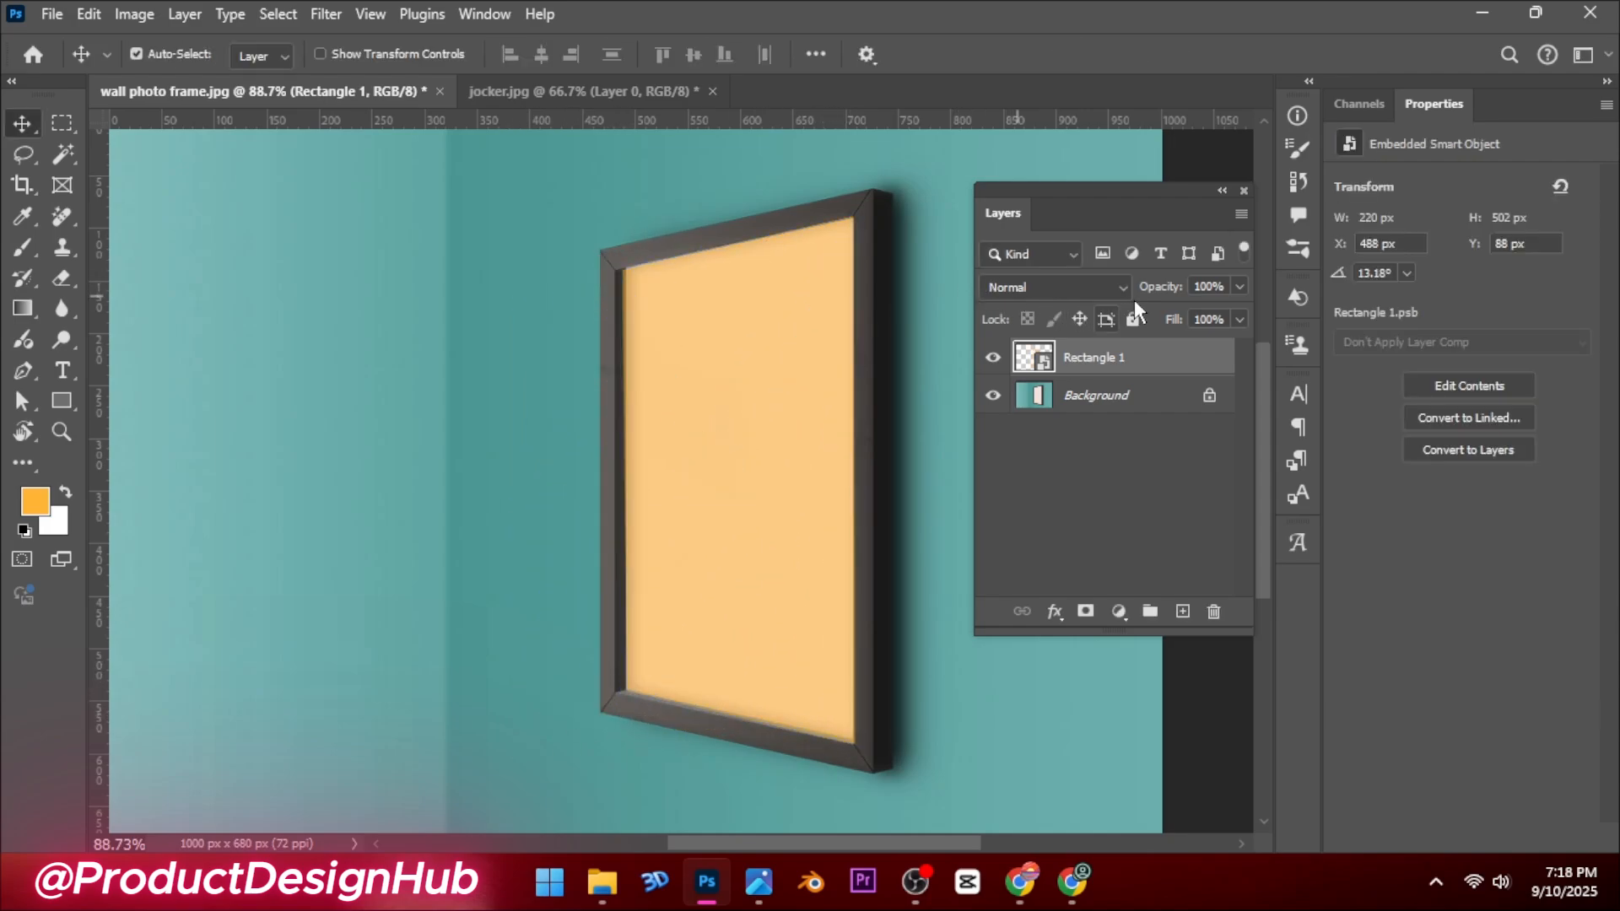
Copy the whole jocker.jpg image and paste it into the contents of the Rectangle 1 Smart Object
{"action": "left_click", "coordinate": [1222, 288]}
{"action": "left_click", "coordinate": [584, 93]}
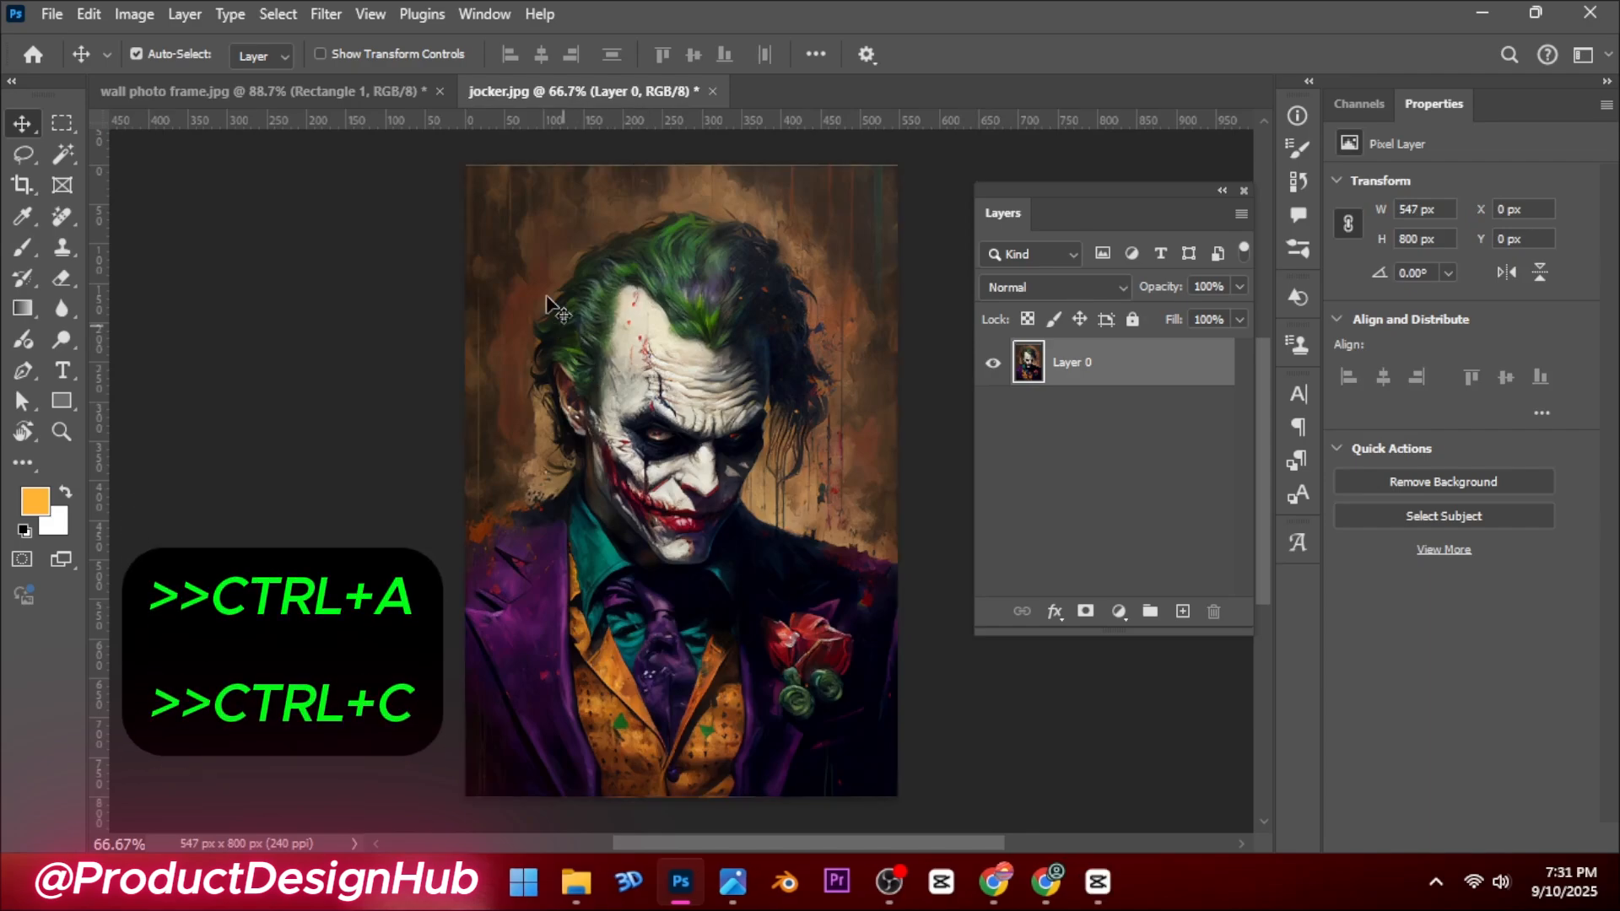
{"action": "left_click", "coordinate": [339, 93]}
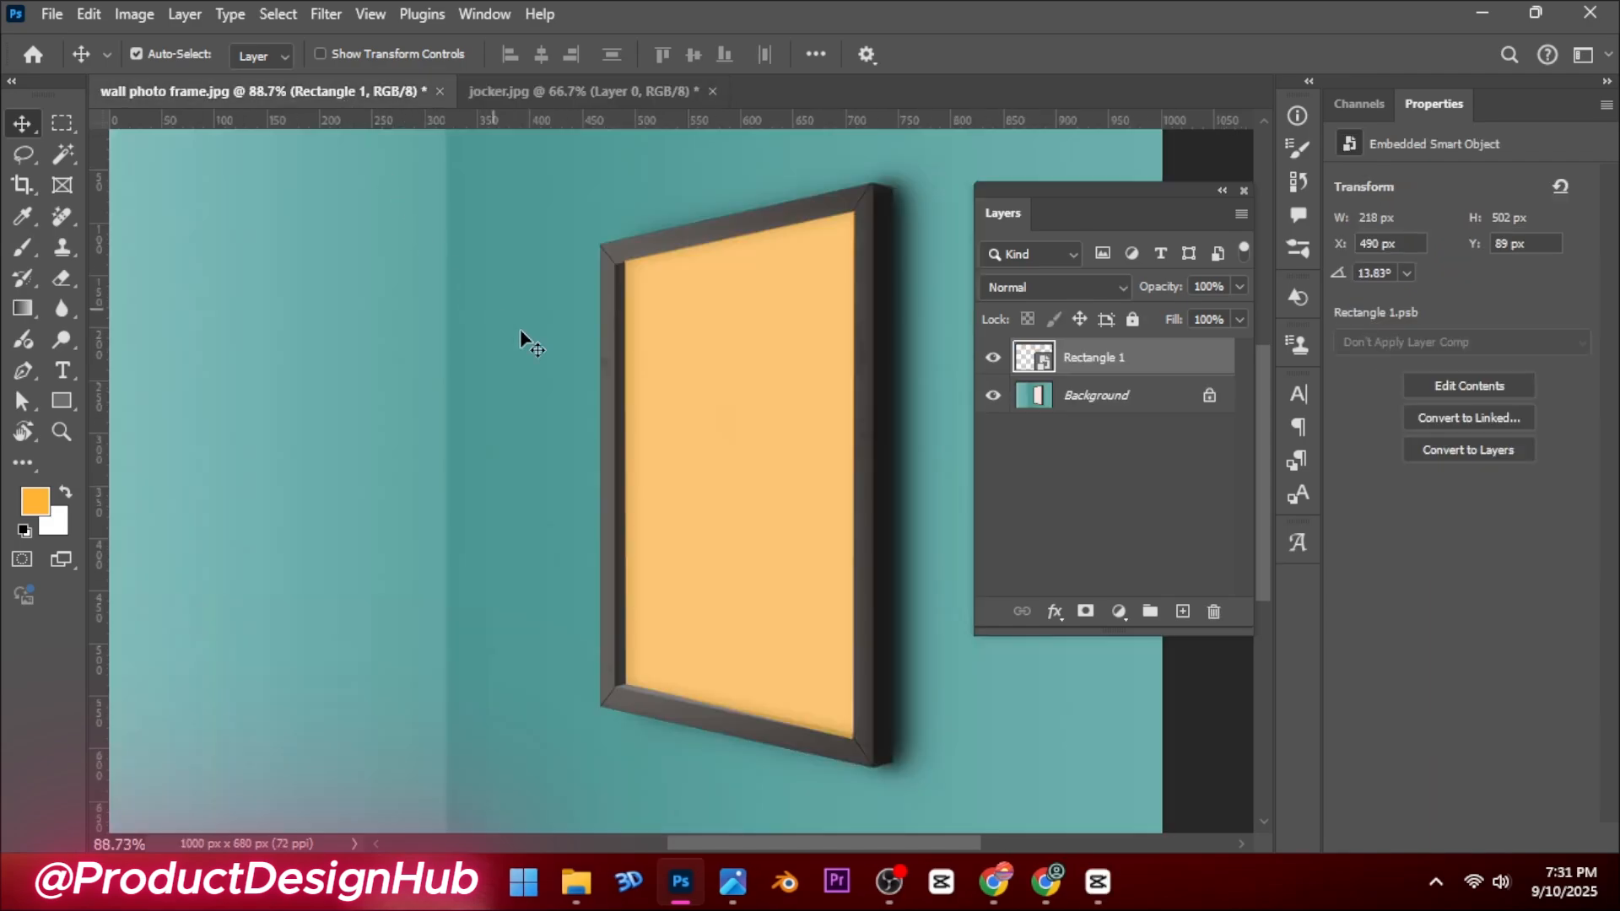
{"action": "double_click", "coordinate": [1033, 357]}
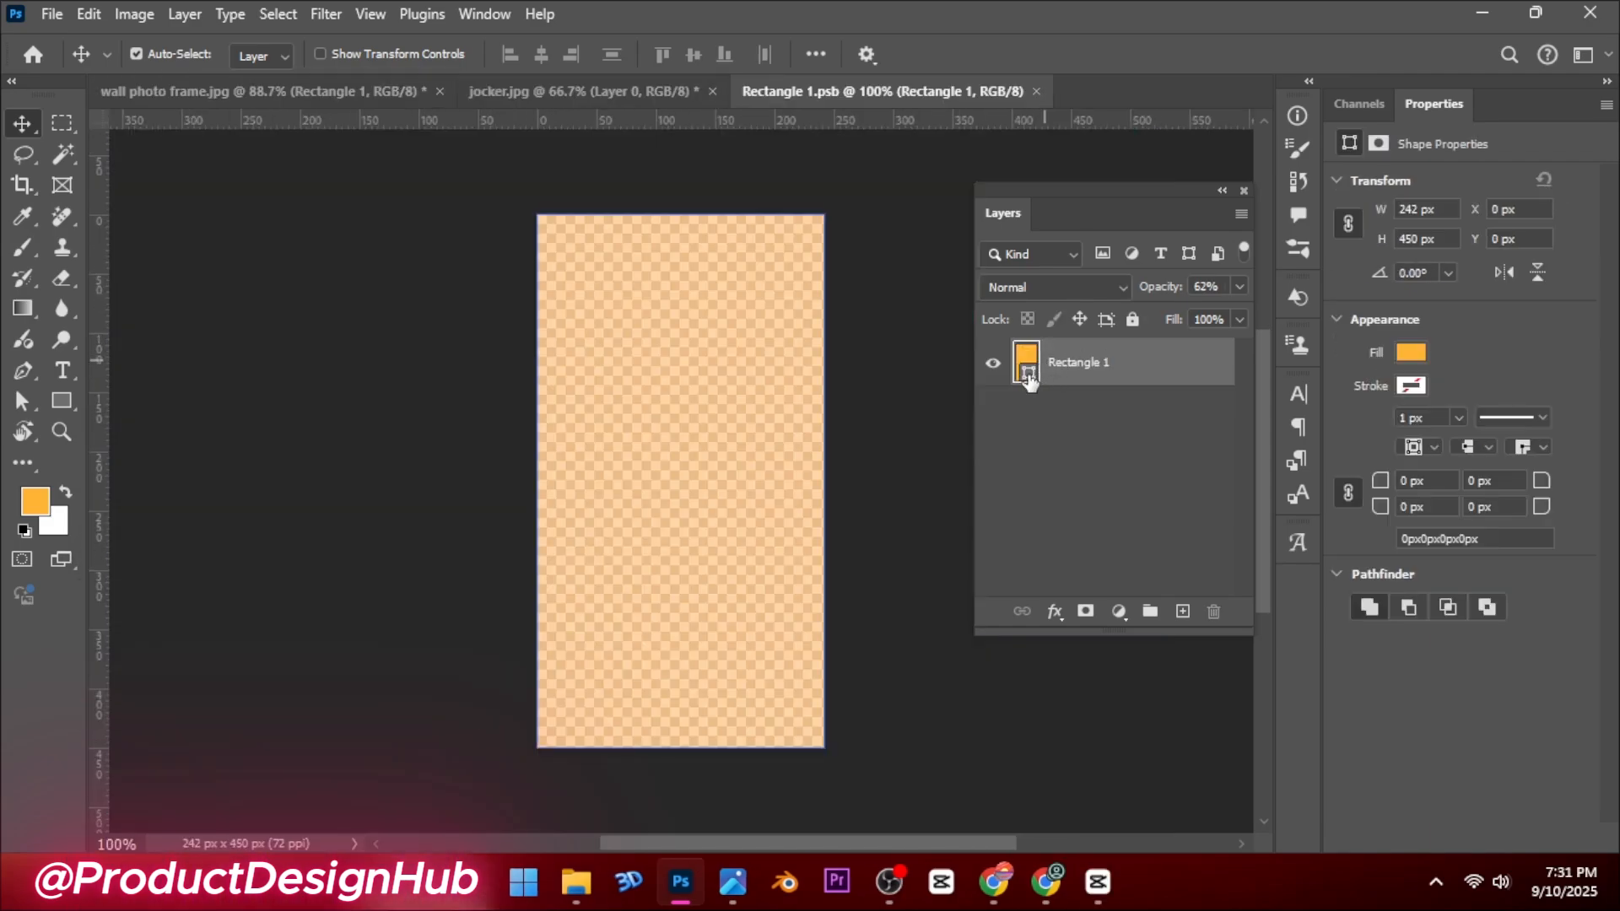
{"action": "key", "text": "ctrl+v"}
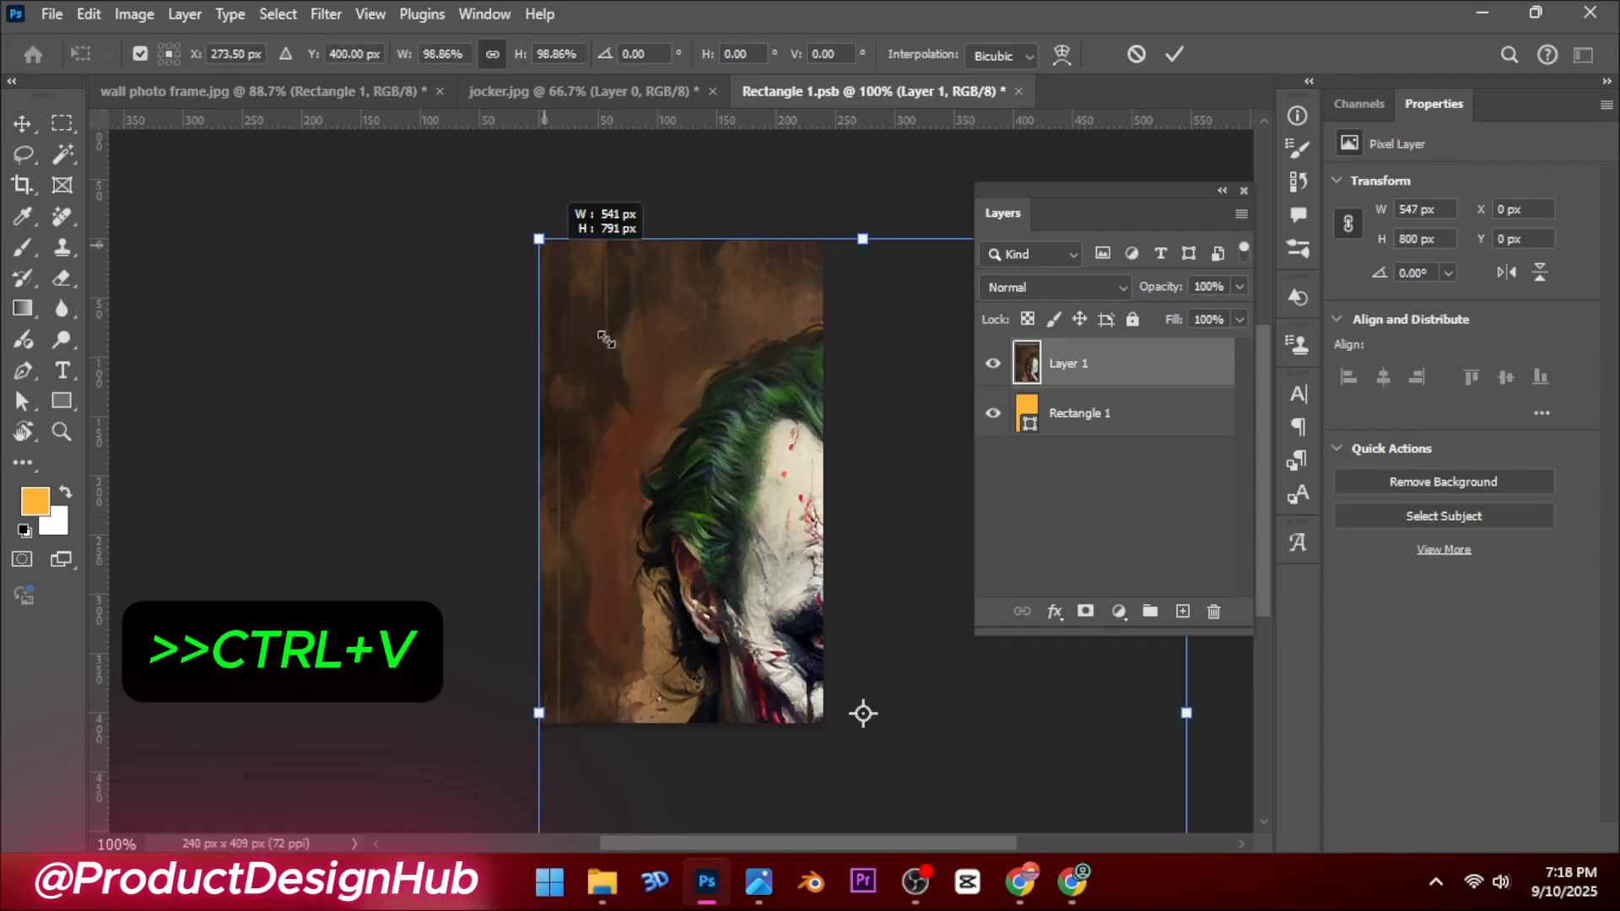
Scale the pasted Joker image to 256 × 409 px to cover the canvas and save it back to wall photo frame.jpg
{"action": "left_click_drag", "start_coordinate": [544, 226], "coordinate": [654, 402]}
{"action": "left_click_drag", "start_coordinate": [710, 477], "coordinate": [616, 346]}
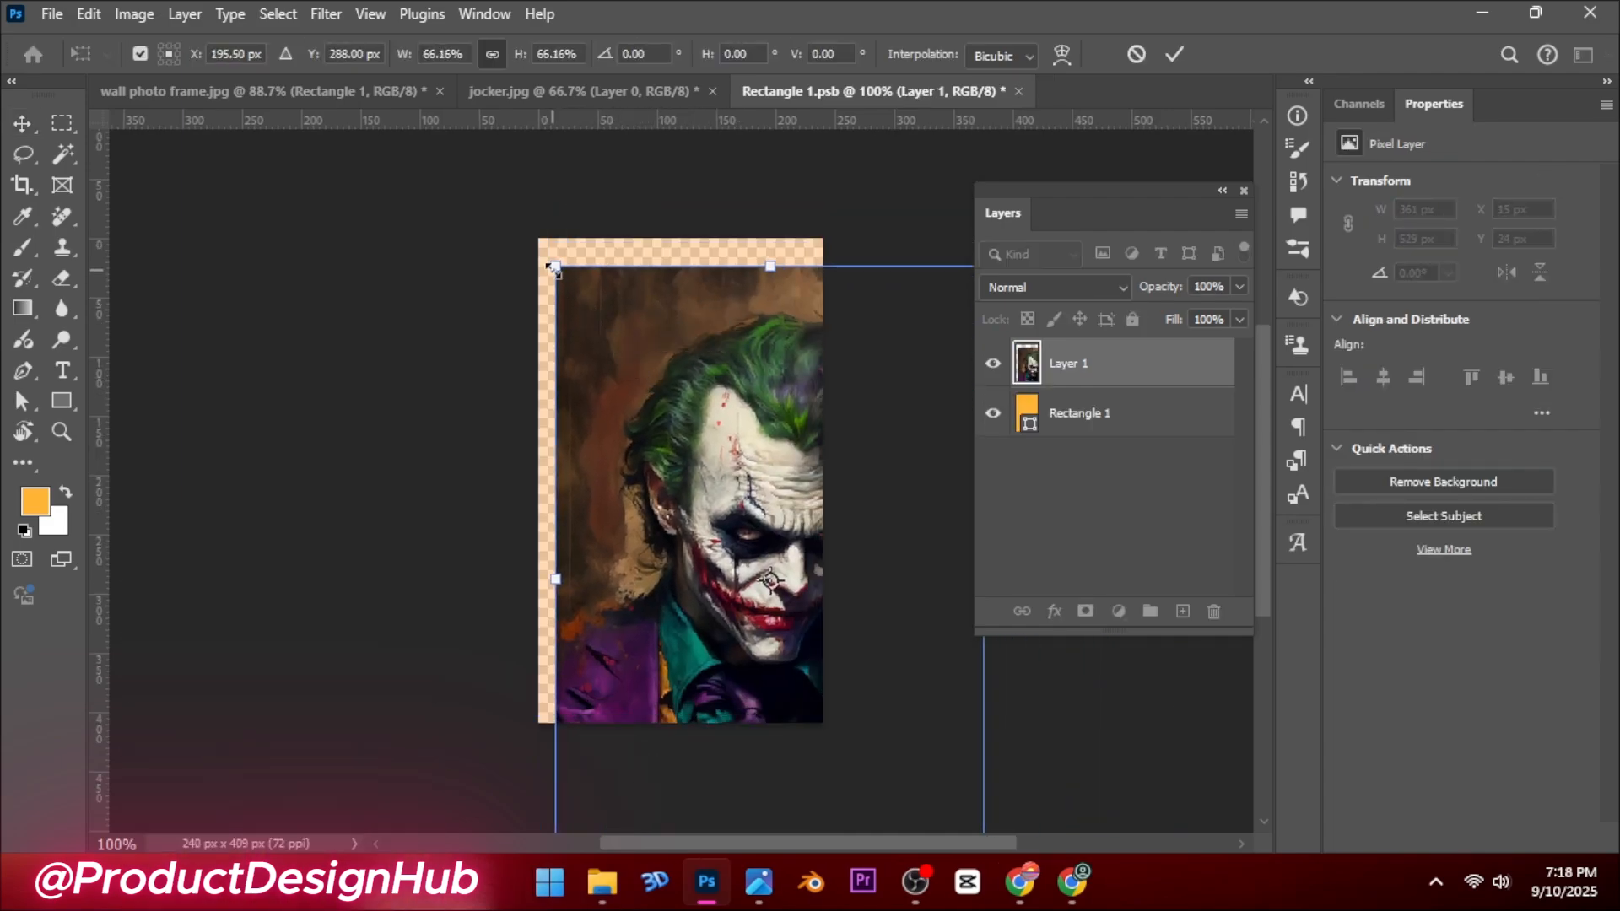
{"action": "left_click_drag", "start_coordinate": [554, 268], "coordinate": [605, 341]}
{"action": "left_click_drag", "start_coordinate": [672, 429], "coordinate": [606, 327]}
{"action": "left_click_drag", "start_coordinate": [864, 481], "coordinate": [845, 481]}
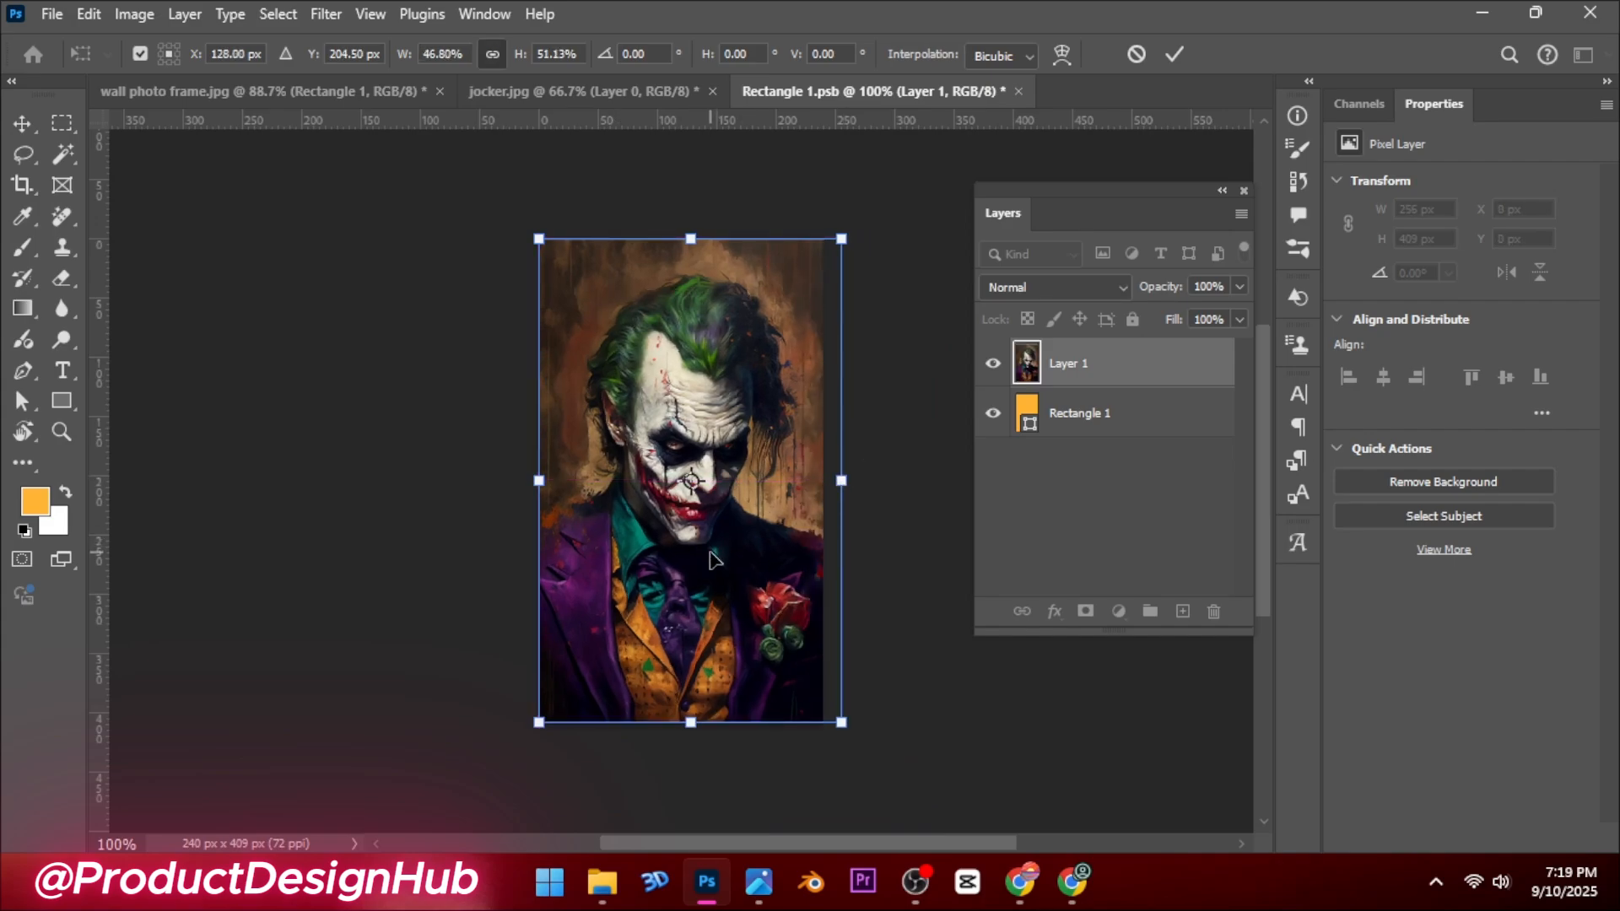
{"action": "key", "text": "Return"}
{"action": "key", "text": "ctrl+s"}
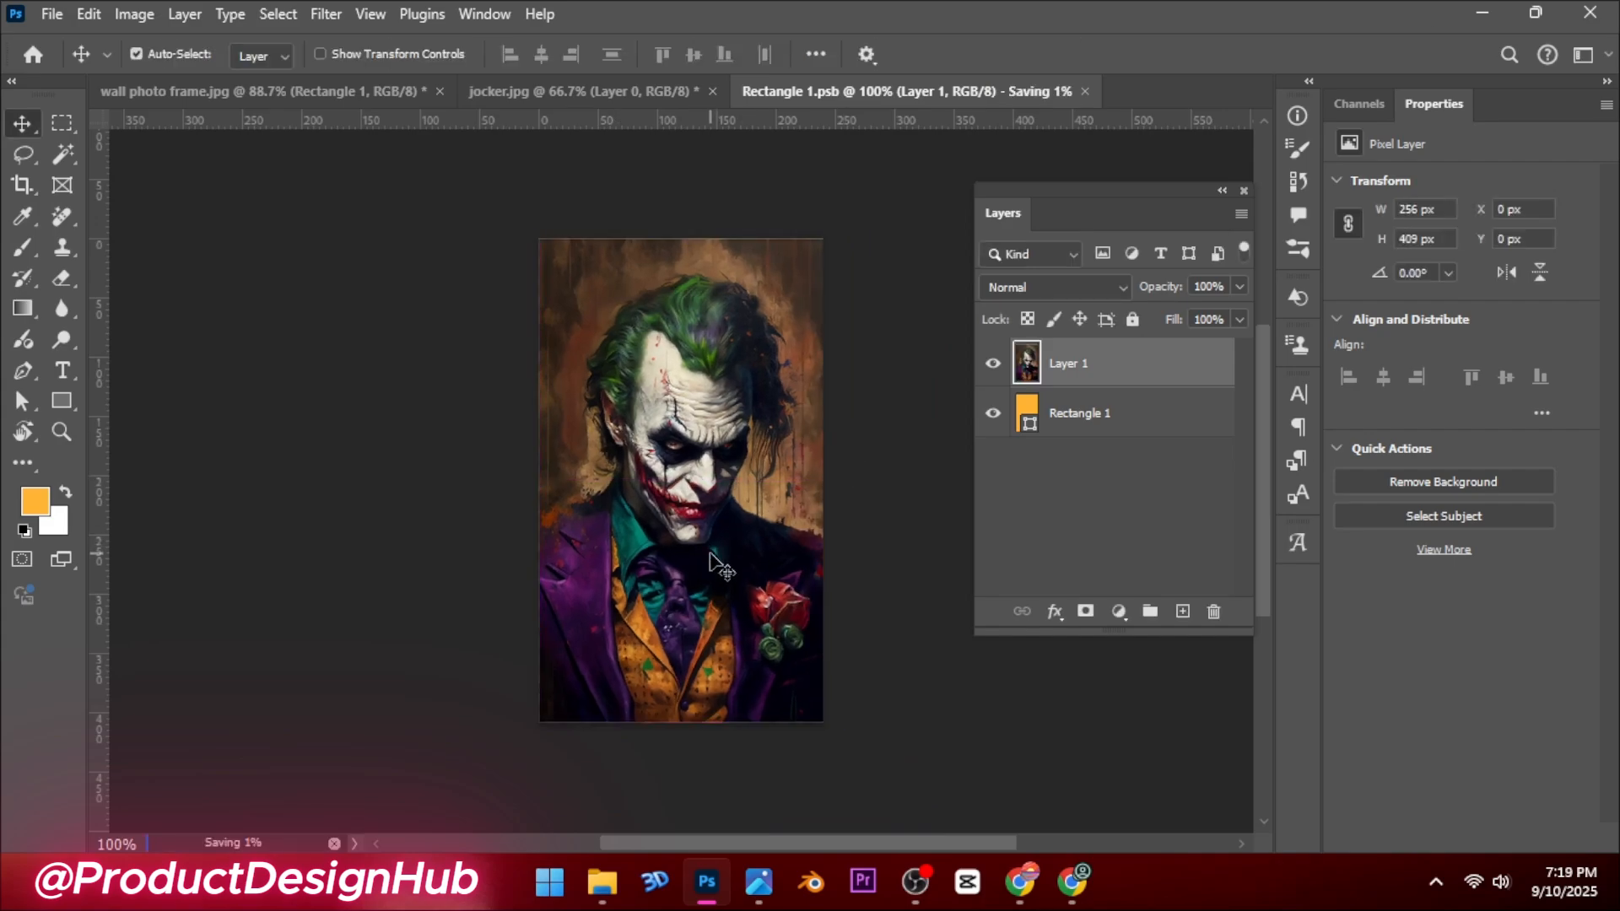
{"action": "left_click", "coordinate": [314, 92]}
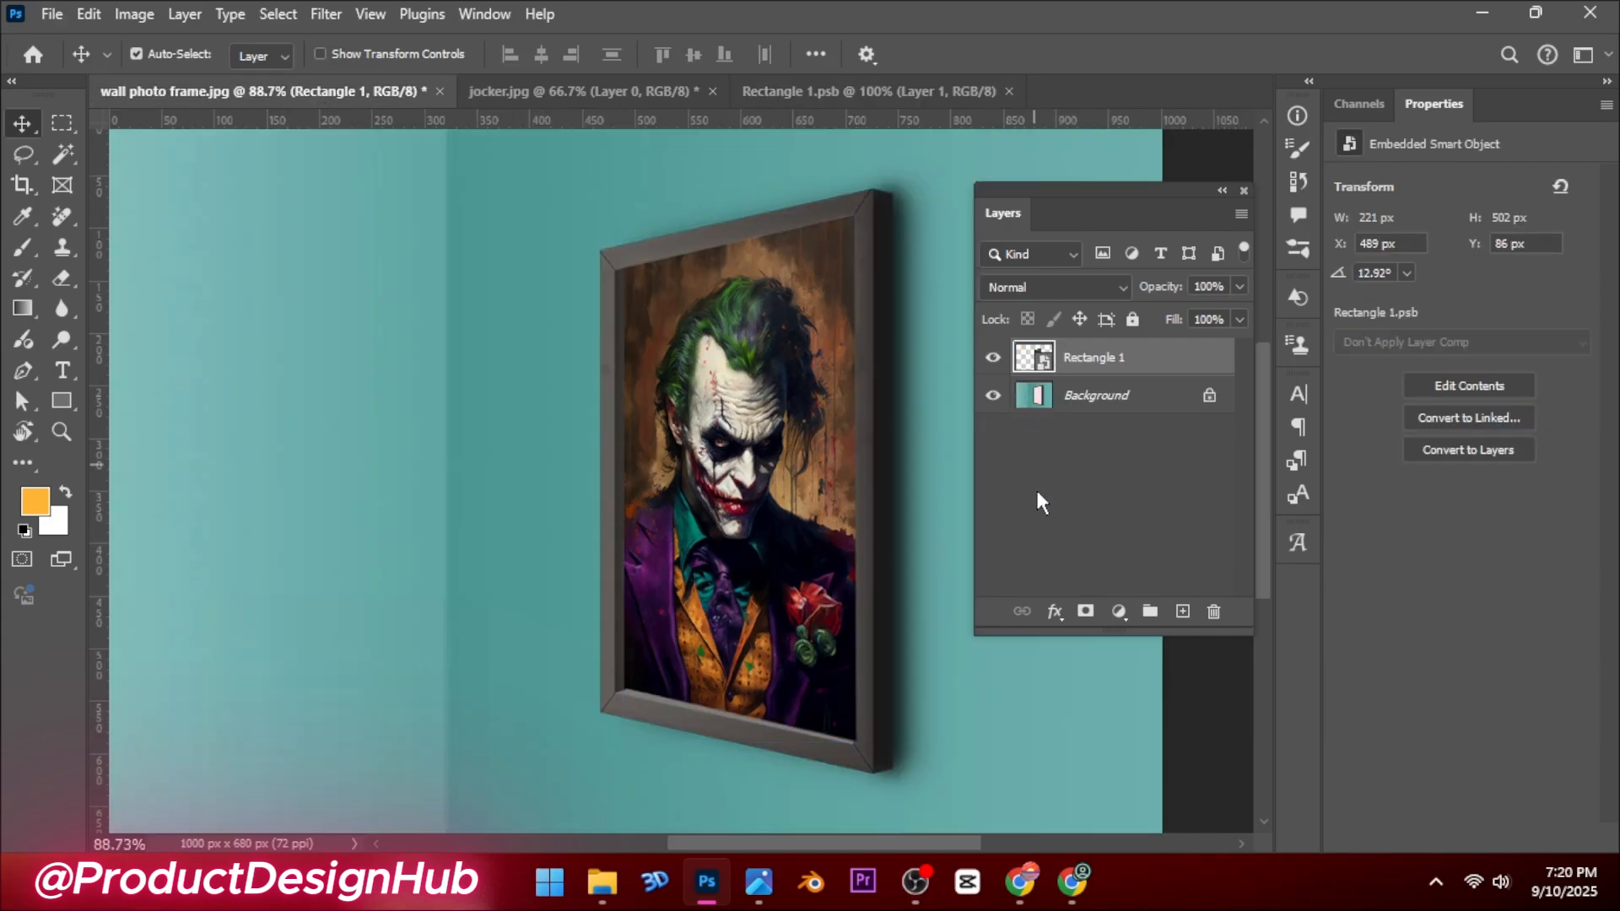
Blend the Rectangle 1 layer with the frame by splitting the Blend If Underlying Layer white point to 244 / 255
{"action": "left_click", "coordinate": [1053, 613]}
{"action": "left_click", "coordinate": [1067, 629]}
{"action": "left_click_drag", "start_coordinate": [722, 520], "coordinate": [708, 520]}
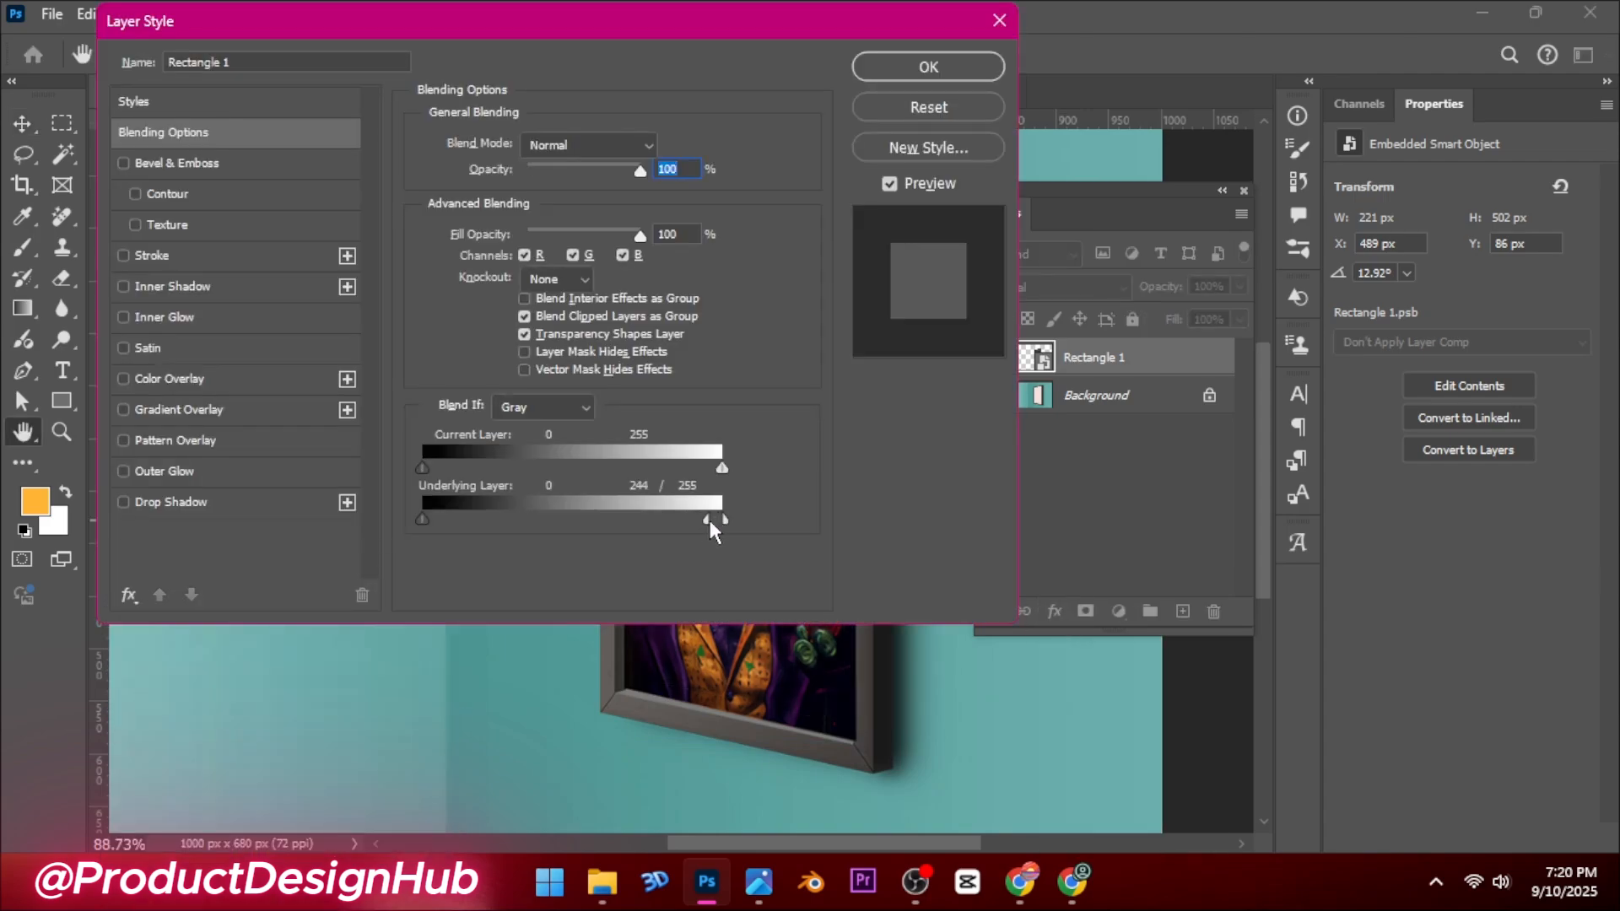
{"action": "left_click", "coordinate": [897, 69]}
{"action": "scroll", "coordinate": [907, 496], "scroll_direction": "up", "scroll_amount": 2}
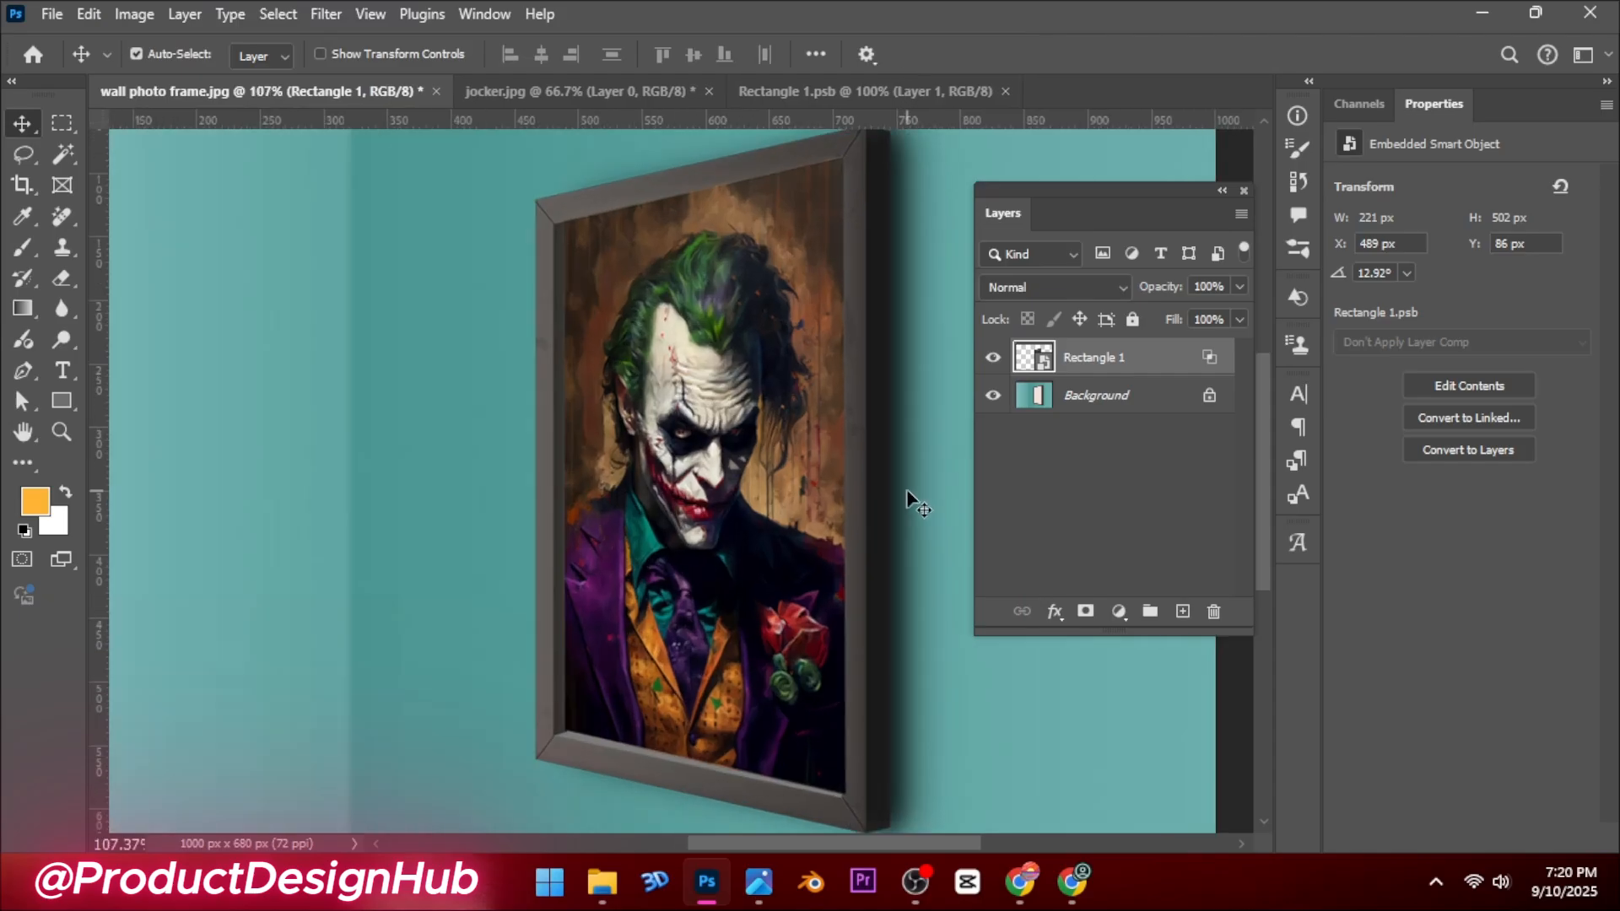
{"action": "scroll", "coordinate": [907, 496], "scroll_direction": "up", "scroll_amount": 1}
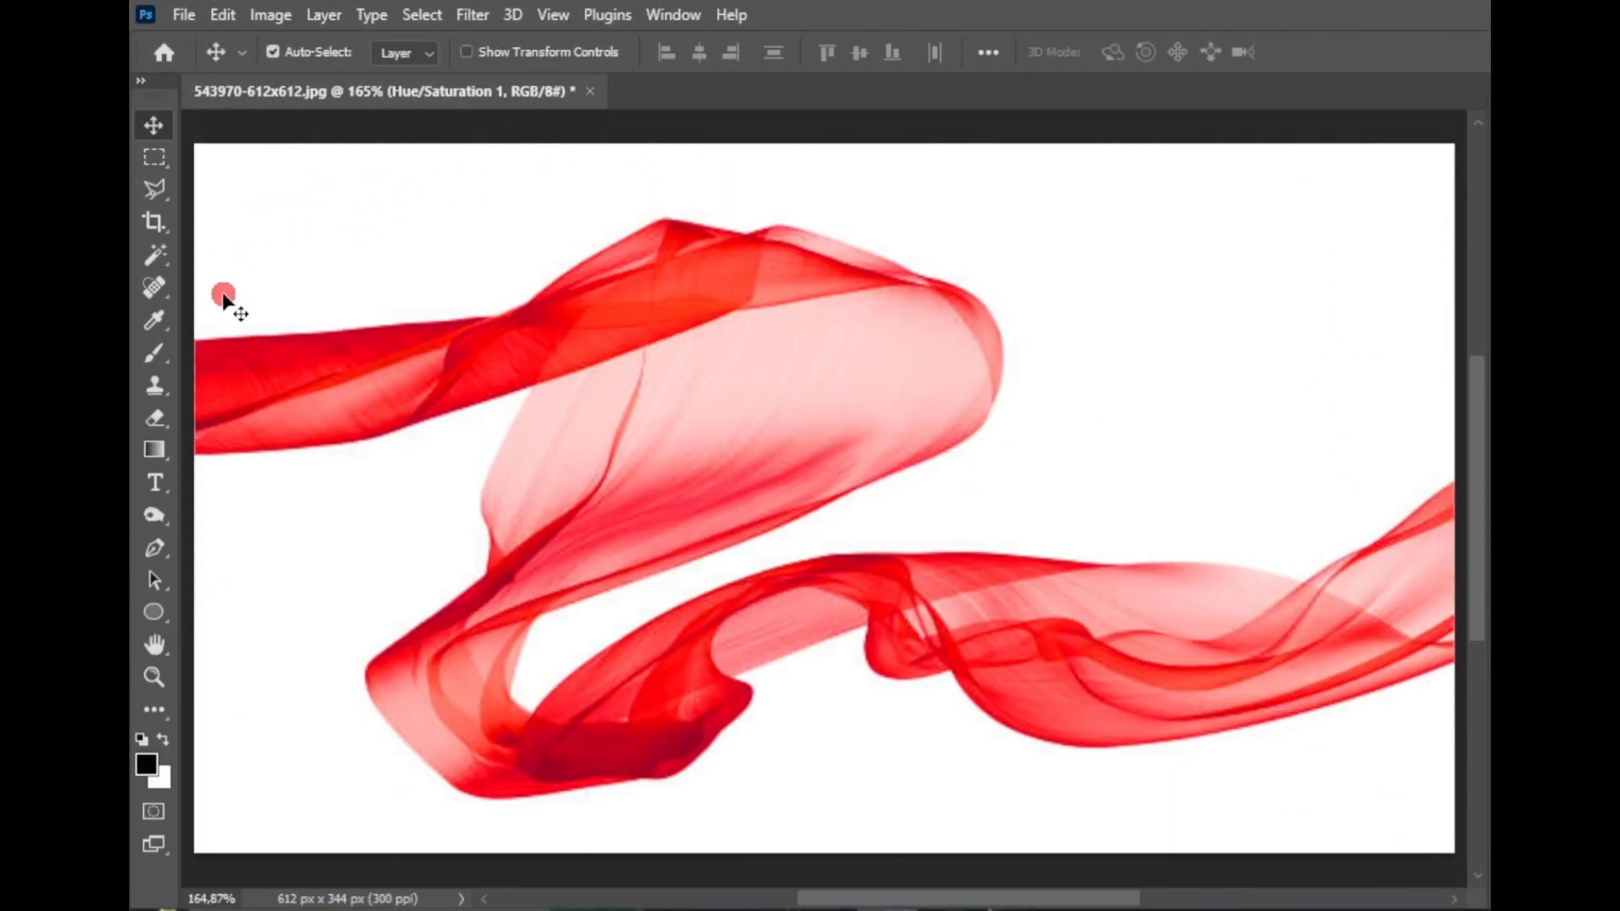
Try to remove the white background above and below the red fabric by selecting it with the Magic Wand and deleting it
{"action": "left_click", "coordinate": [154, 255]}
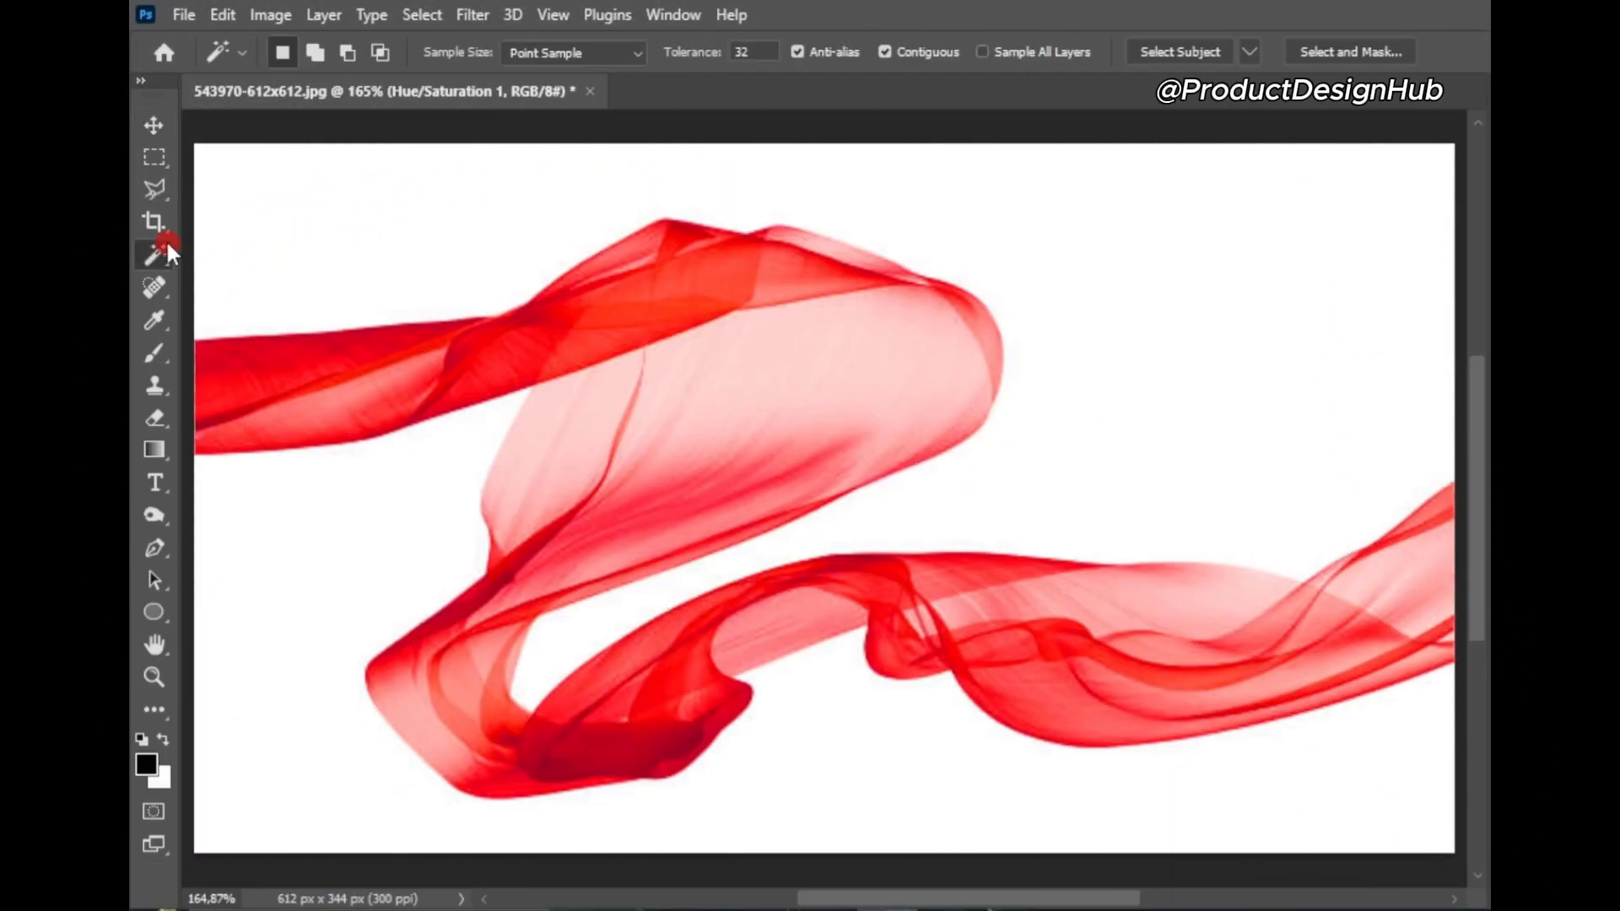
{"action": "left_click", "coordinate": [413, 234]}
{"action": "key", "text": "Delete"}
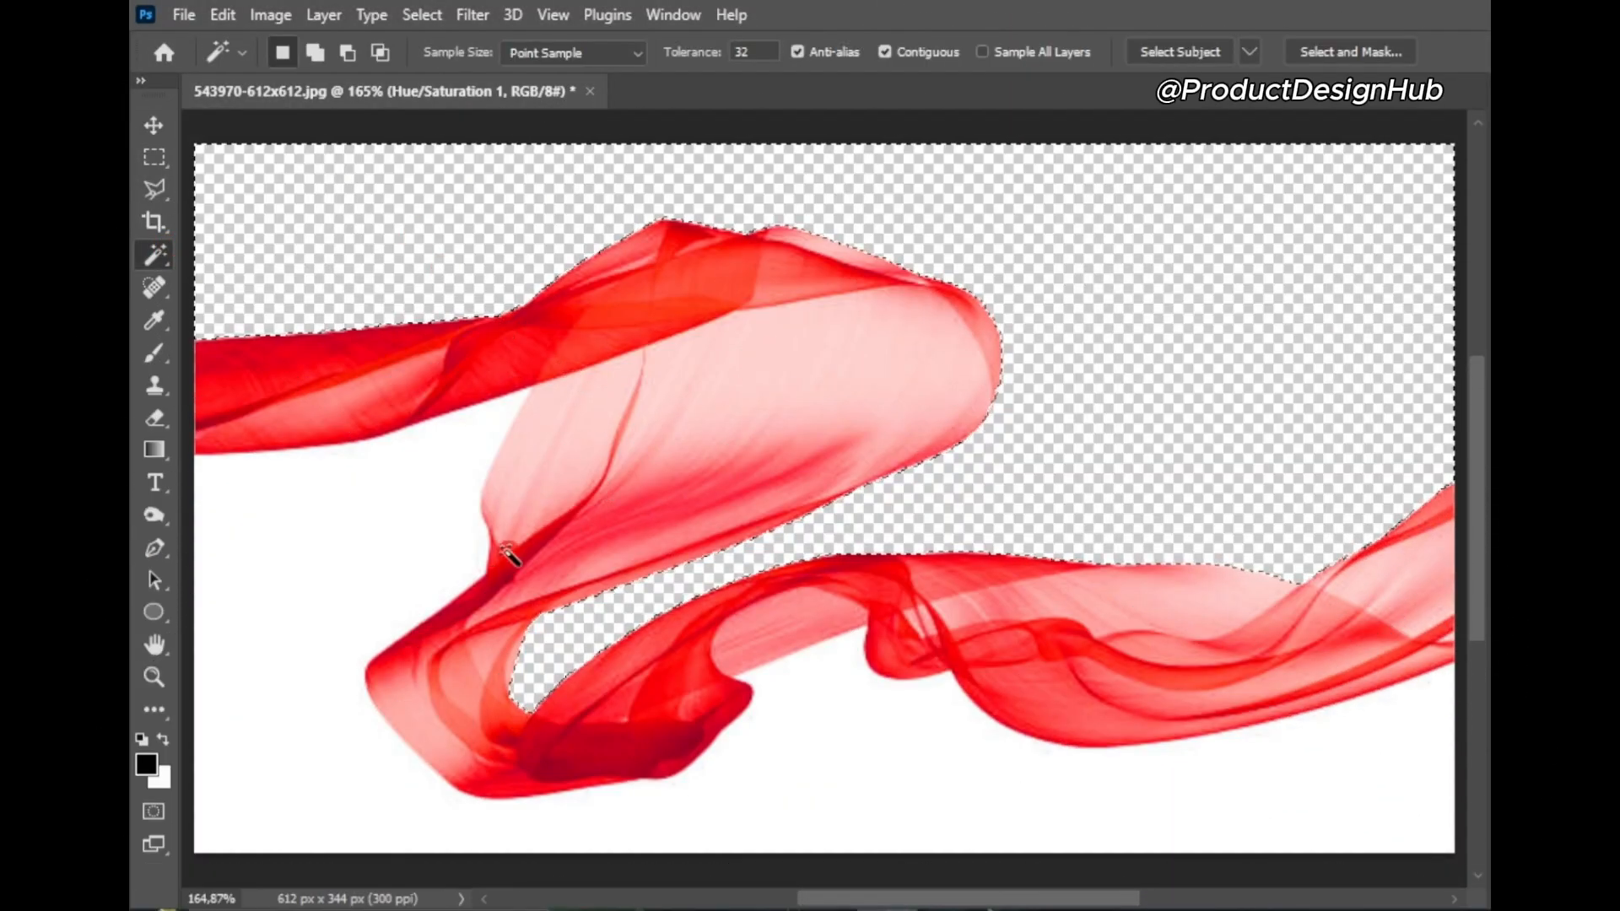
{"action": "left_click", "coordinate": [368, 568]}
{"action": "key", "text": "Delete"}
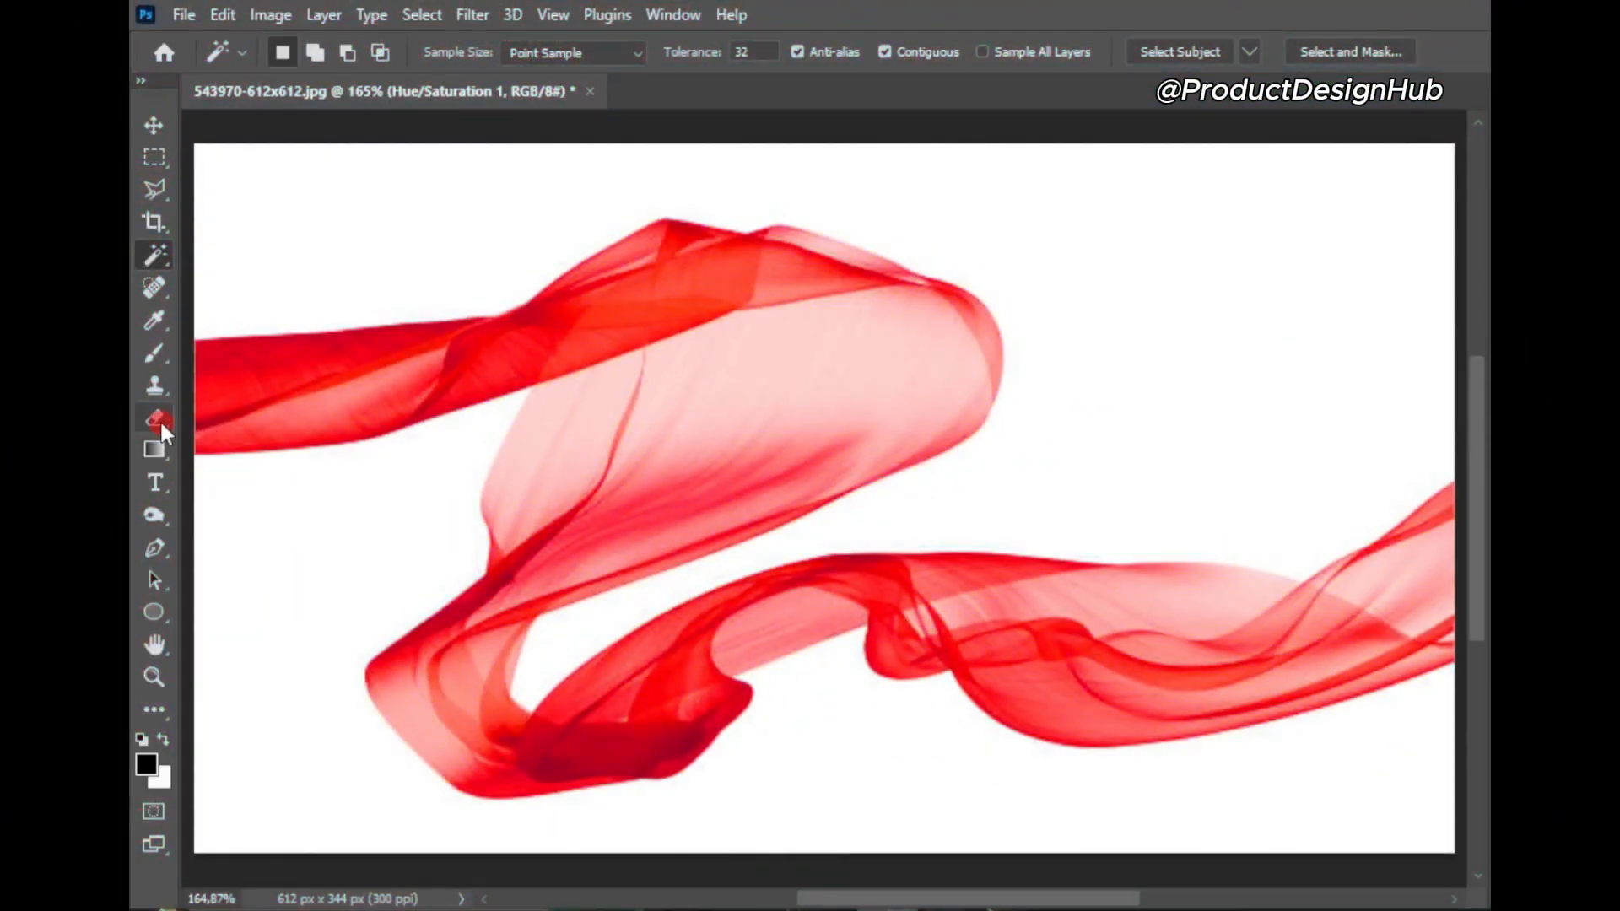
Erase the white background around and through the red fabric using the Background Eraser at 100 px, Sampling Once, Discontiguous limits and 50% tolerance
{"action": "left_click", "coordinate": [161, 426]}
{"action": "left_click", "coordinate": [223, 439]}
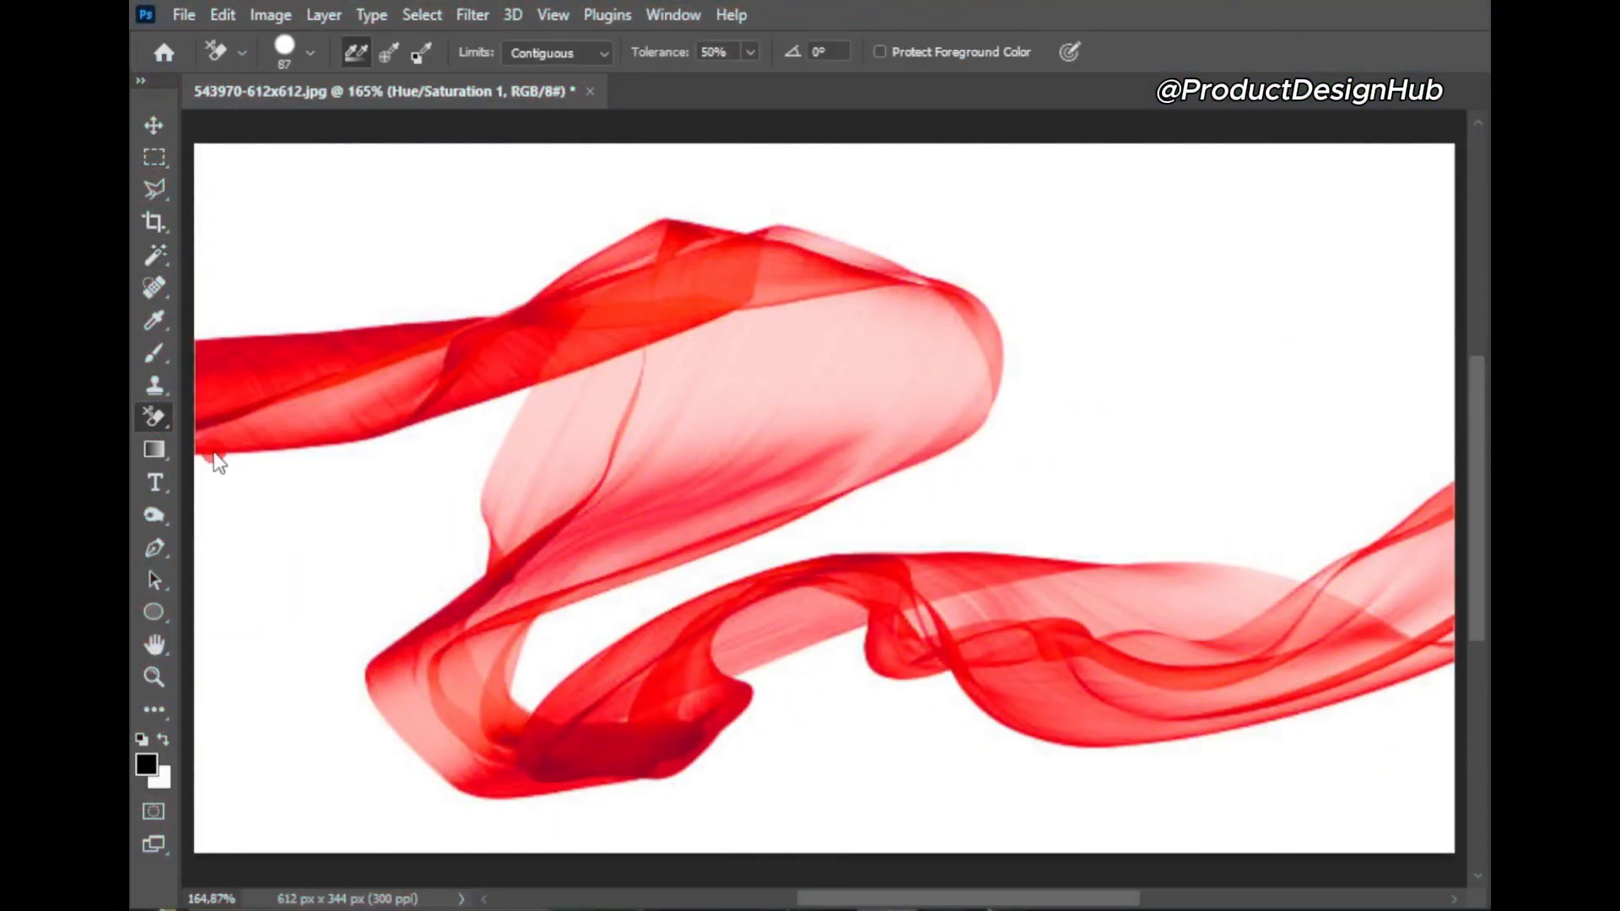
{"action": "left_click", "coordinate": [299, 72]}
{"action": "left_click", "coordinate": [319, 102]}
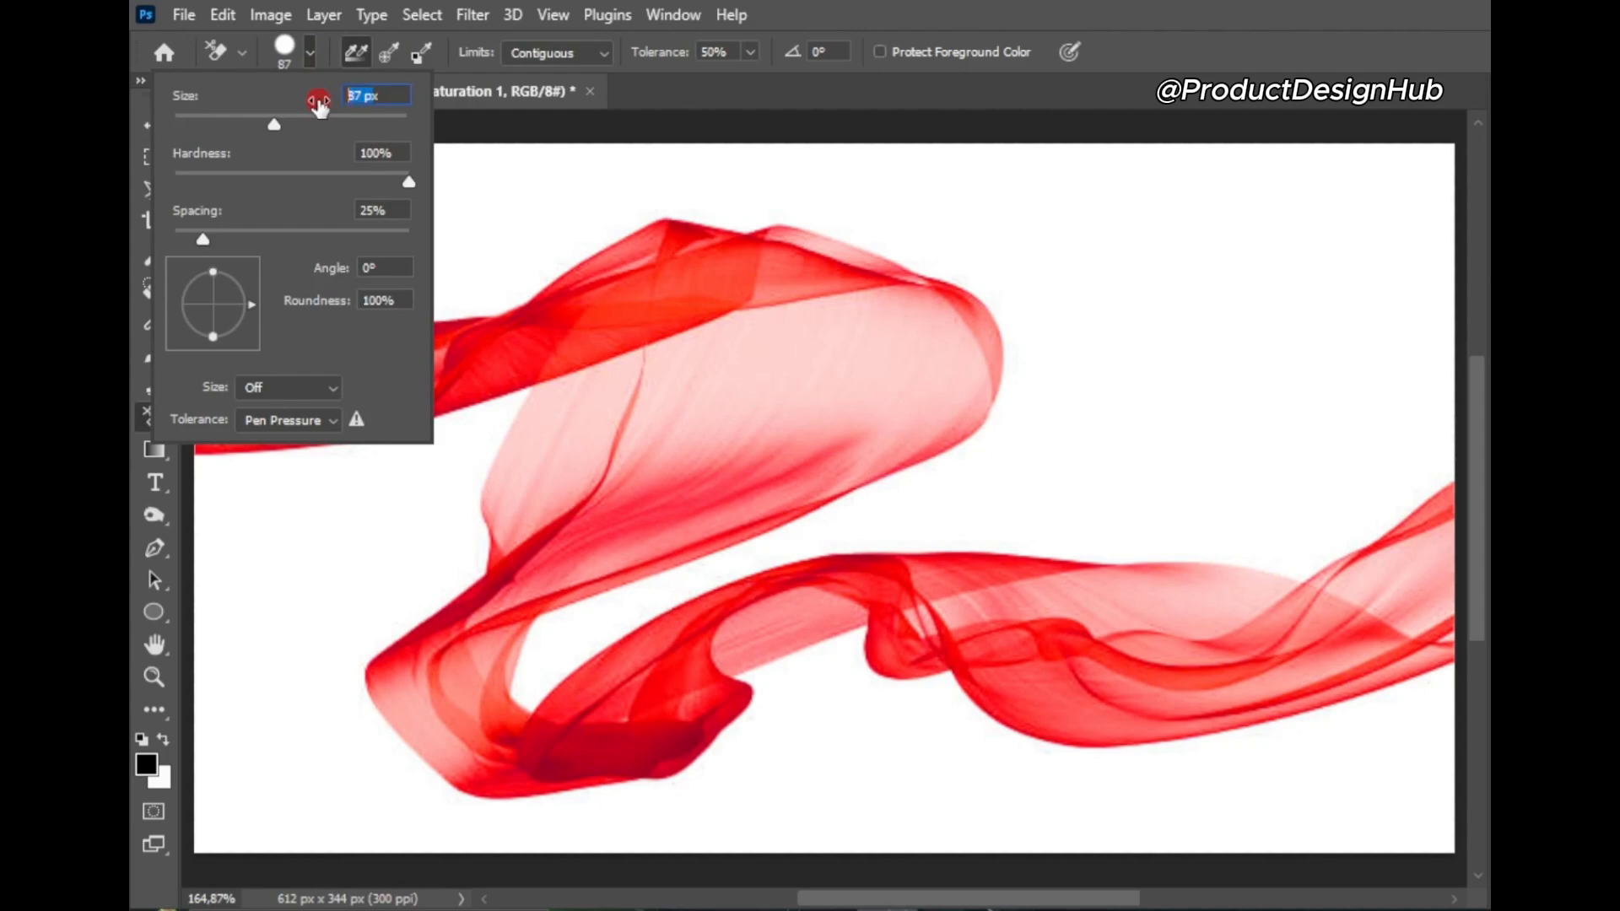
{"action": "left_click", "coordinate": [389, 52]}
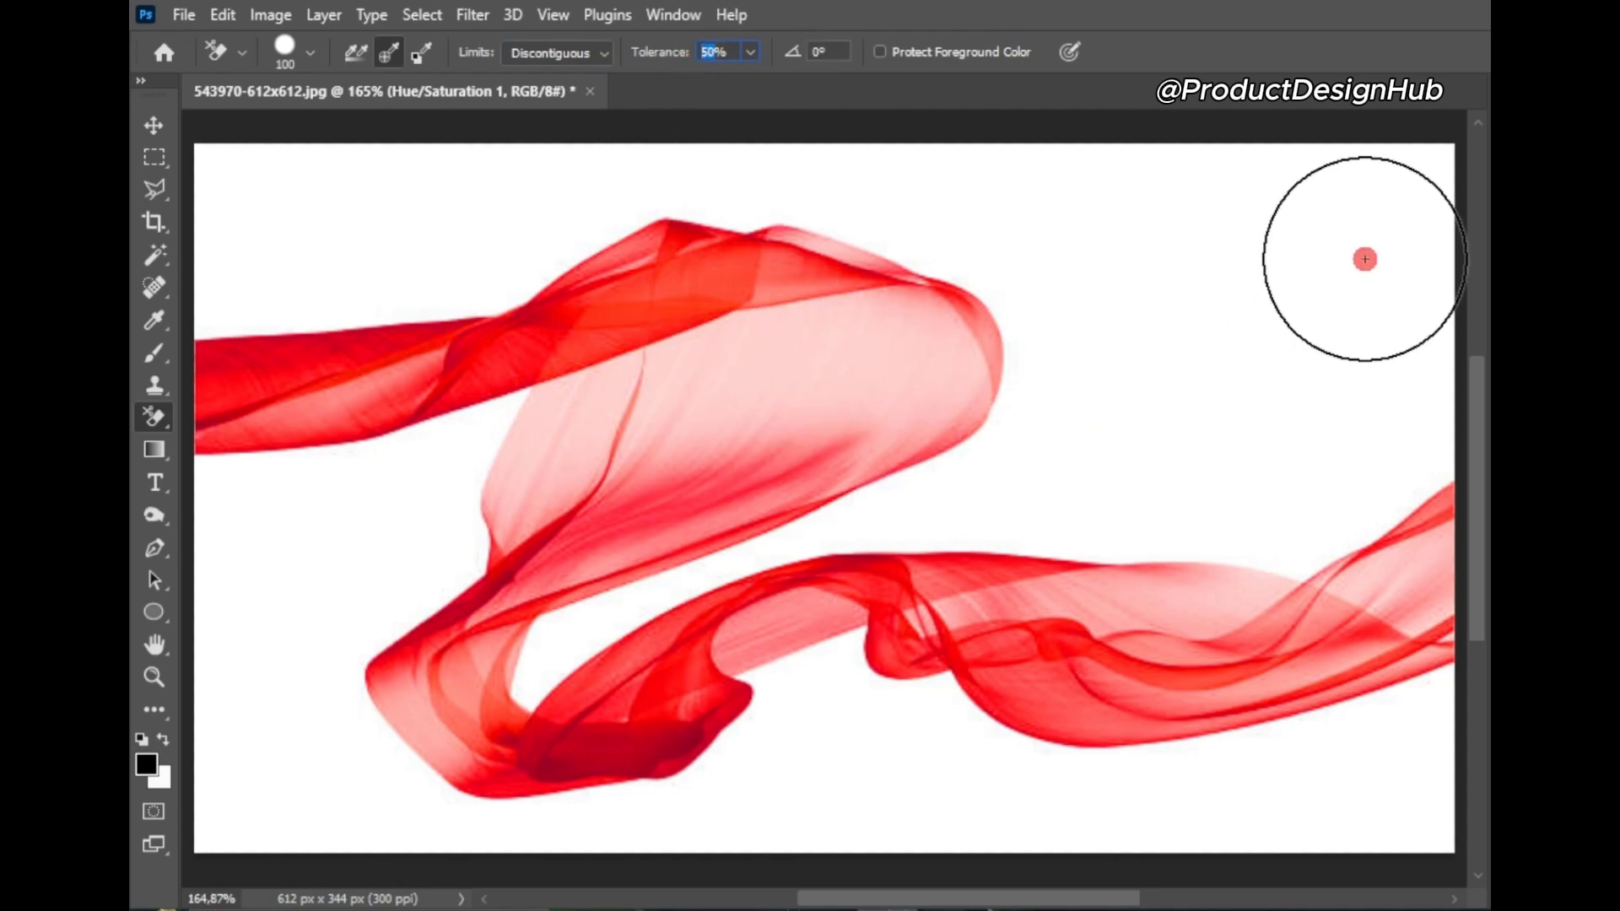
{"action": "mouse_move", "coordinate": [1363, 257]}
{"action": "left_mouse_down"}
{"action": "mouse_move", "coordinate": [1396, 174]}
{"action": "mouse_move", "coordinate": [1452, 731]}
{"action": "mouse_move", "coordinate": [1292, 792]}
{"action": "mouse_move", "coordinate": [1301, 389]}
{"action": "mouse_move", "coordinate": [1261, 180]}
{"action": "mouse_move", "coordinate": [1181, 447]}
{"action": "mouse_move", "coordinate": [1187, 771]}
{"action": "mouse_move", "coordinate": [677, 834]}
{"action": "mouse_move", "coordinate": [360, 834]}
{"action": "mouse_move", "coordinate": [254, 811]}
{"action": "mouse_move", "coordinate": [267, 513]}
{"action": "mouse_move", "coordinate": [228, 190]}
{"action": "mouse_move", "coordinate": [857, 155]}
{"action": "mouse_move", "coordinate": [1047, 213]}
{"action": "mouse_move", "coordinate": [1066, 598]}
{"action": "mouse_move", "coordinate": [837, 672]}
{"action": "mouse_move", "coordinate": [445, 637]}
{"action": "mouse_move", "coordinate": [374, 677]}
{"action": "mouse_move", "coordinate": [433, 509]}
{"action": "mouse_move", "coordinate": [441, 359]}
{"action": "mouse_move", "coordinate": [472, 335]}
{"action": "mouse_move", "coordinate": [952, 278]}
{"action": "mouse_move", "coordinate": [929, 498]}
{"action": "mouse_move", "coordinate": [614, 536]}
{"action": "left_mouse_up"}
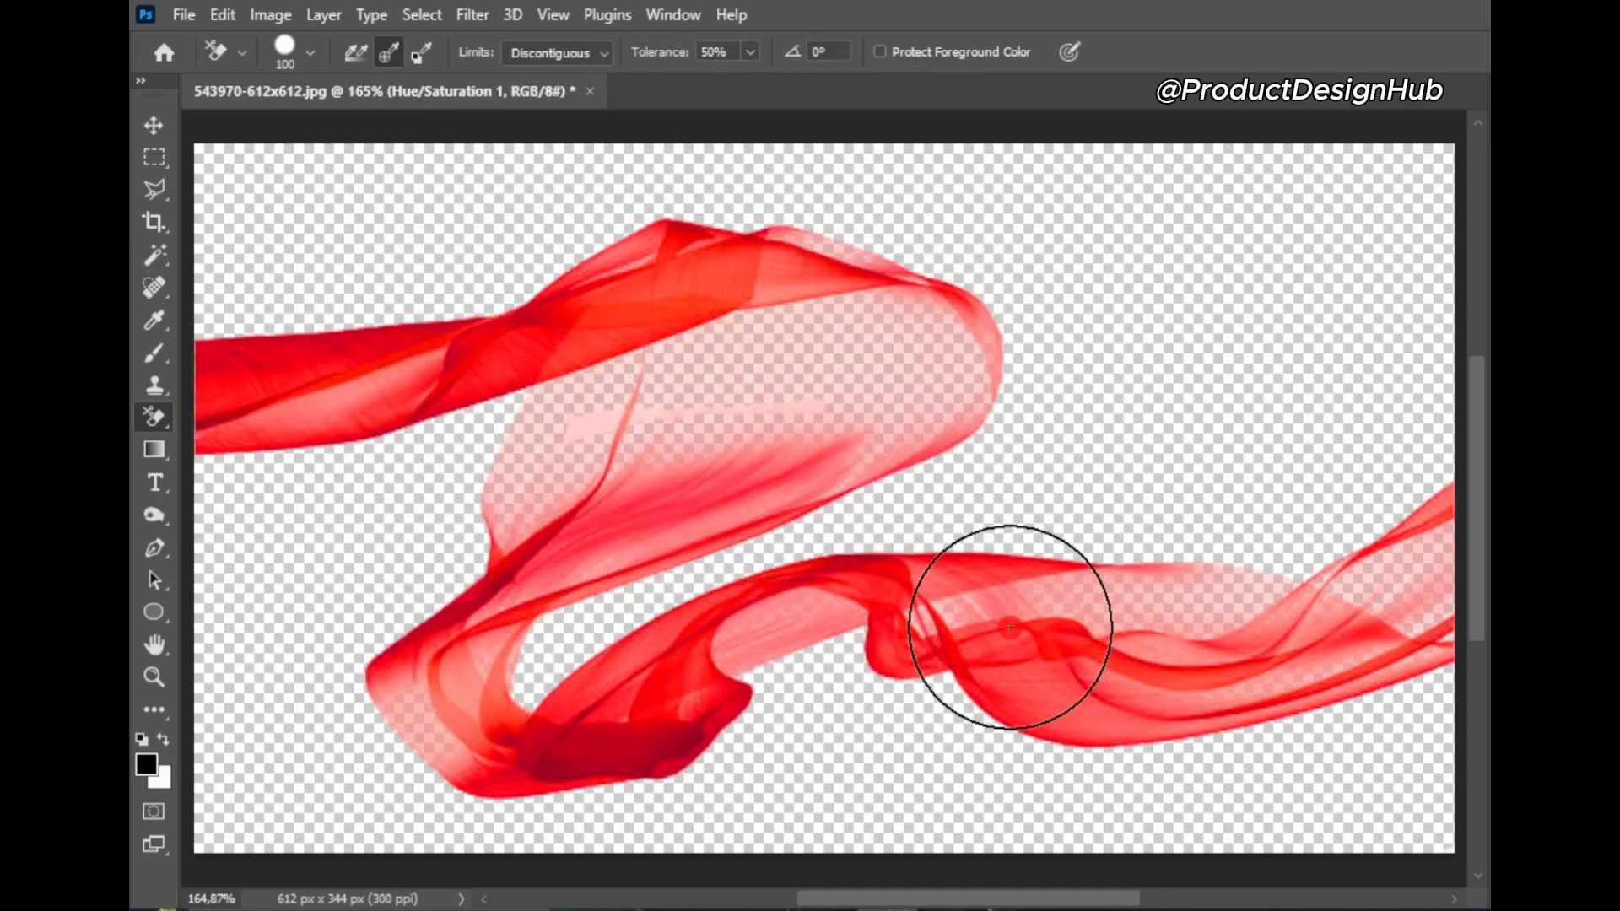